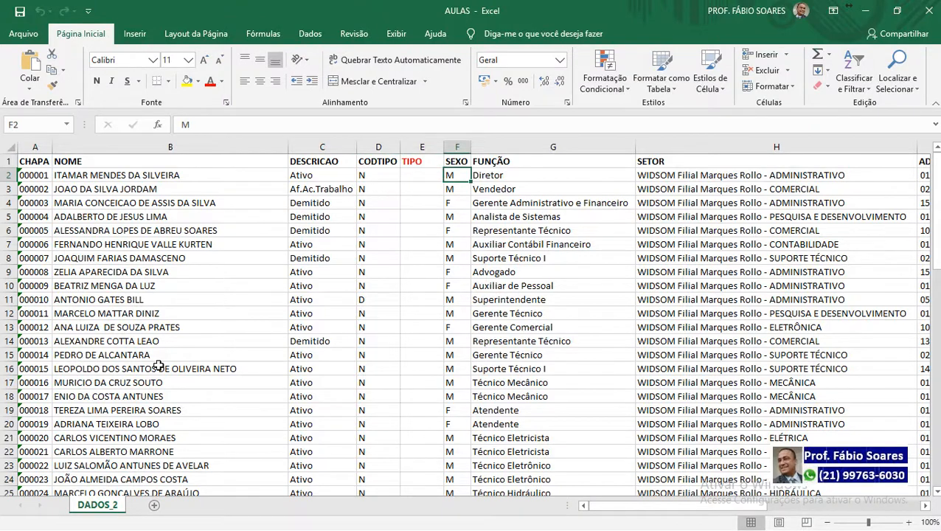
Step: Move the active cell back to the CHAPA header in A1
{"action": "key", "text": "Left"}
{"action": "key", "text": "Left"}
{"action": "key", "text": "Left"}
{"action": "key", "text": "Left"}
{"action": "key", "text": "Left"}
{"action": "key", "text": "Left"}
{"action": "key", "text": "Left"}
{"action": "key", "text": "Left"}
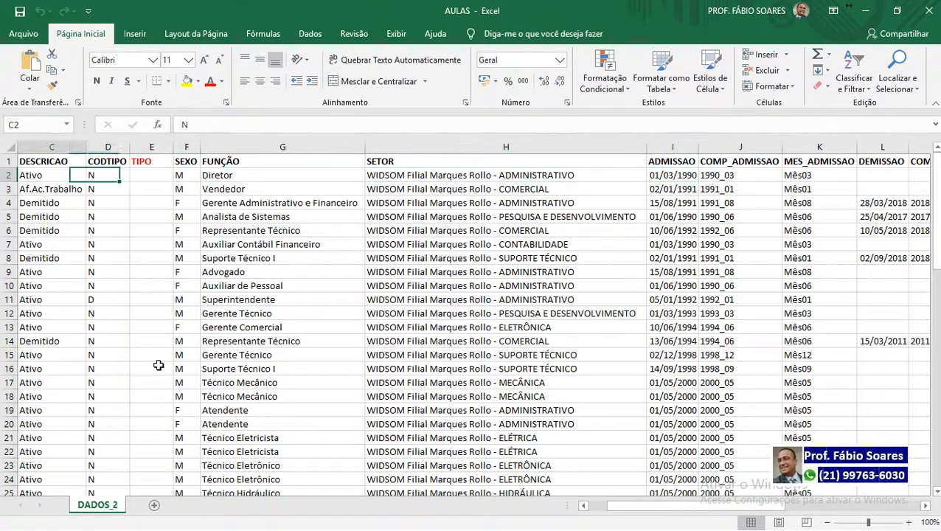
{"action": "key", "text": "Up"}
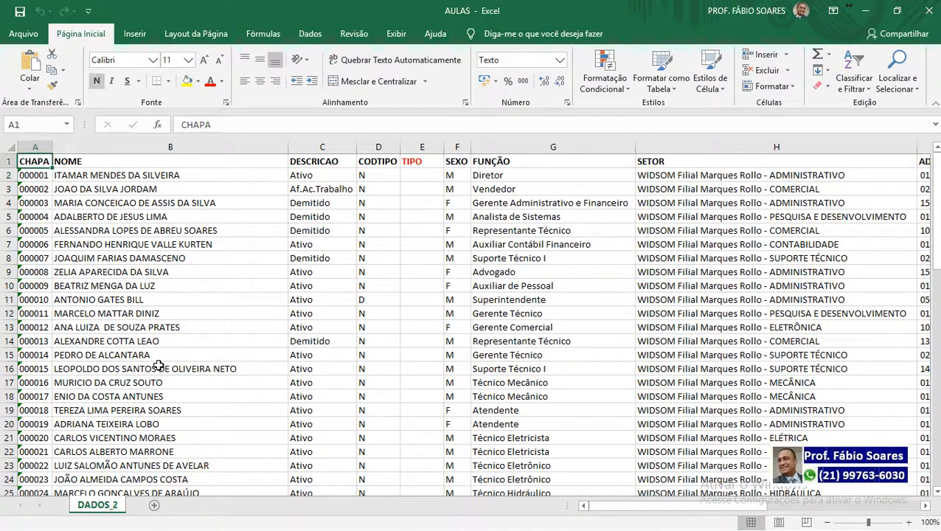
Step: Move down the CHAPA column to row 7 and back up to the header in A1
{"action": "key", "text": "Down"}
{"action": "key", "text": "Down"}
{"action": "key", "text": "Down"}
{"action": "key", "text": "Down"}
{"action": "key", "text": "Down"}
{"action": "key", "text": "Down"}
{"action": "key", "text": "Up"}
{"action": "key", "text": "Up"}
{"action": "key", "text": "Up"}
{"action": "key", "text": "Up"}
{"action": "key", "text": "Up"}
{"action": "key", "text": "Up"}
{"action": "mouse_move", "coordinate": [935, 185]}
{"action": "left_mouse_down"}
{"action": "mouse_move", "coordinate": [935, 361]}
{"action": "mouse_move", "coordinate": [935, 185]}
{"action": "left_mouse_up"}
{"action": "mouse_move", "coordinate": [723, 505]}
{"action": "left_mouse_down"}
{"action": "mouse_move", "coordinate": [833, 505]}
{"action": "mouse_move", "coordinate": [723, 505]}
{"action": "left_mouse_up"}
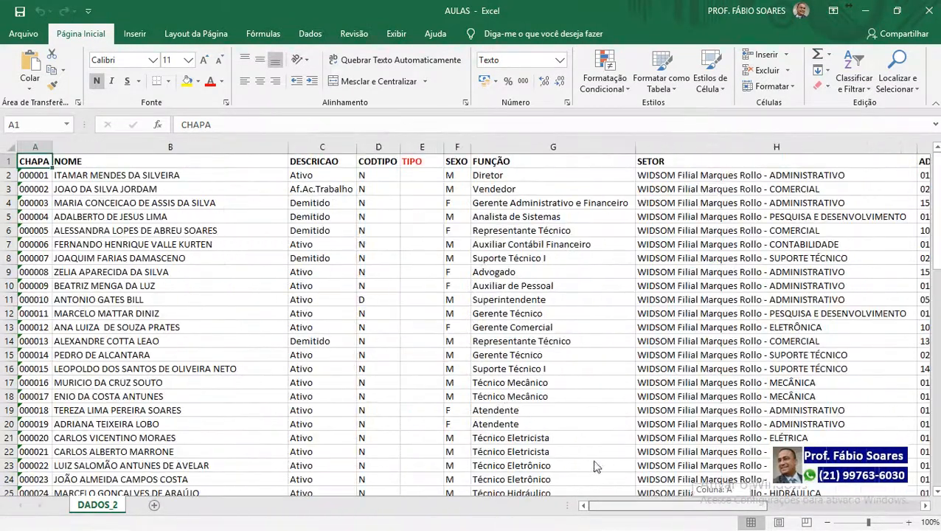
Step: Select cell C4 in the DESCRICAO column, and move cell by cell back to A1
{"action": "left_click", "coordinate": [353, 203]}
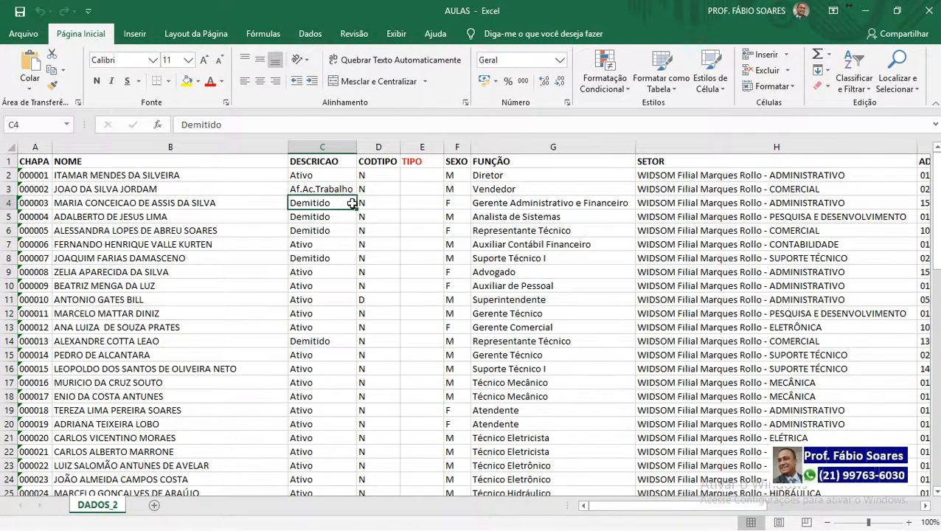
{"action": "key", "text": "Left"}
{"action": "key", "text": "Left"}
{"action": "key", "text": "Up"}
{"action": "key", "text": "Up"}
{"action": "key", "text": "Up"}
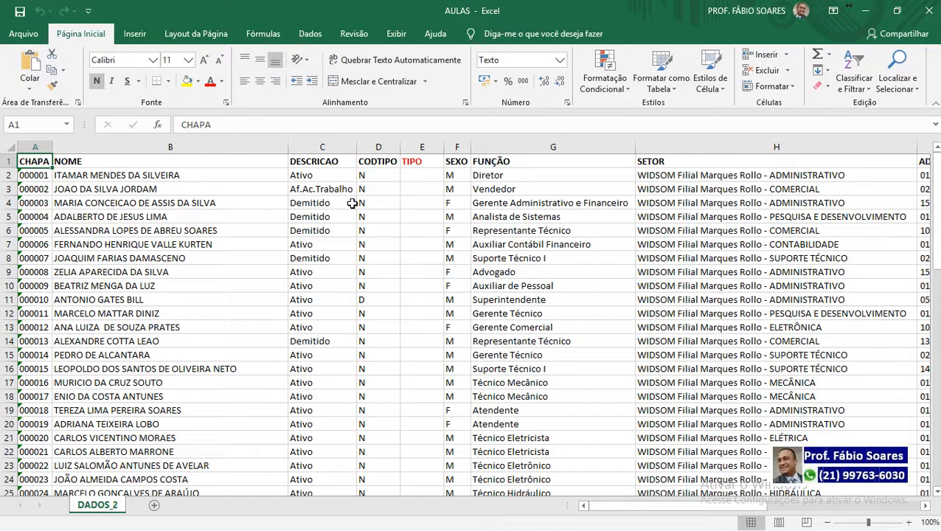
Step: Jump to the last filled row of the CHAPA column, and jump back to its header in A1
{"action": "key", "text": "ctrl+Down"}
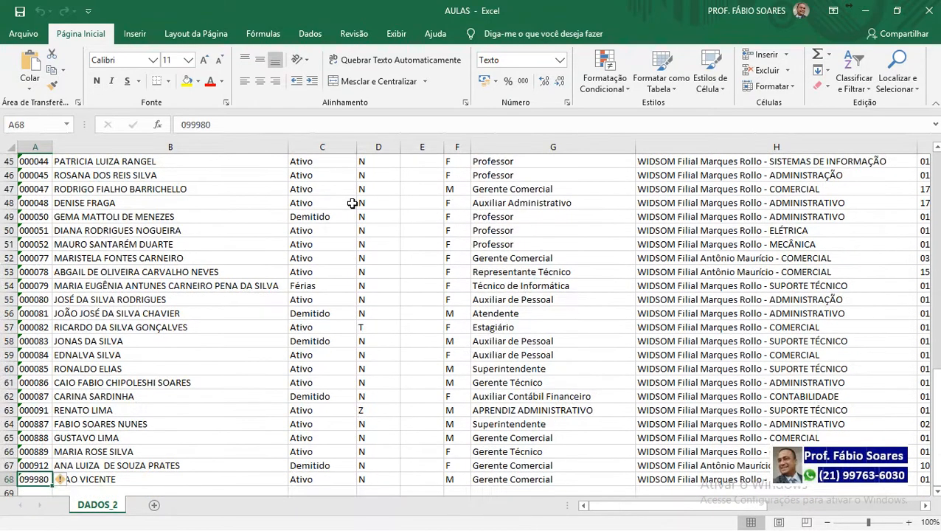
{"action": "scroll", "coordinate": [353, 202], "scroll_direction": "down", "scroll_amount": 1}
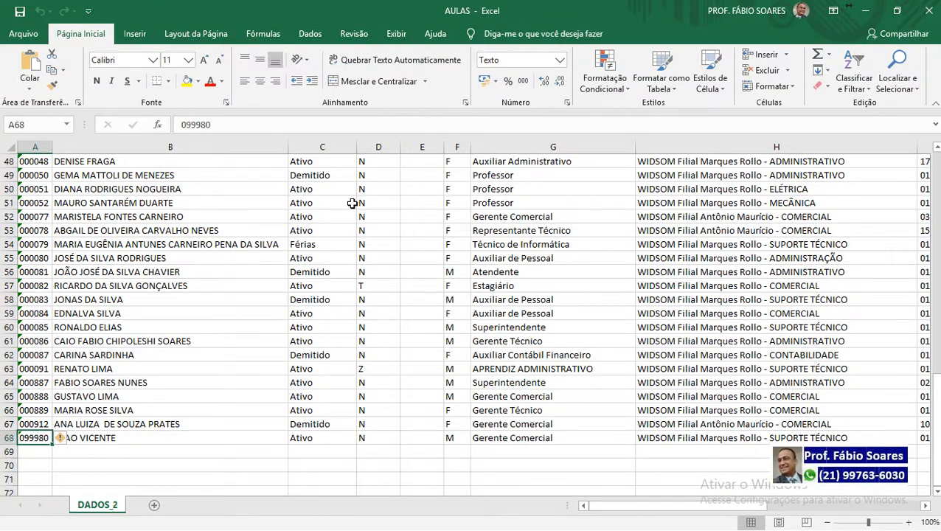
{"action": "key", "text": "ctrl+Up"}
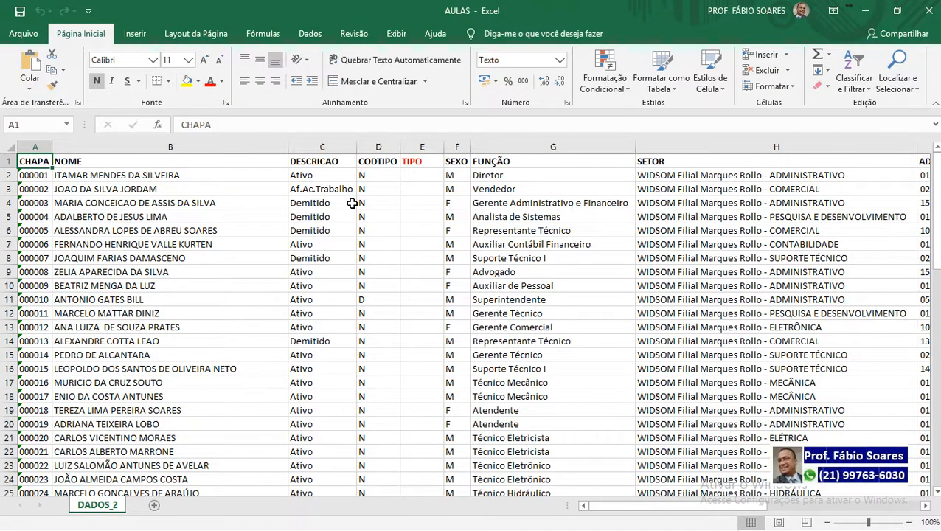
Step: Jump across the header row to SALARIO, continue to the blank header in O1, and move back to A1
{"action": "key", "text": "ctrl+Right"}
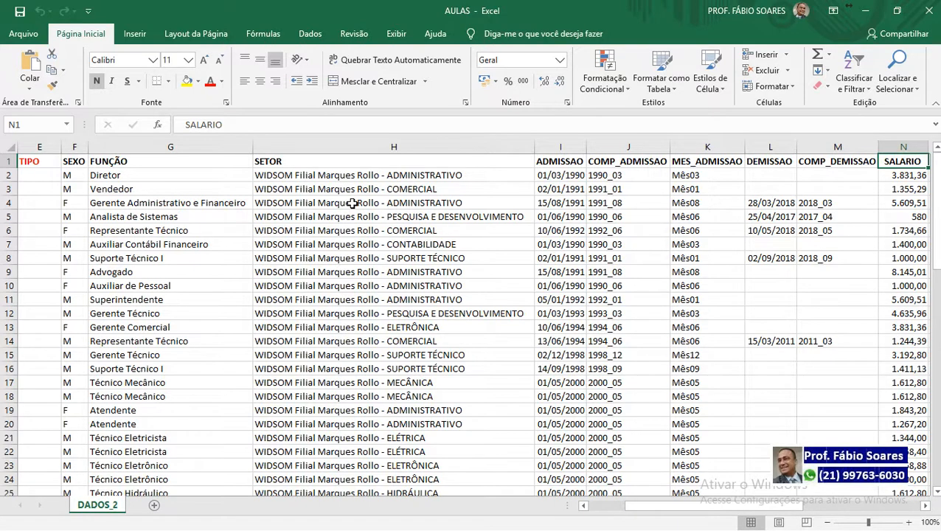
{"action": "key", "text": "Right"}
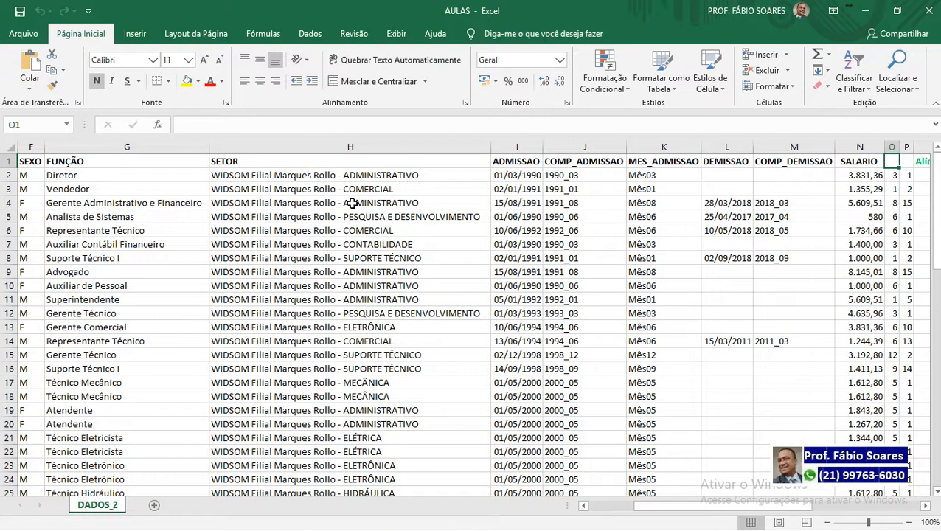
{"action": "key", "text": "Down"}
{"action": "key", "text": "Up"}
{"action": "key", "text": "Left"}
{"action": "key", "text": "Left"}
{"action": "key", "text": "Left"}
{"action": "key", "text": "Left"}
{"action": "key", "text": "Left"}
{"action": "key", "text": "Left"}
{"action": "key", "text": "Left"}
{"action": "key", "text": "Left"}
{"action": "key", "text": "Left"}
{"action": "key", "text": "Left"}
{"action": "key", "text": "Left"}
{"action": "key", "text": "Left"}
{"action": "key", "text": "Left"}
{"action": "key", "text": "Left"}
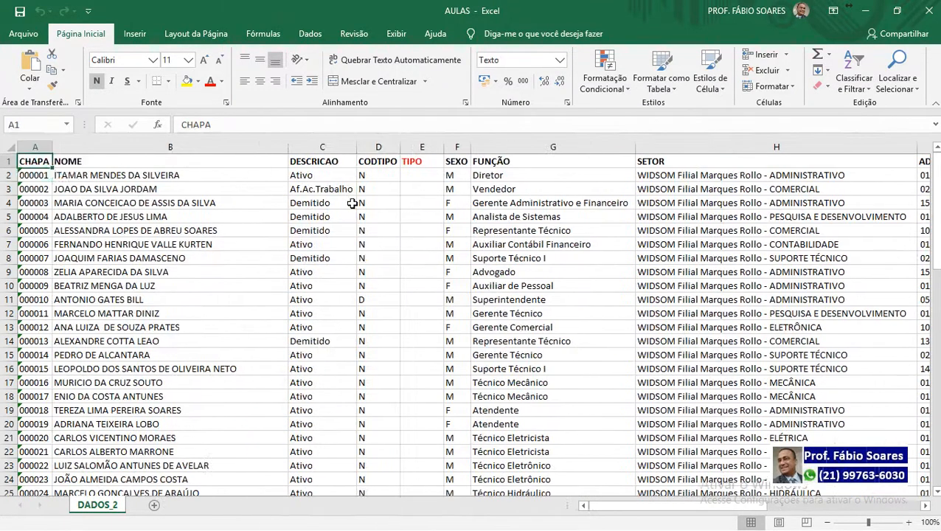
Step: Move to the empty TIPO cell E2, and return along the row to A2
{"action": "key", "text": "Down"}
{"action": "key", "text": "Right"}
{"action": "key", "text": "Right"}
{"action": "key", "text": "Right"}
{"action": "key", "text": "Right"}
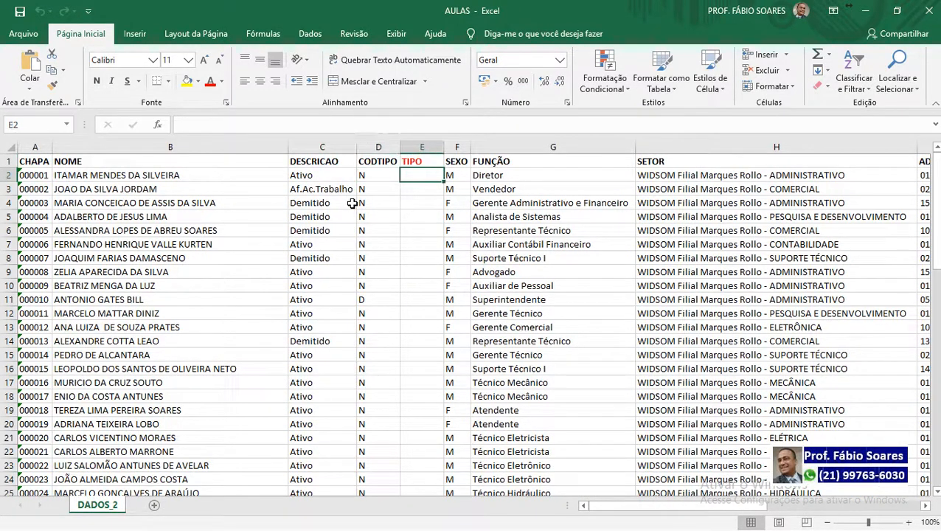
{"action": "key", "text": "Up"}
{"action": "key", "text": "Up"}
{"action": "key", "text": "Down"}
{"action": "key", "text": "Left"}
{"action": "key", "text": "Left"}
{"action": "key", "text": "Left"}
{"action": "key", "text": "Left"}
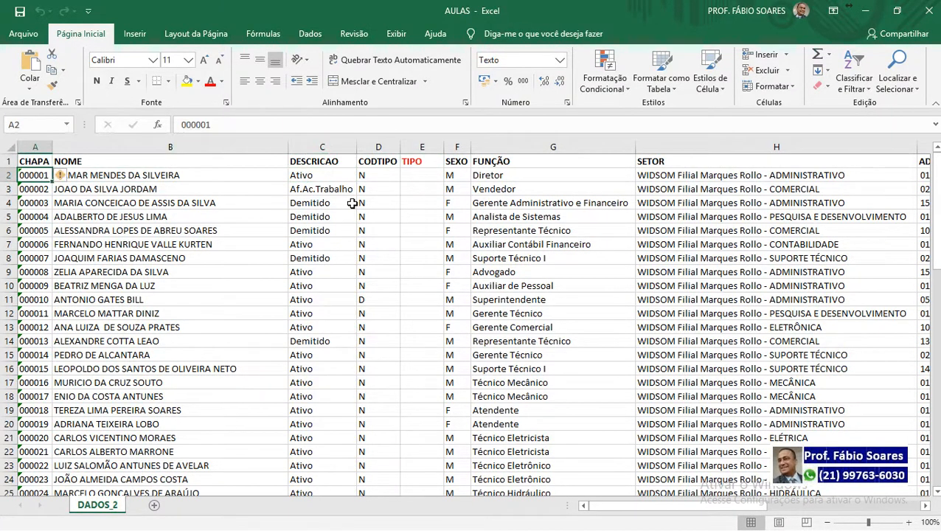
Step: Jump through the SALARIO header to the bottom of its column, and return directly to A1
{"action": "key", "text": "Up"}
{"action": "key", "text": "ctrl+Right"}
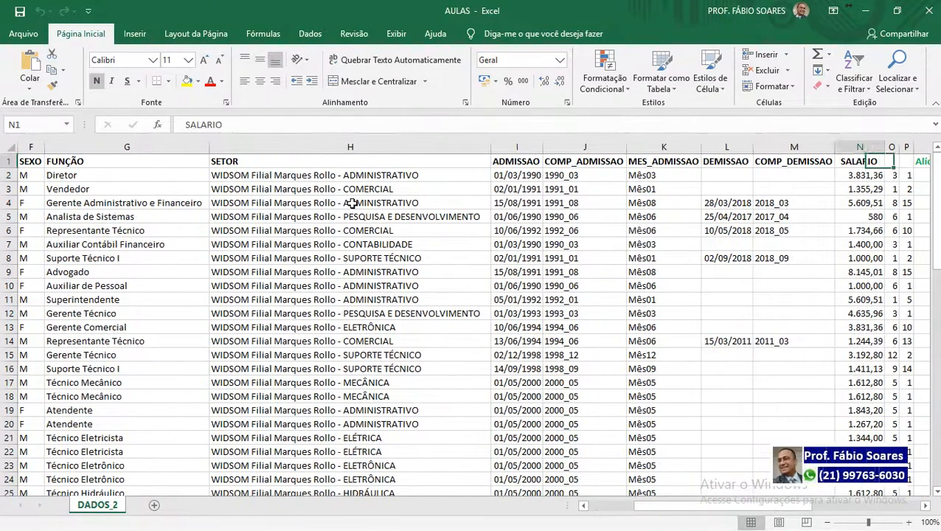
{"action": "key", "text": "Down"}
{"action": "key", "text": "ctrl+Down"}
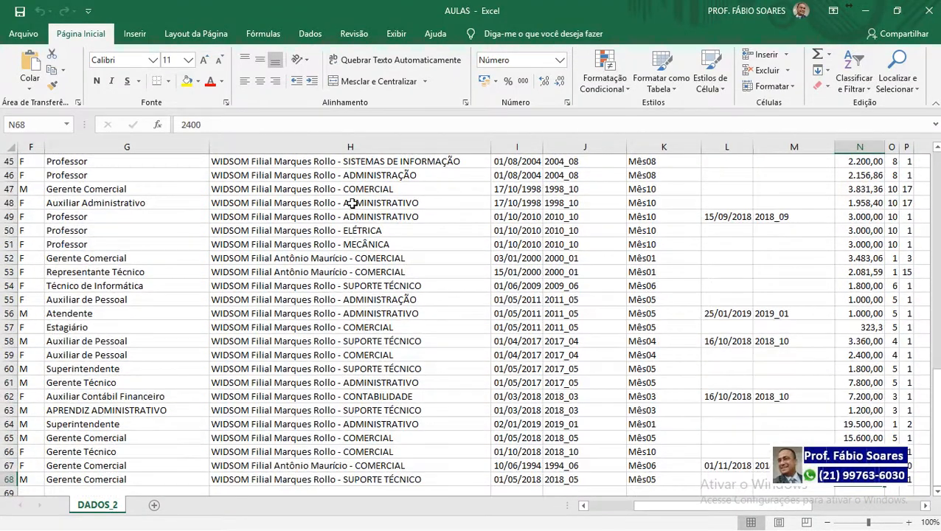
{"action": "key", "text": "Up"}
{"action": "key", "text": "Up"}
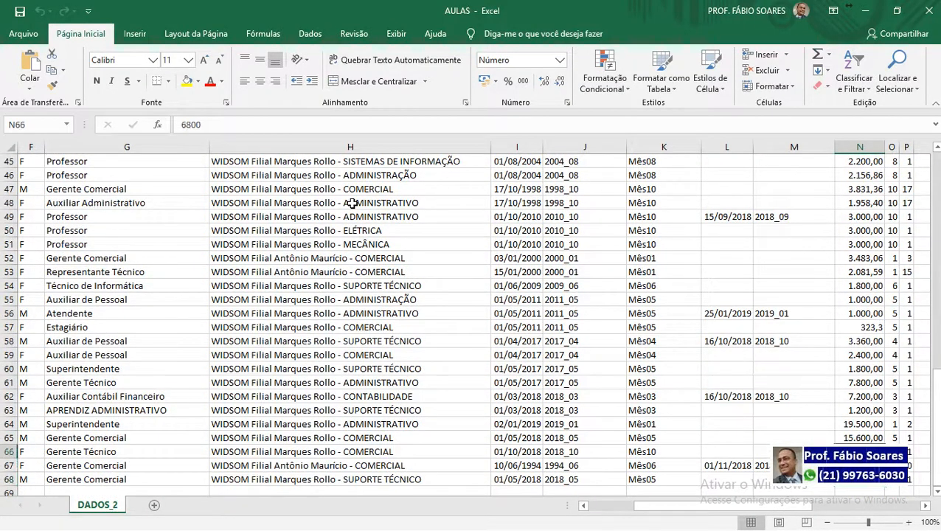
{"action": "key", "text": "ctrl+Home"}
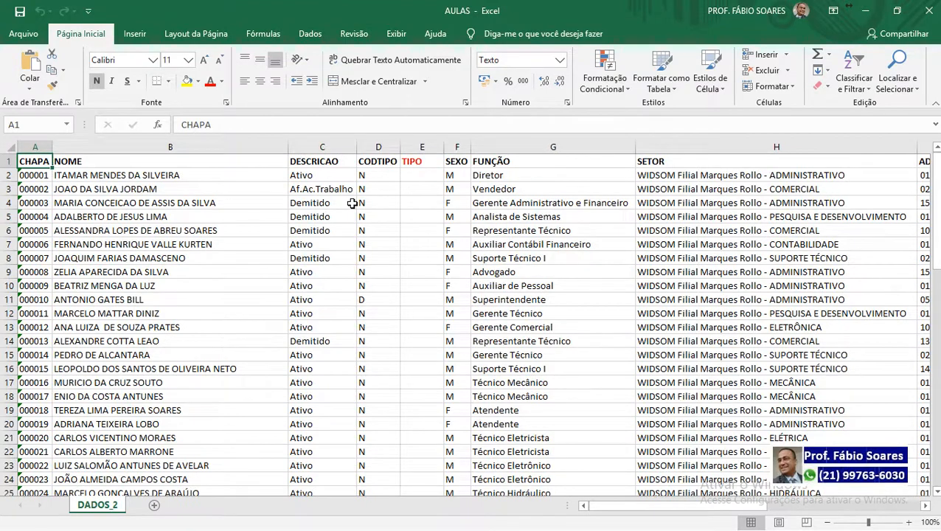
Step: Move cell by cell across and down the sheet to AE23, and return directly to A1
{"action": "key", "text": "Right"}
{"action": "key", "text": "Right"}
{"action": "key", "text": "Right"}
{"action": "key", "text": "Right"}
{"action": "key", "text": "Right"}
{"action": "key", "text": "Right"}
{"action": "key", "text": "Right"}
{"action": "key", "text": "Right"}
{"action": "key", "text": "Right"}
{"action": "key", "text": "Right"}
{"action": "key", "text": "Right"}
{"action": "key", "text": "Right"}
{"action": "key", "text": "Right"}
{"action": "key", "text": "Right"}
{"action": "key", "text": "Right"}
{"action": "key", "text": "Right"}
{"action": "key", "text": "Right"}
{"action": "key", "text": "Right"}
{"action": "key", "text": "Right"}
{"action": "key", "text": "Right"}
{"action": "key", "text": "Down"}
{"action": "key", "text": "Down"}
{"action": "key", "text": "Down"}
{"action": "key", "text": "Down"}
{"action": "key", "text": "Down"}
{"action": "key", "text": "Down"}
{"action": "key", "text": "Down"}
{"action": "key", "text": "Down"}
{"action": "key", "text": "Down"}
{"action": "key", "text": "Down"}
{"action": "key", "text": "Down"}
{"action": "key", "text": "Down"}
{"action": "key", "text": "Down"}
{"action": "key", "text": "Down"}
{"action": "key", "text": "Down"}
{"action": "key", "text": "Down"}
{"action": "key", "text": "Down"}
{"action": "key", "text": "Down"}
{"action": "key", "text": "Down"}
{"action": "key", "text": "Down"}
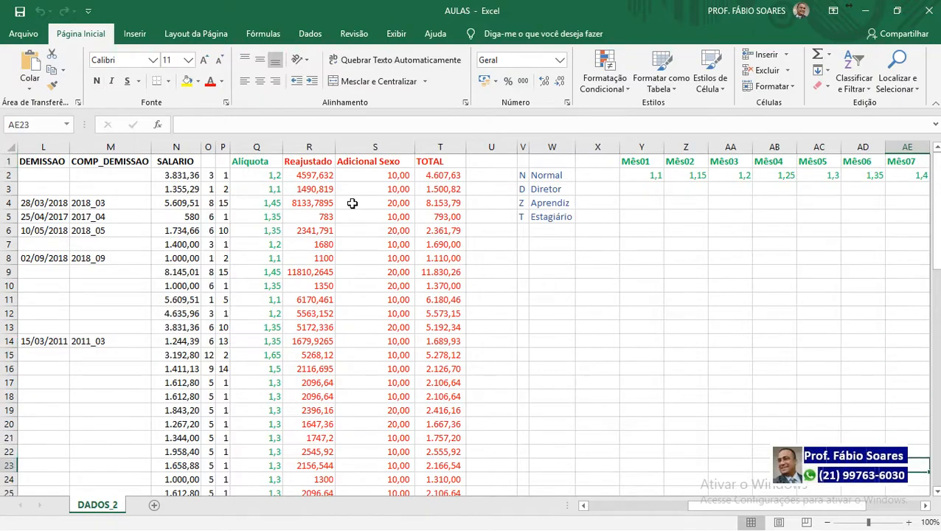
{"action": "key", "text": "ctrl+Home"}
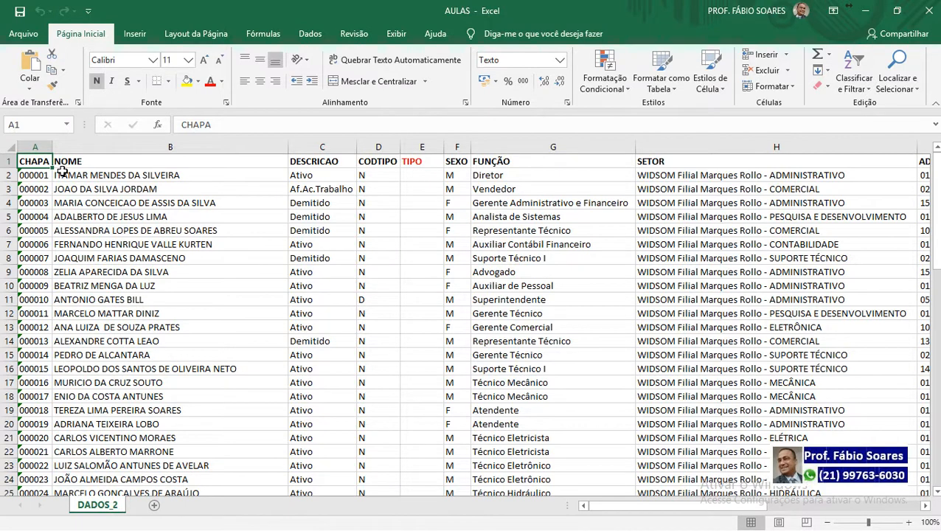
Step: Jump to the last used cell of the sheet, AK68, and return to A1
{"action": "key", "text": "ctrl+End"}
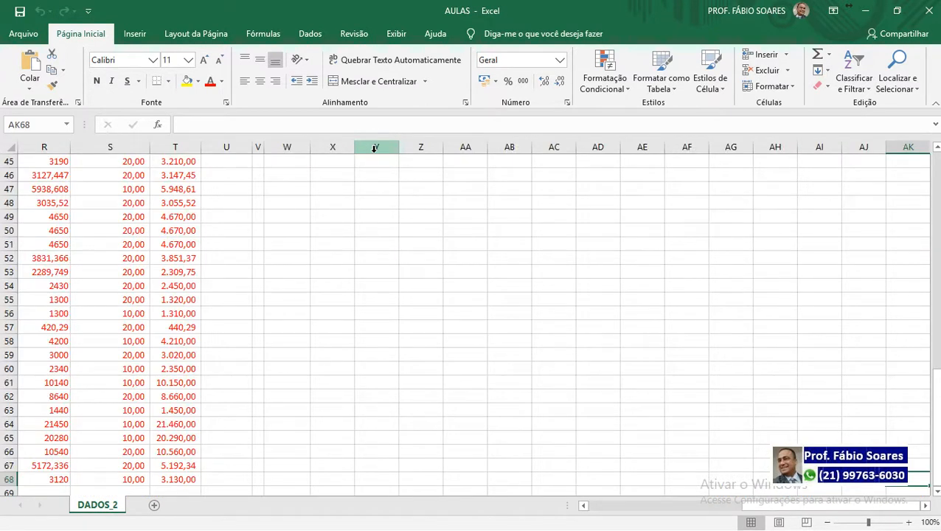
{"action": "key", "text": "ctrl+Home"}
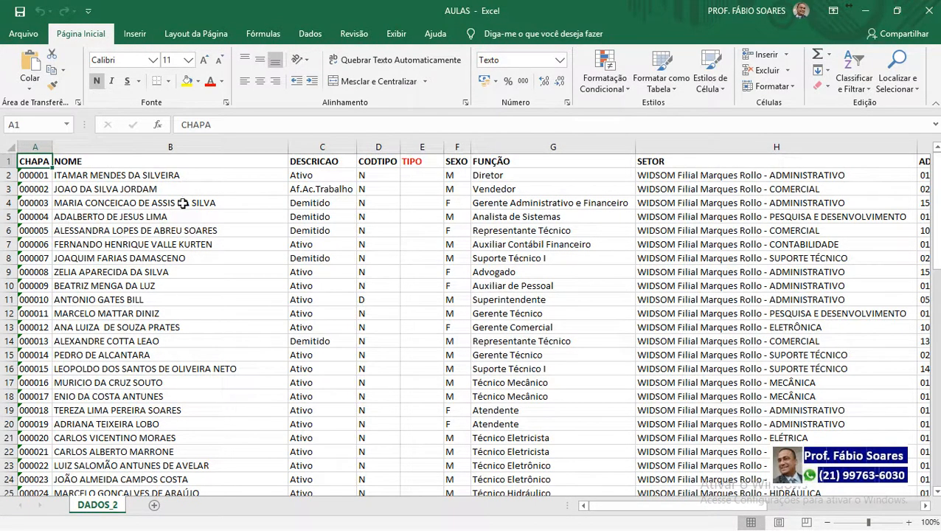
Step: Select the range from A1 to F19, and clear the selection again
{"action": "left_click", "coordinate": [96, 188]}
{"action": "left_click_drag", "start_coordinate": [37, 163], "coordinate": [457, 410]}
{"action": "left_click", "coordinate": [572, 316]}
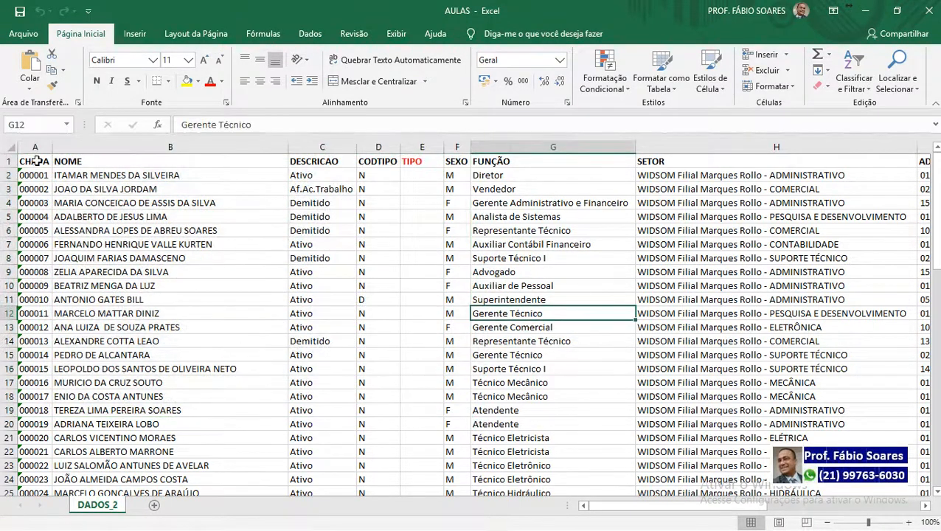
Step: Starting from A1, extend the selection cell by cell across and down the table to I25
{"action": "left_click", "coordinate": [37, 161]}
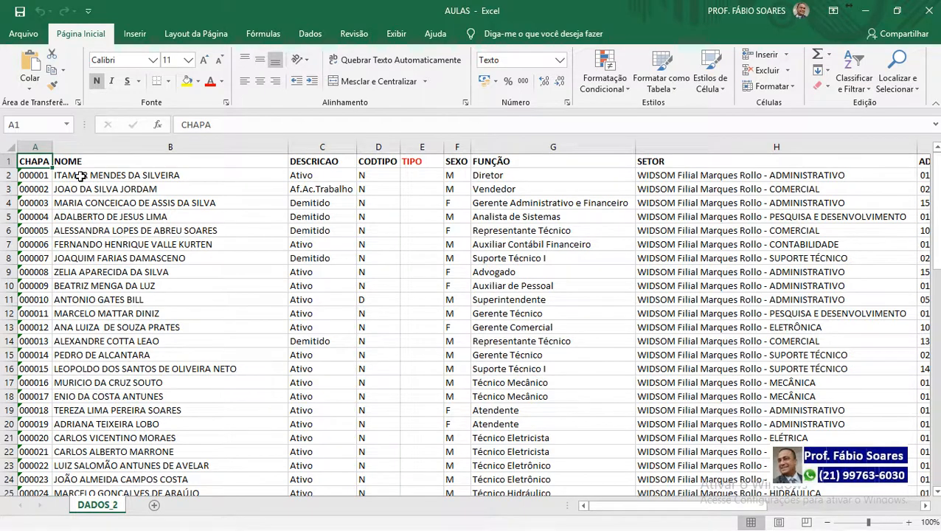
{"action": "key", "text": "shift+Right"}
{"action": "key", "text": "shift+Down"}
{"action": "key", "text": "shift+Down"}
{"action": "key", "text": "shift+Down"}
{"action": "key", "text": "shift+Down"}
{"action": "key", "text": "shift+Right"}
{"action": "key", "text": "shift+Down"}
{"action": "key", "text": "shift+Down"}
{"action": "key", "text": "shift+Down"}
{"action": "key", "text": "shift+Right"}
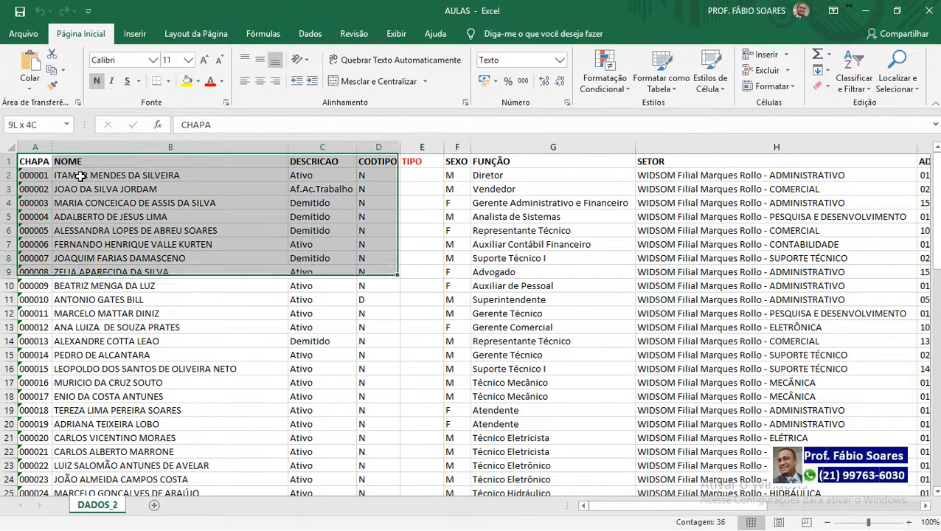
{"action": "key", "text": "shift+Down"}
{"action": "key", "text": "shift+Down"}
{"action": "key", "text": "shift+Down"}
{"action": "key", "text": "shift+Right"}
{"action": "key", "text": "shift+Down"}
{"action": "key", "text": "shift+Down"}
{"action": "key", "text": "shift+Right"}
{"action": "key", "text": "shift+Right"}
{"action": "key", "text": "shift+Down"}
{"action": "key", "text": "shift+Down"}
{"action": "key", "text": "shift+Right"}
{"action": "key", "text": "shift+Right"}
{"action": "key", "text": "shift+Down"}
{"action": "key", "text": "shift+Down"}
{"action": "key", "text": "shift+Down"}
{"action": "key", "text": "shift+Down"}
{"action": "key", "text": "shift+Down"}
{"action": "key", "text": "shift+Down"}
{"action": "key", "text": "shift+Down"}
{"action": "key", "text": "shift+Down"}
{"action": "key", "text": "shift+Down"}
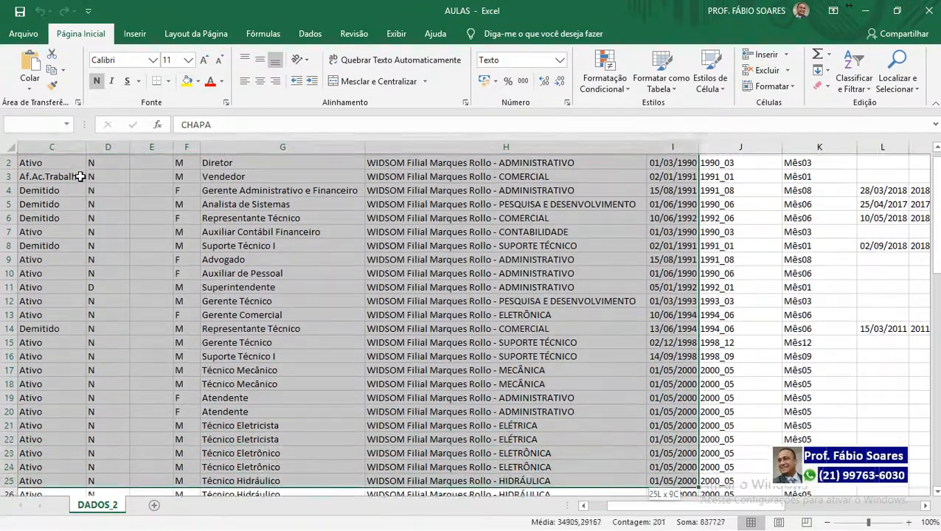
Step: Extend the selection a few more rows down, and shrink it back to A1 alone
{"action": "key", "text": "shift+Left"}
{"action": "key", "text": "shift+Down"}
{"action": "key", "text": "shift+Down"}
{"action": "key", "text": "shift+Down"}
{"action": "key", "text": "shift+Down"}
{"action": "key", "text": "shift+Down"}
{"action": "key", "text": "shift+Down"}
{"action": "key", "text": "shift+Down"}
{"action": "key", "text": "shift+Up"}
{"action": "key", "text": "shift+Up"}
{"action": "key", "text": "shift+Up"}
{"action": "key", "text": "shift+Up"}
{"action": "key", "text": "shift+Up"}
{"action": "key", "text": "shift+Up"}
{"action": "key", "text": "shift+Up"}
{"action": "key", "text": "shift+Up"}
{"action": "key", "text": "shift+Up"}
{"action": "key", "text": "shift+Up"}
{"action": "key", "text": "shift+Up"}
{"action": "key", "text": "shift+Up"}
{"action": "key", "text": "shift+Up"}
{"action": "key", "text": "shift+Up"}
{"action": "key", "text": "shift+Up"}
{"action": "key", "text": "shift+Up"}
{"action": "key", "text": "shift+Up"}
{"action": "key", "text": "shift+Up"}
{"action": "key", "text": "shift+Up"}
{"action": "key", "text": "shift+Left"}
{"action": "key", "text": "shift+Left"}
{"action": "key", "text": "shift+Left"}
{"action": "key", "text": "shift+Left"}
{"action": "key", "text": "shift+Left"}
{"action": "key", "text": "shift+Left"}
{"action": "key", "text": "shift+Left"}
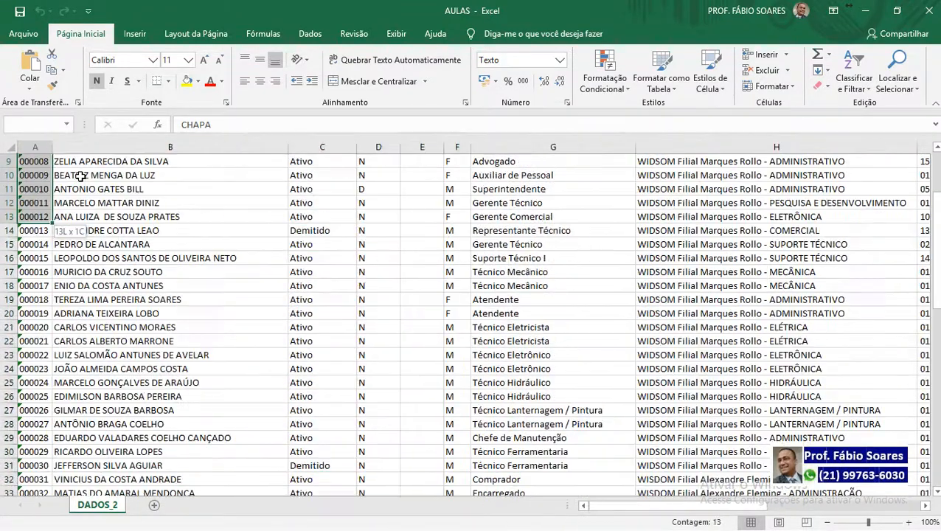
{"action": "key", "text": "shift+Up"}
{"action": "key", "text": "shift+Up"}
{"action": "key", "text": "shift+Up"}
{"action": "key", "text": "shift+Up"}
{"action": "key", "text": "shift+Up"}
{"action": "key", "text": "shift+Up"}
{"action": "key", "text": "shift+Up"}
{"action": "key", "text": "shift+Up"}
{"action": "key", "text": "shift+Up"}
{"action": "key", "text": "shift+Up"}
{"action": "key", "text": "shift+Up"}
{"action": "key", "text": "shift+Up"}
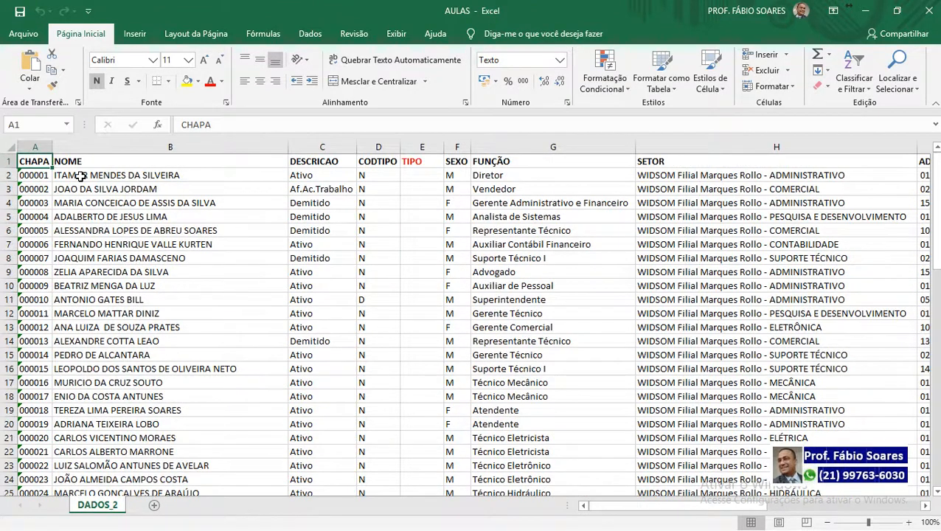
Step: Select entire column A, column D and row 4 one after another, and clear the selection
{"action": "left_click", "coordinate": [132, 232]}
{"action": "left_click", "coordinate": [40, 149]}
{"action": "left_click", "coordinate": [378, 147]}
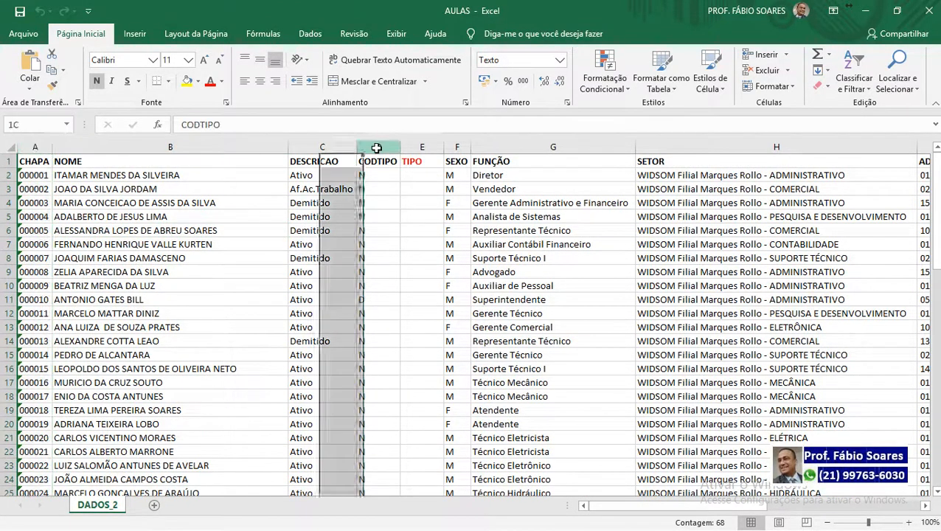
{"action": "left_click", "coordinate": [9, 203]}
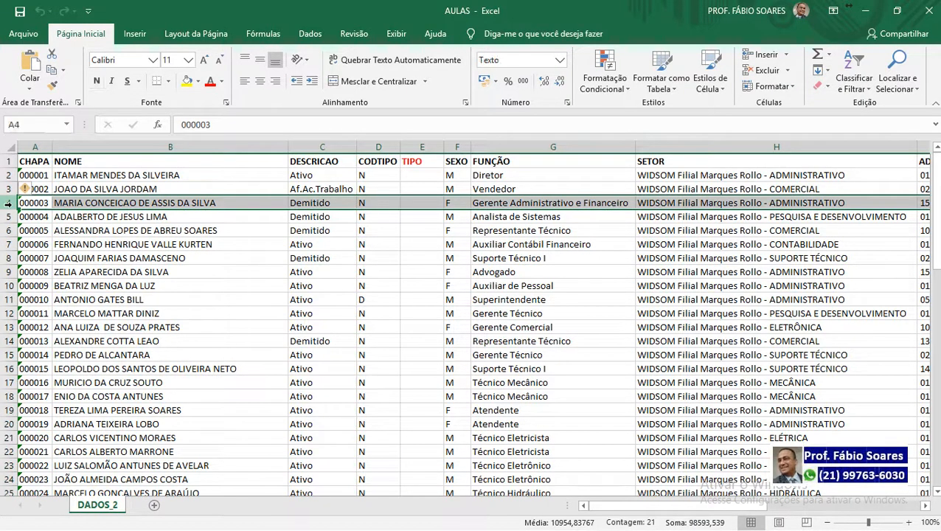
{"action": "left_click", "coordinate": [627, 342]}
Step: Select the adjacent columns B to F, replace that with rows 2 to 10, and clear the selection
{"action": "left_click_drag", "start_coordinate": [198, 146], "coordinate": [454, 146]}
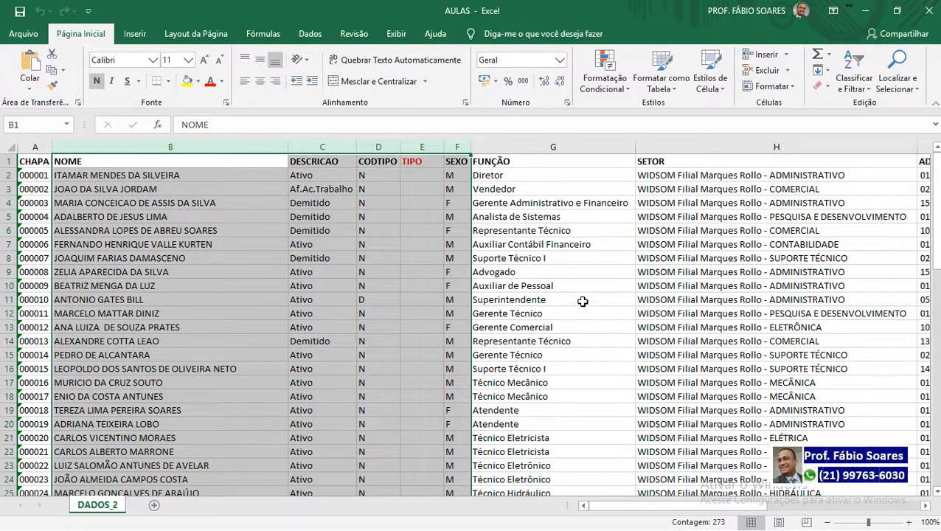
{"action": "left_click", "coordinate": [610, 242]}
{"action": "left_click_drag", "start_coordinate": [9, 175], "coordinate": [6, 289]}
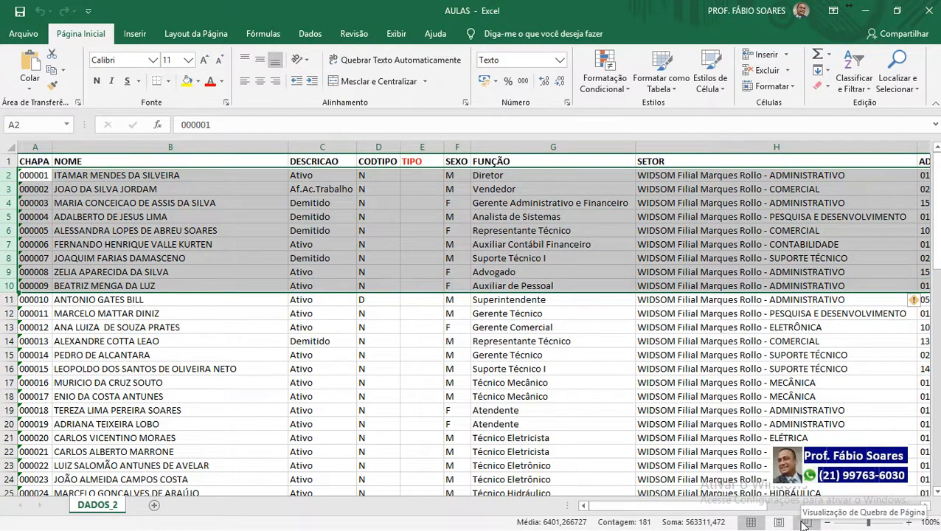
{"action": "left_click", "coordinate": [249, 229]}
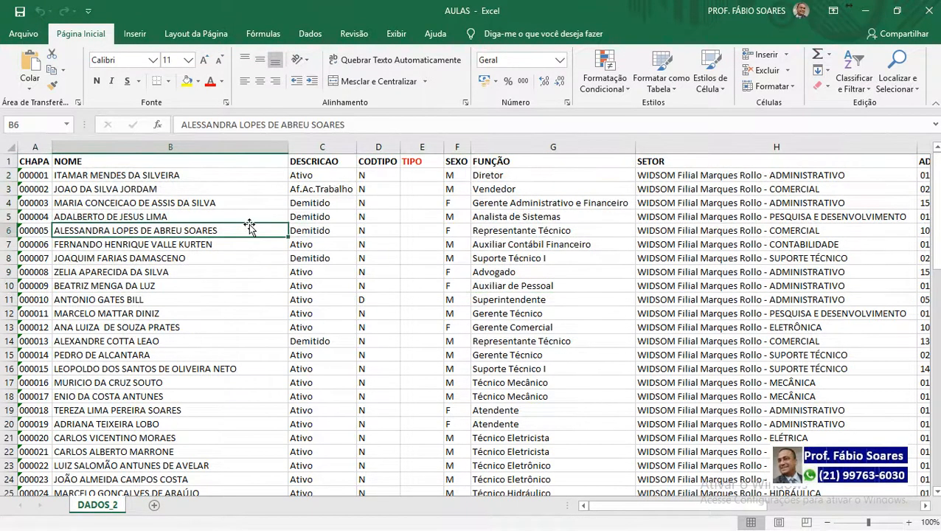
Step: From A1, select the table block through the SALARIO column and down to row 68, and clear the selection
{"action": "key", "text": "Up"}
{"action": "key", "text": "Up"}
{"action": "key", "text": "Up"}
{"action": "key", "text": "Up"}
{"action": "key", "text": "Up"}
{"action": "key", "text": "Left"}
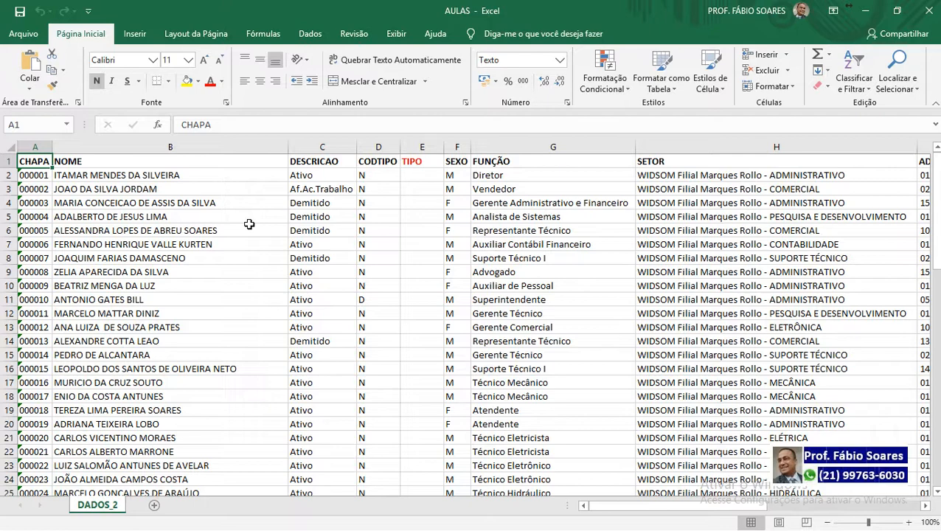
{"action": "key", "text": "ctrl+shift+Right"}
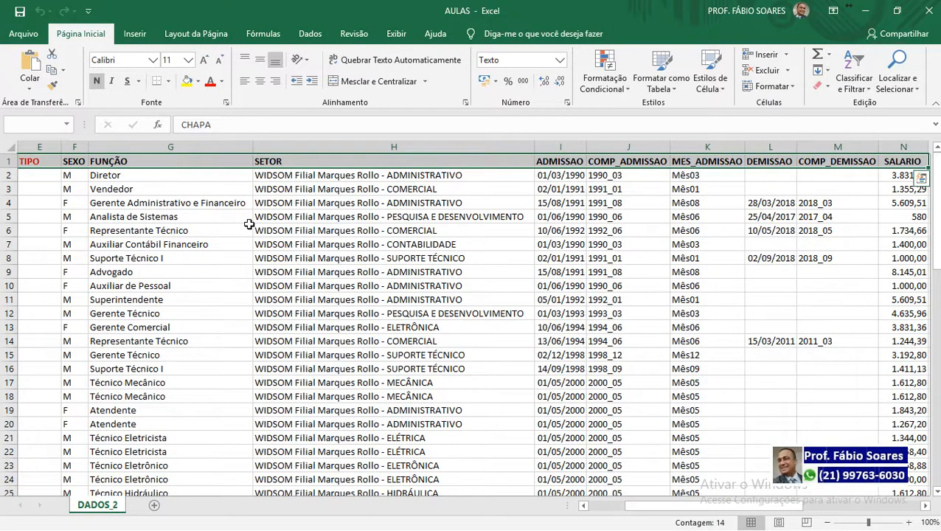
{"action": "key", "text": "ctrl+shift+Down"}
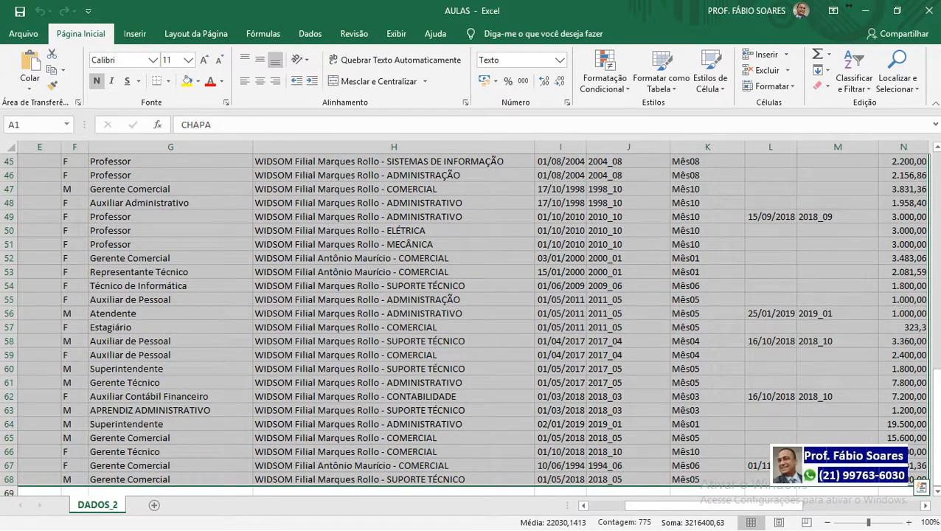
{"action": "left_click_drag", "start_coordinate": [935, 385], "coordinate": [935, 159]}
{"action": "left_click", "coordinate": [504, 178]}
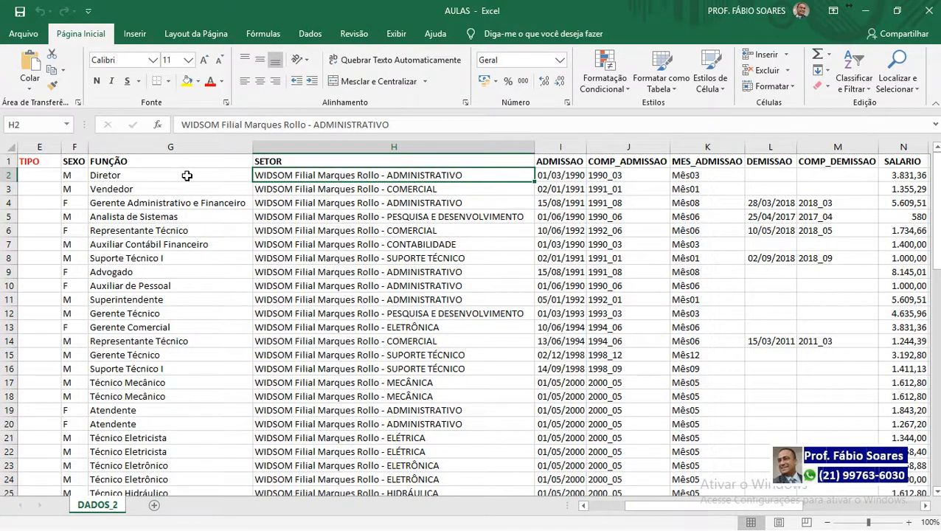
Step: Move cell by cell from H2 back to the CHAPA header in A1
{"action": "key", "text": "Left"}
{"action": "key", "text": "Left"}
{"action": "key", "text": "Up"}
{"action": "key", "text": "Left"}
{"action": "key", "text": "Left"}
{"action": "key", "text": "Left"}
{"action": "key", "text": "Left"}
{"action": "key", "text": "Left"}
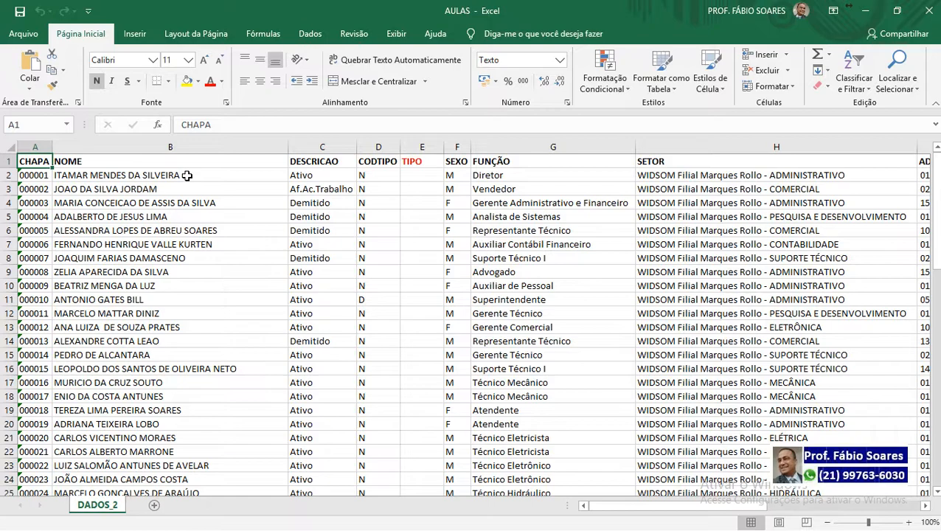
Step: Jump to the bottom of the CHAPA column, move up to A66, and return directly to A1
{"action": "key", "text": "ctrl+Down"}
{"action": "key", "text": "Up"}
{"action": "key", "text": "Up"}
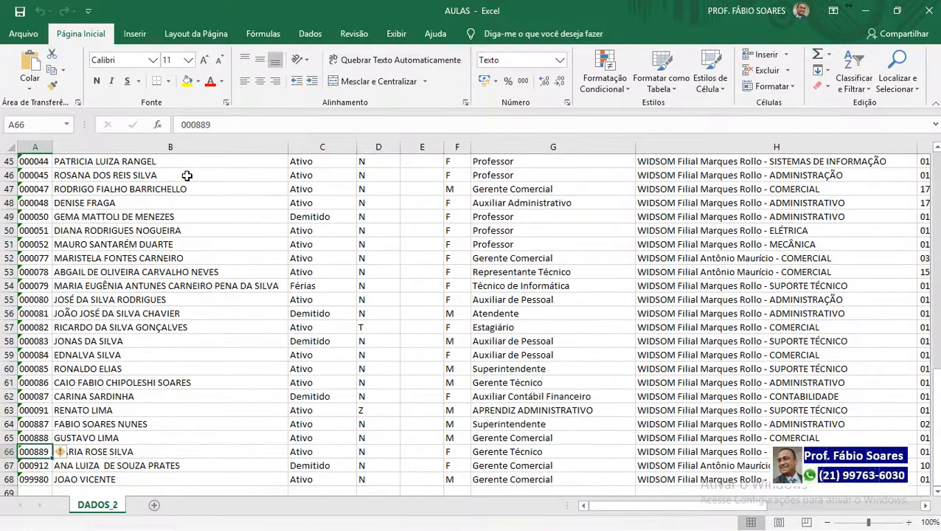
{"action": "key", "text": "ctrl+Home"}
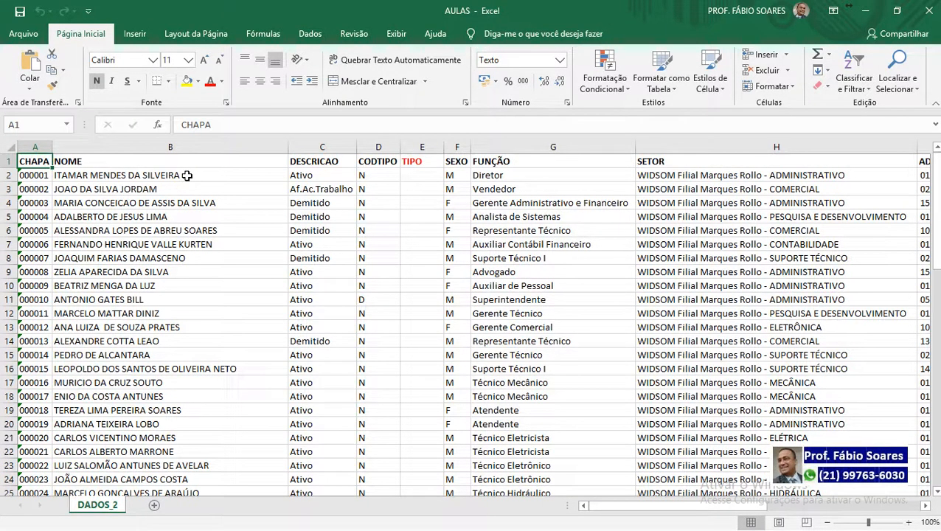
Step: Select the NOME, DESCRICAO and CODTIPO headers one by one, and return directly to A1
{"action": "left_click", "coordinate": [264, 160]}
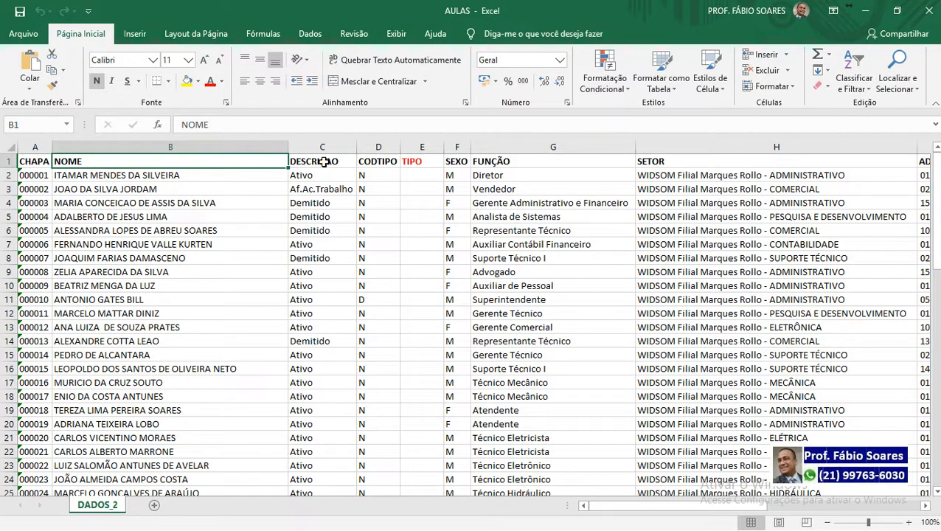
{"action": "left_click", "coordinate": [348, 163]}
{"action": "left_click", "coordinate": [380, 164]}
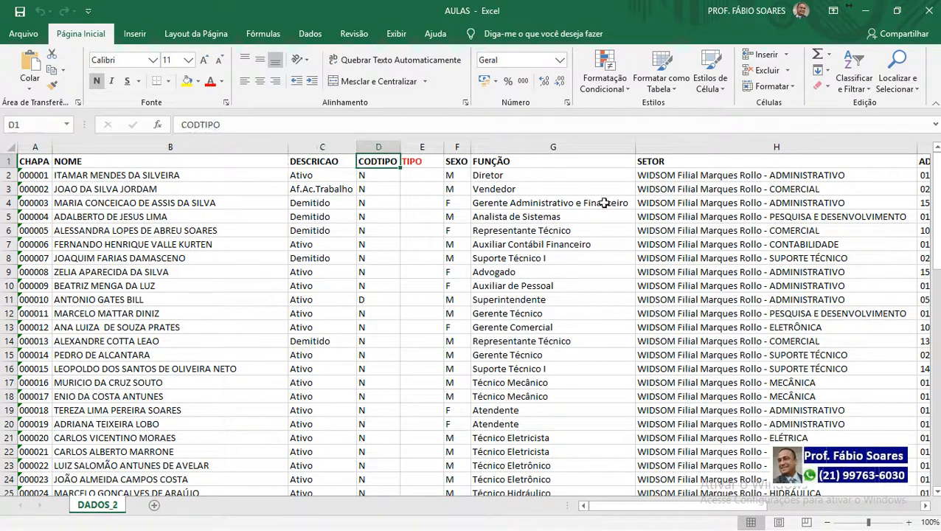
{"action": "key", "text": "ctrl+Home"}
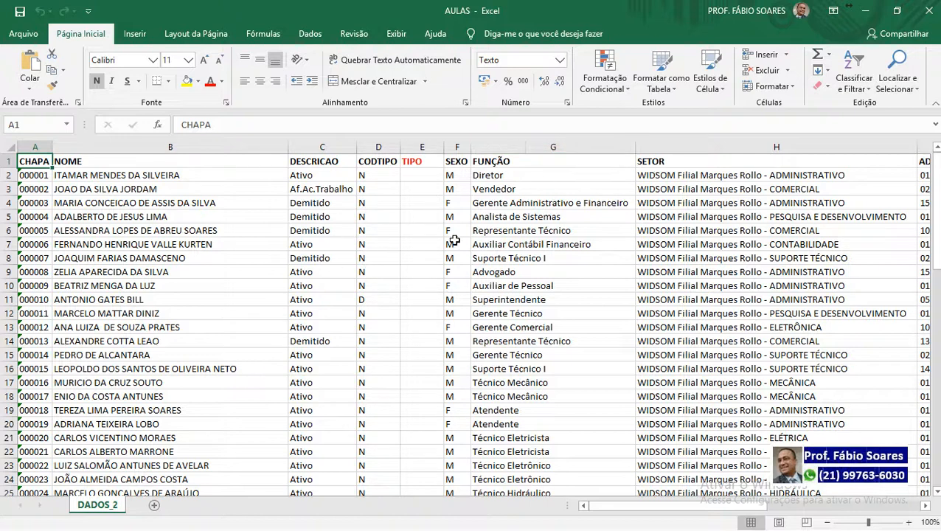
Step: Close the AULAS workbook, and reopen Excel with a new blank workbook
{"action": "left_click", "coordinate": [82, 199]}
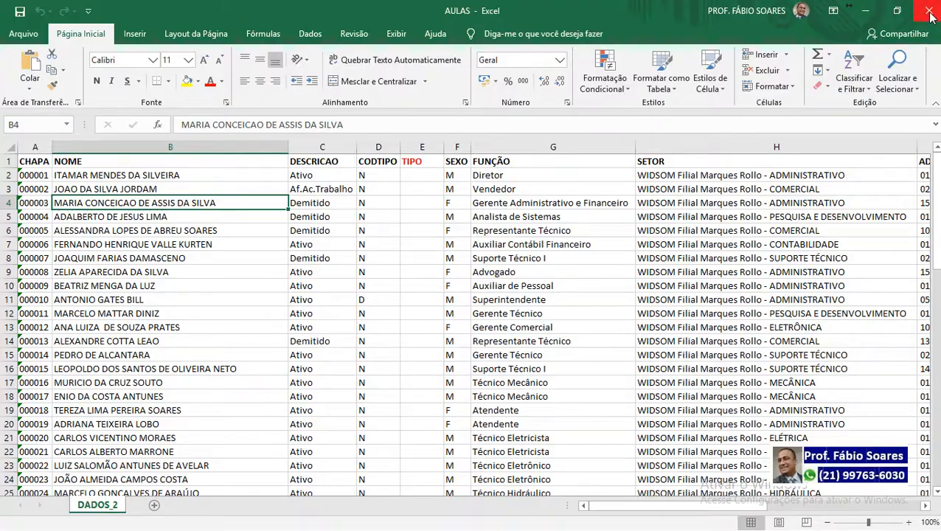
{"action": "left_click", "coordinate": [928, 11]}
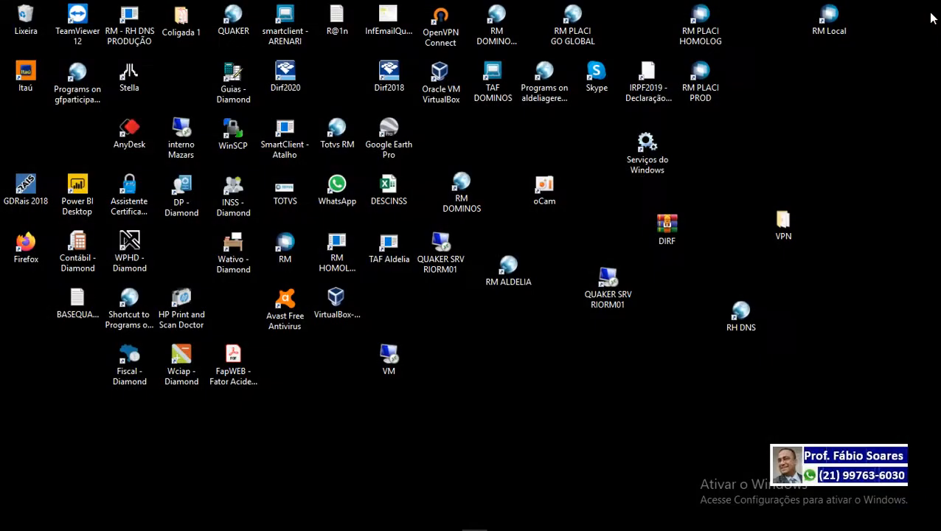
{"action": "left_click", "coordinate": [450, 522]}
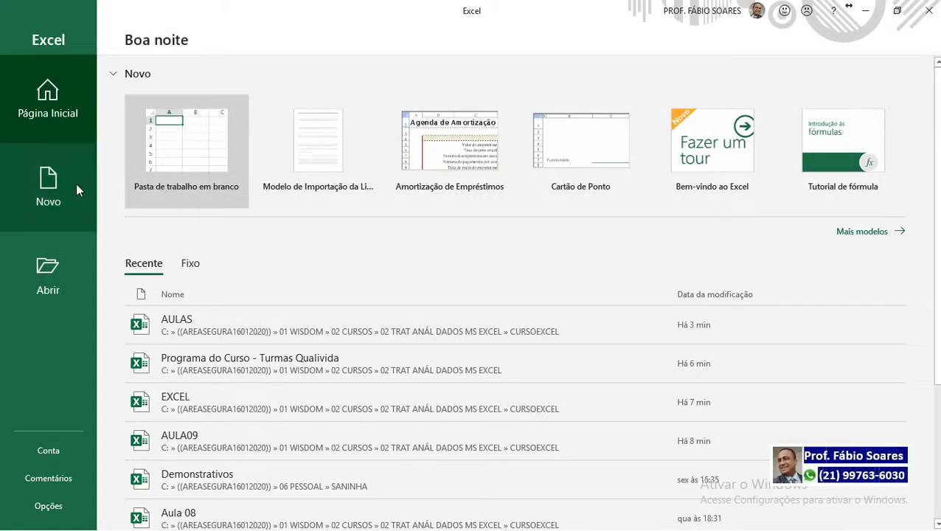
{"action": "left_click", "coordinate": [74, 184]}
{"action": "left_click", "coordinate": [176, 153]}
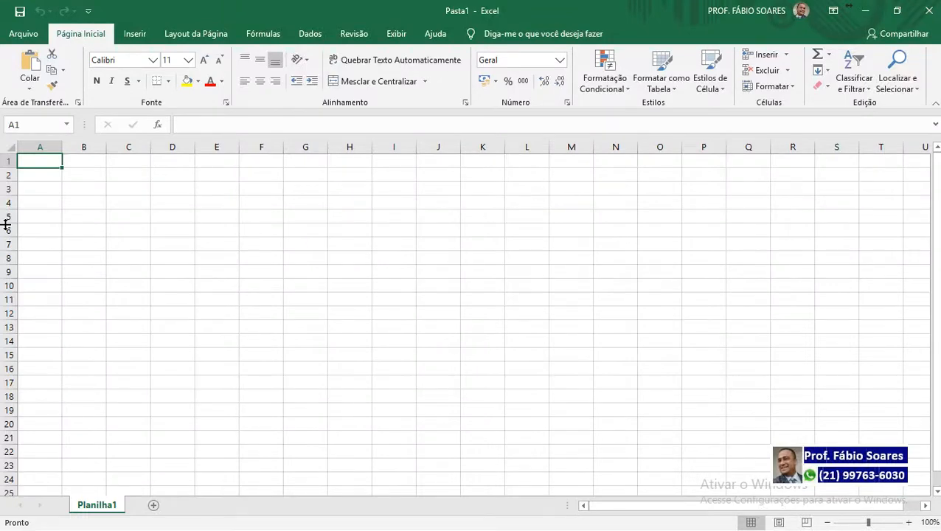
Step: Enter 1 in A1 and 2 in B1
{"action": "type", "text": "1"}
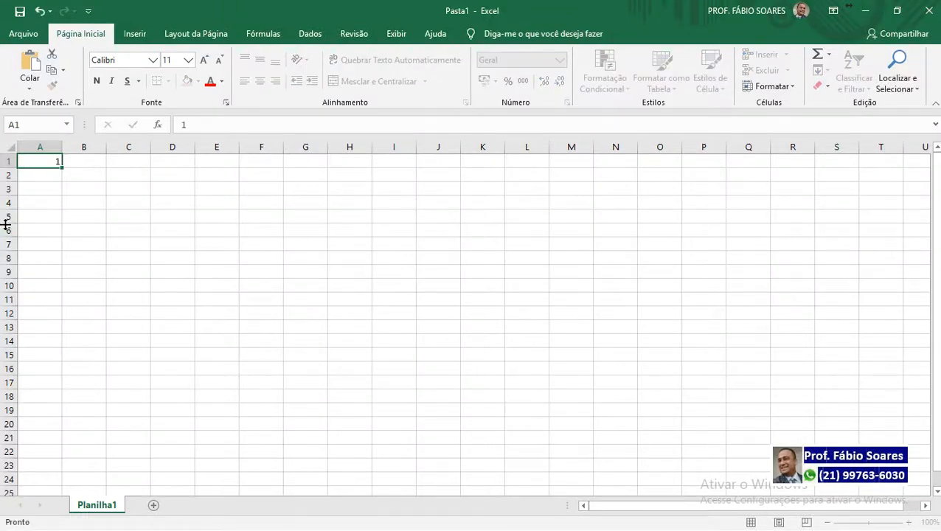
{"action": "key", "text": "Tab"}
{"action": "type", "text": "2"}
{"action": "key", "text": "Return"}
Step: Enter the formula =A1+B1 in C1, picking both cells as references
{"action": "key", "text": "Up"}
{"action": "key", "text": "Tab"}
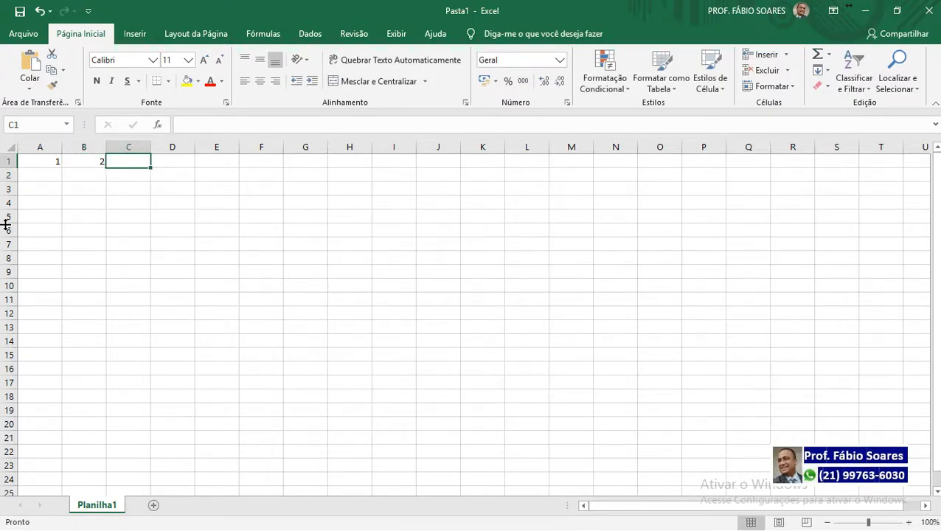
{"action": "type", "text": "="}
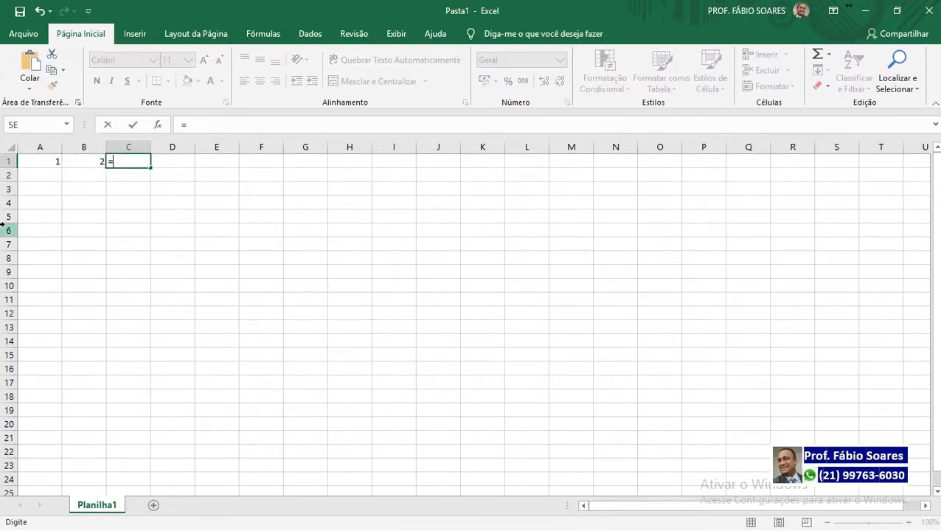
{"action": "left_click", "coordinate": [54, 162]}
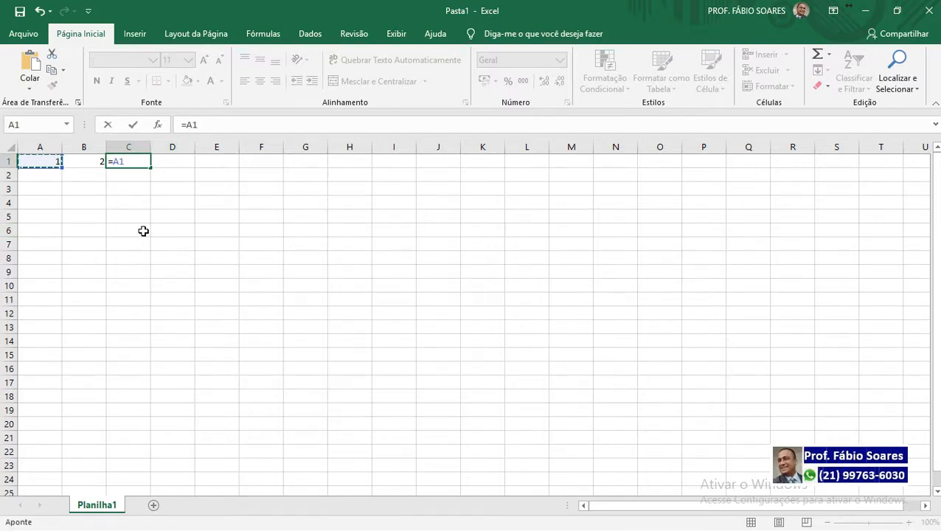
{"action": "type", "text": "+"}
{"action": "left_click", "coordinate": [80, 162]}
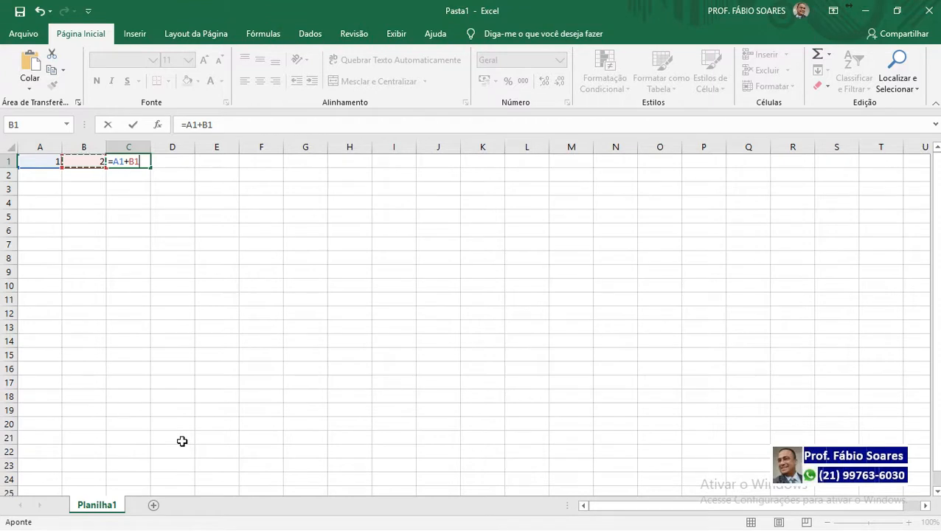
{"action": "key", "text": "Return"}
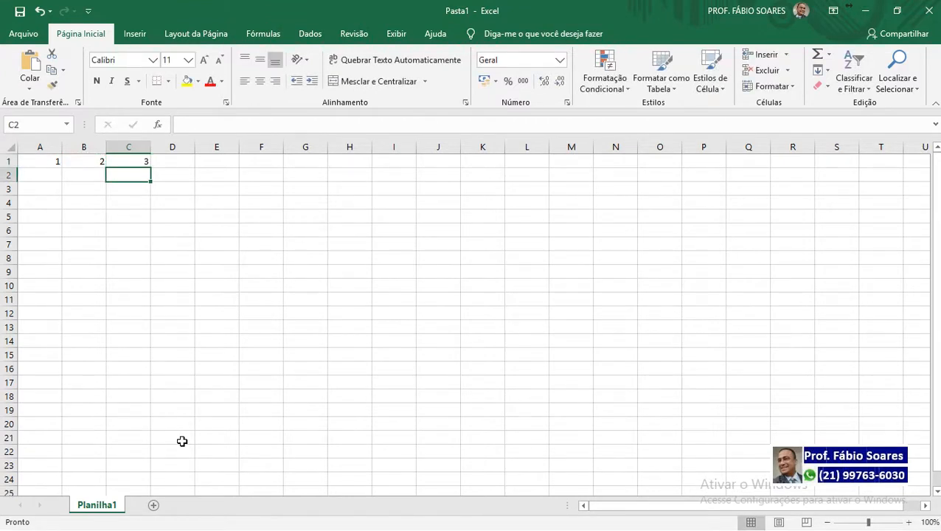
Step: List the arithmetic operators /, *, + and - as text in cells C2 to C5
{"action": "type", "text": "'/"}
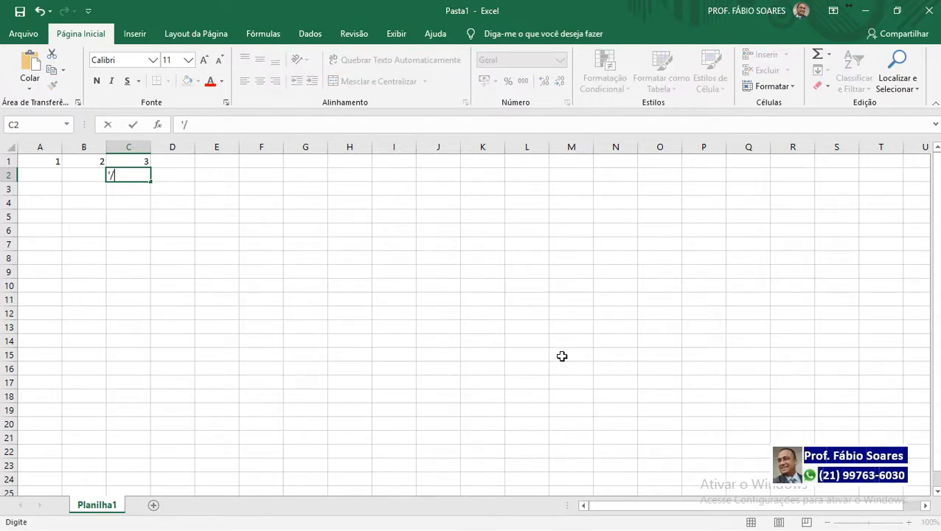
{"action": "key", "text": "Return"}
{"action": "type", "text": "'"}
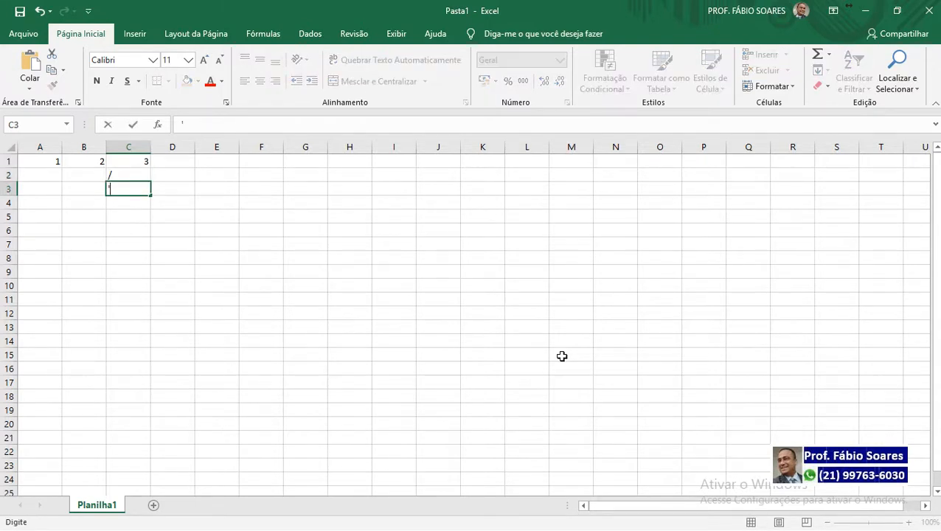
{"action": "type", "text": "*"}
{"action": "key", "text": "Return"}
{"action": "type", "text": "'+"}
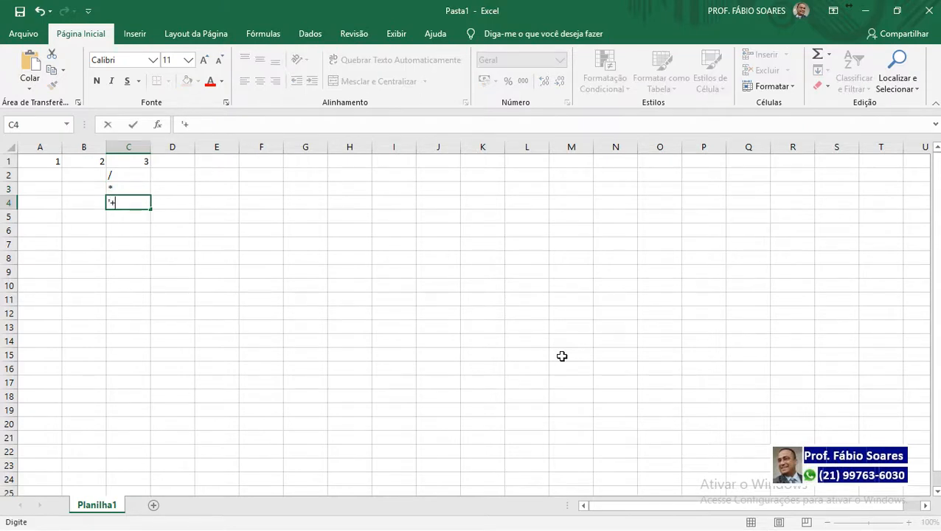
{"action": "key", "text": "Return"}
{"action": "type", "text": "'"}
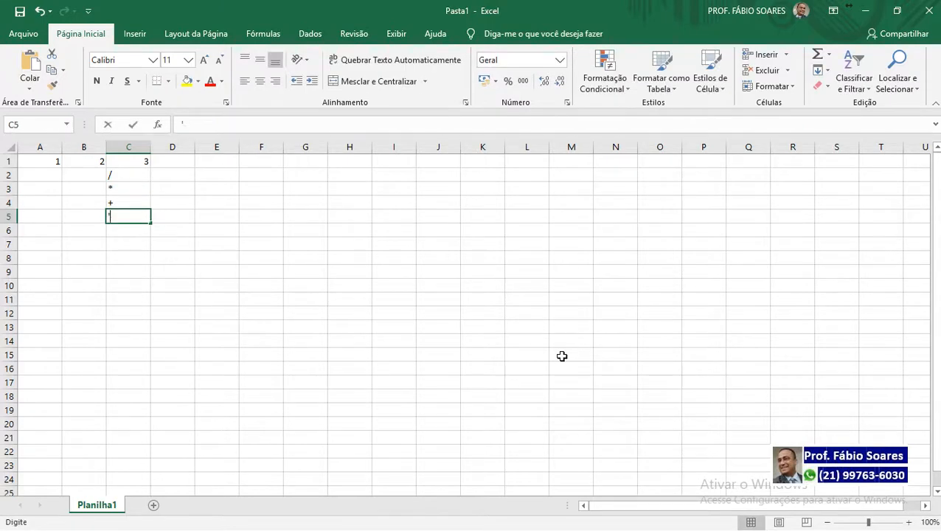
{"action": "type", "text": "-"}
{"action": "key", "text": "Return"}
Step: Move up through the operator list and end on the formula cell C1
{"action": "key", "text": "Up"}
{"action": "key", "text": "Up"}
{"action": "key", "text": "Up"}
{"action": "key", "text": "Up"}
{"action": "key", "text": "Up"}
{"action": "key", "text": "Right"}
{"action": "key", "text": "Down"}
{"action": "key", "text": "Left"}
{"action": "key", "text": "Down"}
{"action": "key", "text": "Up"}
{"action": "key", "text": "Right"}
{"action": "key", "text": "Up"}
{"action": "key", "text": "Left"}
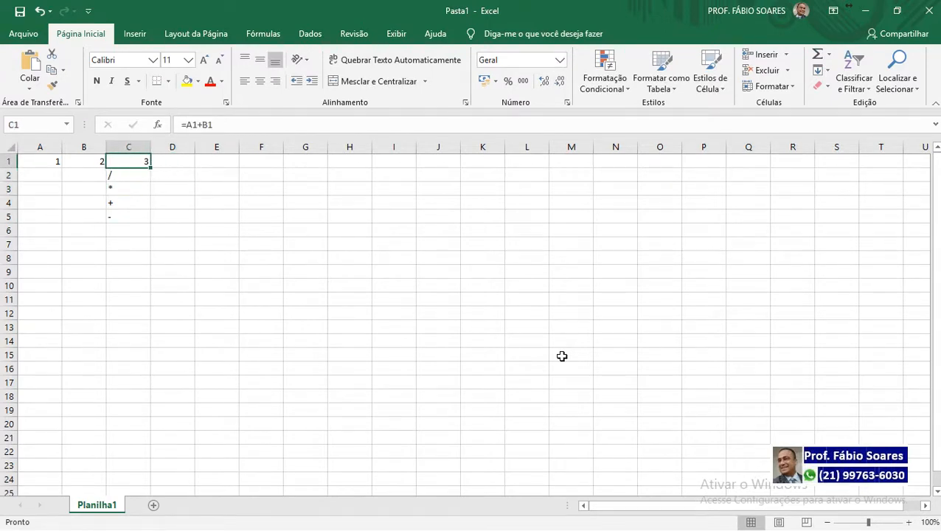
Step: Clear the example numbers and the sum formula from cells A1 to C1
{"action": "key", "text": "shift+Left"}
{"action": "key", "text": "shift+Left"}
{"action": "key", "text": "Delete"}
{"action": "key", "text": "Right"}
{"action": "key", "text": "Down"}
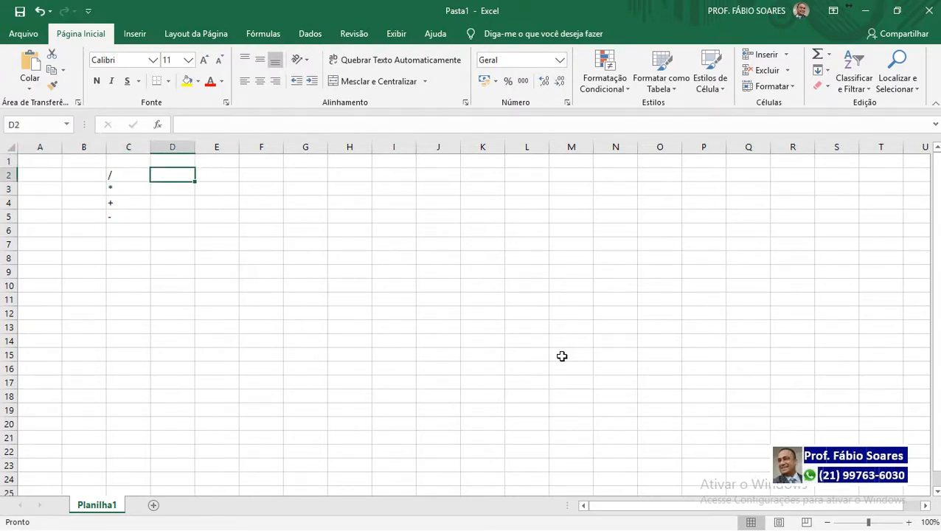
{"action": "left_click", "coordinate": [562, 356]}
{"action": "type", "text": "E"}
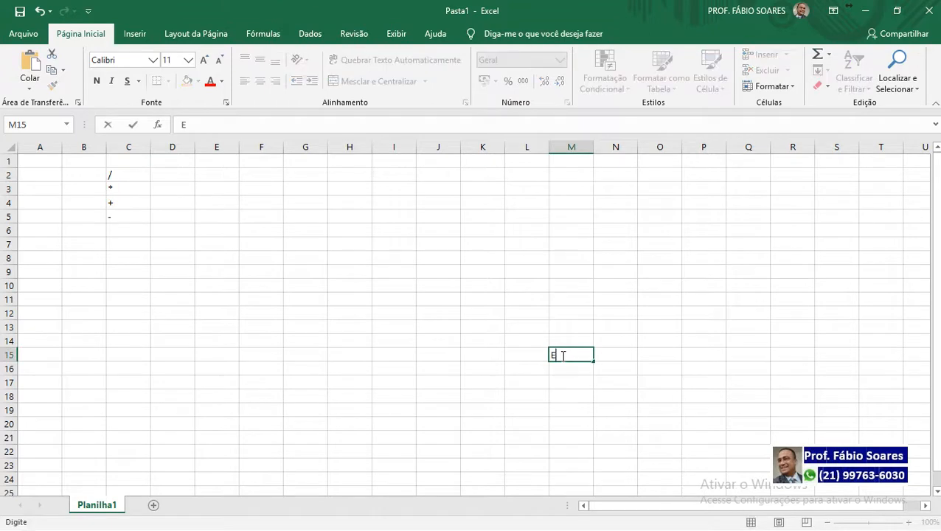
{"action": "key", "text": "Escape"}
Step: Label the operators in cells D2 to D5 as DIVISÃO, MULTIPLICAÇÃO, ADIÇÃO and SUBTRAÇÃO
{"action": "left_click", "coordinate": [172, 174]}
{"action": "type", "text": "DII"}
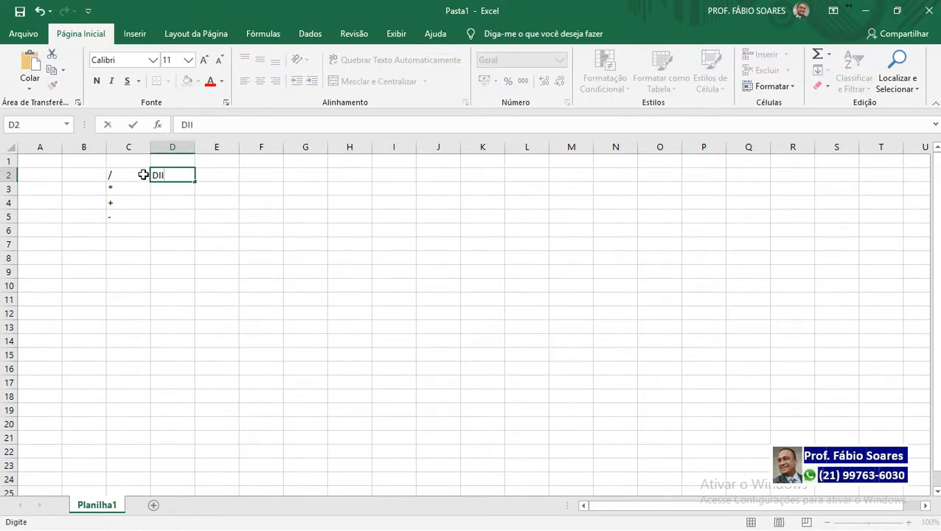
{"action": "key", "text": "BackSpace"}
{"action": "type", "text": "VISÃO"}
{"action": "key", "text": "Return"}
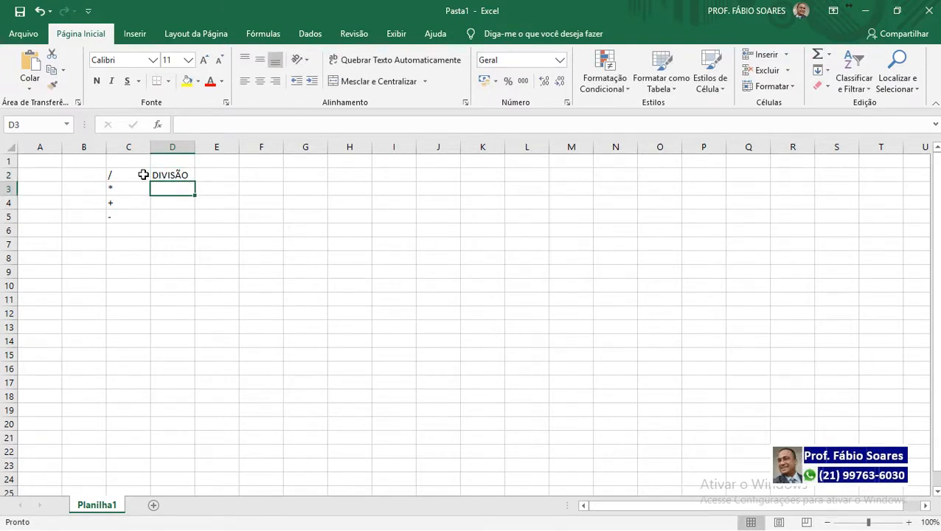
{"action": "type", "text": "MUT"}
{"action": "key", "text": "BackSpace"}
{"action": "type", "text": "LTIPLICAÇÃO"}
{"action": "key", "text": "Return"}
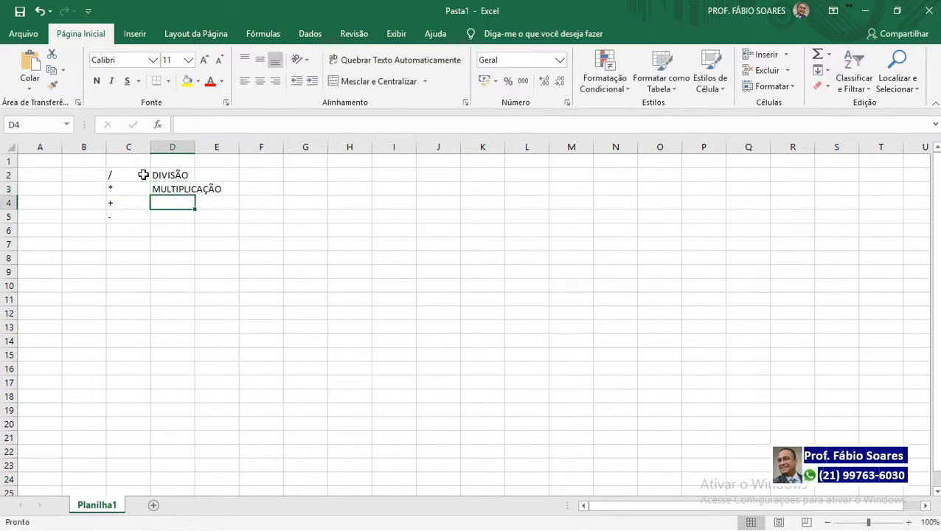
{"action": "type", "text": "ADIÇÃO"}
{"action": "key", "text": "Return"}
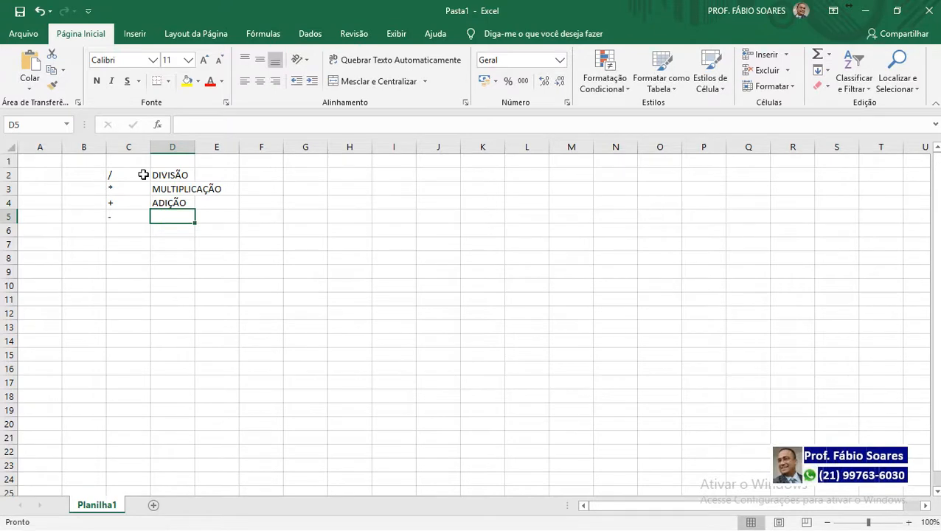
{"action": "type", "text": "SUBTRAÇÃO"}
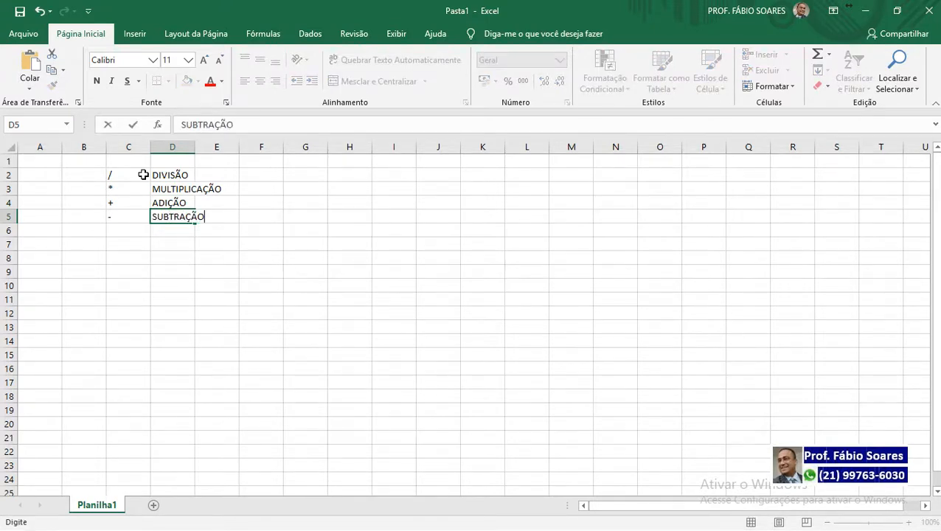
{"action": "key", "text": "Return"}
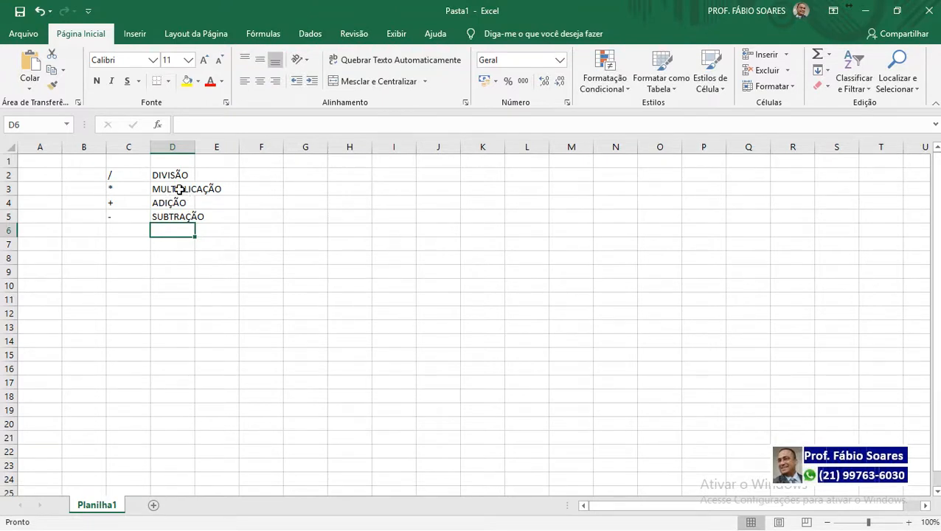
{"action": "left_click", "coordinate": [124, 175]}
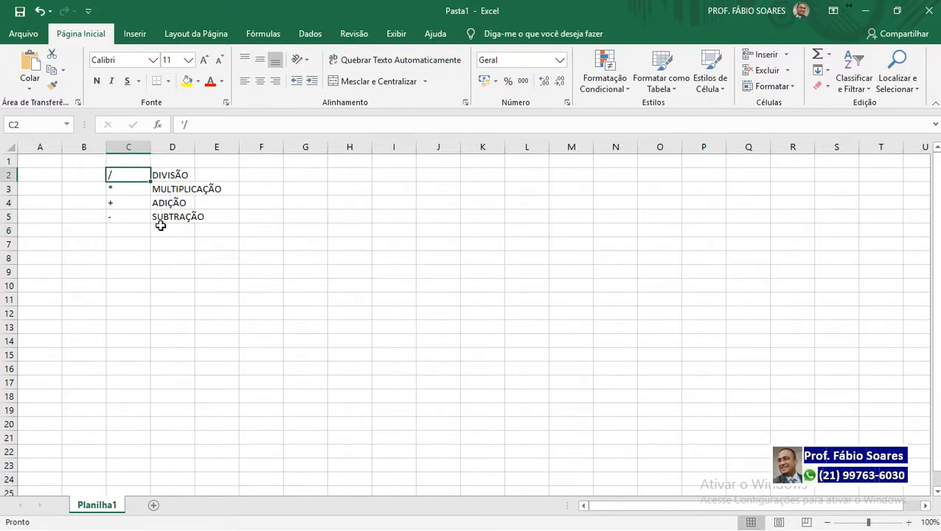
{"action": "left_click", "coordinate": [118, 187]}
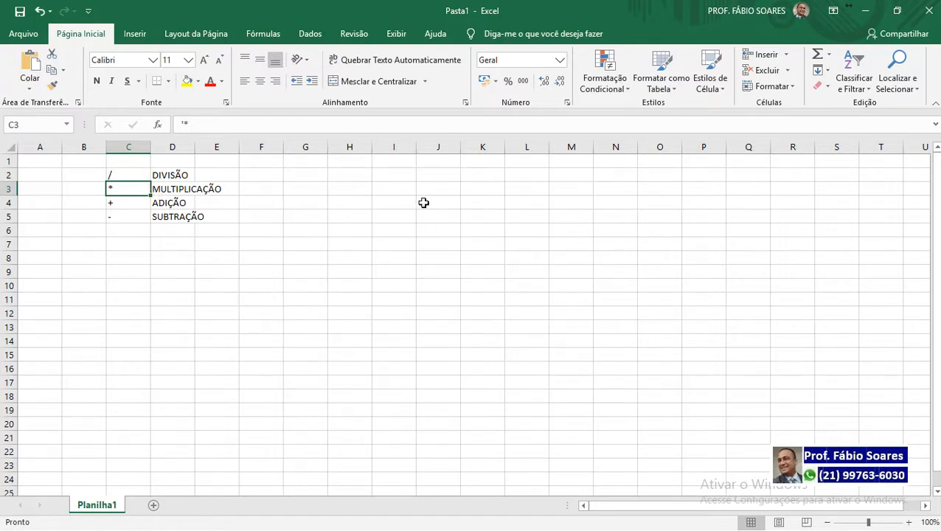
Step: Enter the headings A and B in cells H2 and I2
{"action": "left_click", "coordinate": [346, 176]}
{"action": "type", "text": "A"}
{"action": "key", "text": "Tab"}
{"action": "type", "text": "B"}
{"action": "key", "text": "Tab"}
{"action": "key", "text": "Down"}
{"action": "key", "text": "Up"}
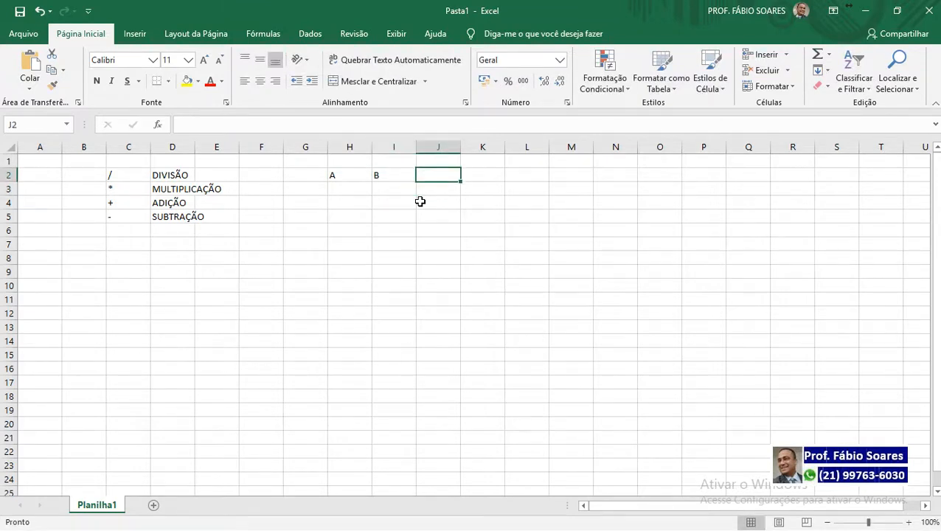
Step: Enter 1 in H3 and 2 in H4, under the heading A
{"action": "key", "text": "Down"}
{"action": "key", "text": "Left"}
{"action": "key", "text": "Left"}
{"action": "type", "text": "1"}
{"action": "key", "text": "Return"}
{"action": "type", "text": "2"}
{"action": "key", "text": "Return"}
Step: Go back to H3 and move the selection along row 3 as far as K3
{"action": "key", "text": "Up"}
{"action": "key", "text": "Up"}
{"action": "key", "text": "Right"}
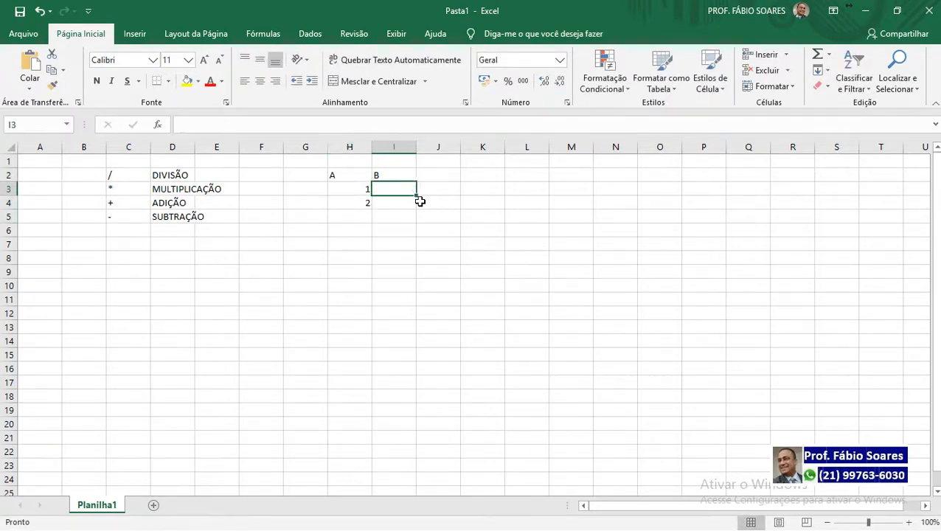
{"action": "key", "text": "Left"}
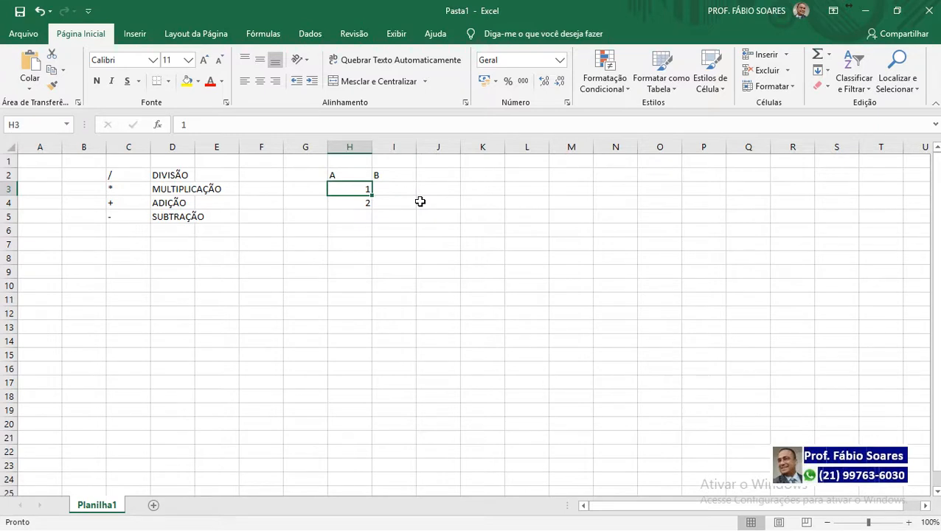
{"action": "key", "text": "Right"}
{"action": "key", "text": "Right"}
{"action": "key", "text": "Right"}
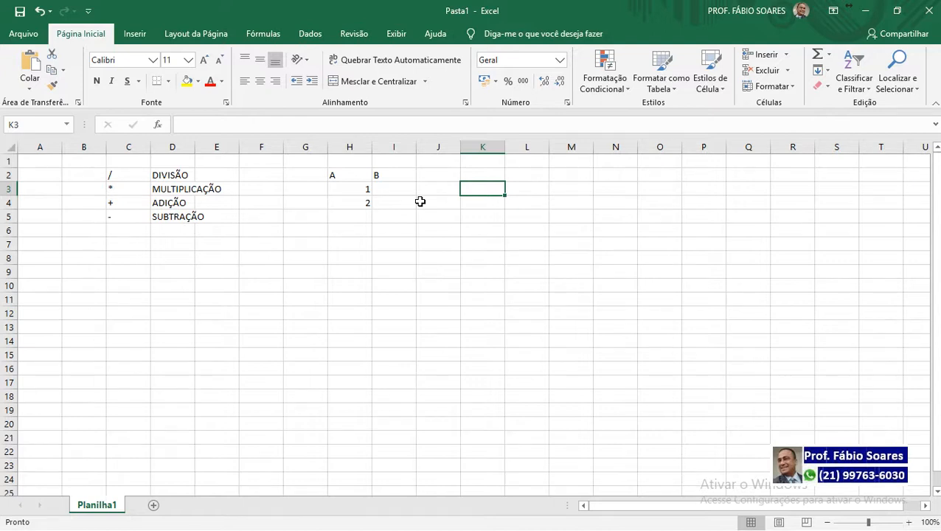
Step: Clear the operator list and the small A/B table in the range B2 to I7
{"action": "left_click_drag", "start_coordinate": [97, 176], "coordinate": [413, 246]}
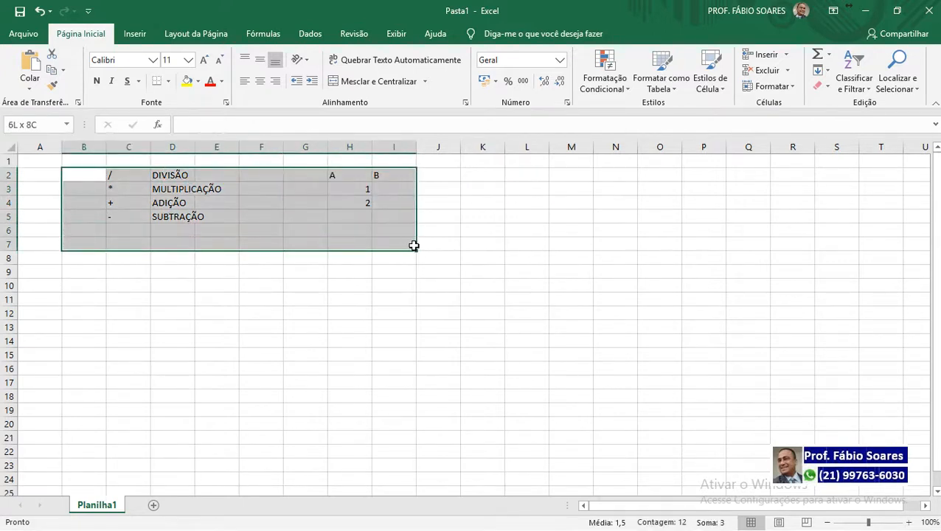
{"action": "key", "text": "Delete"}
{"action": "left_click", "coordinate": [442, 176]}
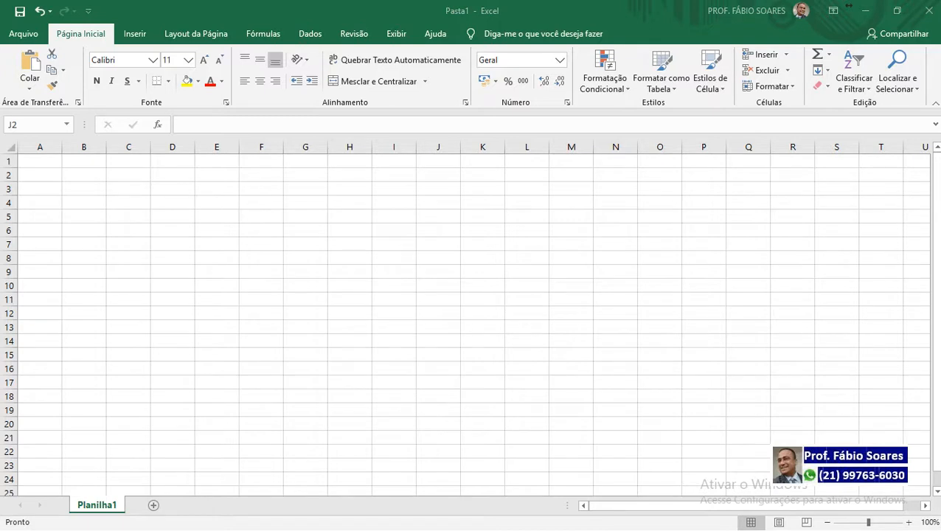
Step: Paste the lines "Arquivos com separadores" and "Arquivos por largura fixa" into cells A2 and A3
{"action": "left_click", "coordinate": [52, 172]}
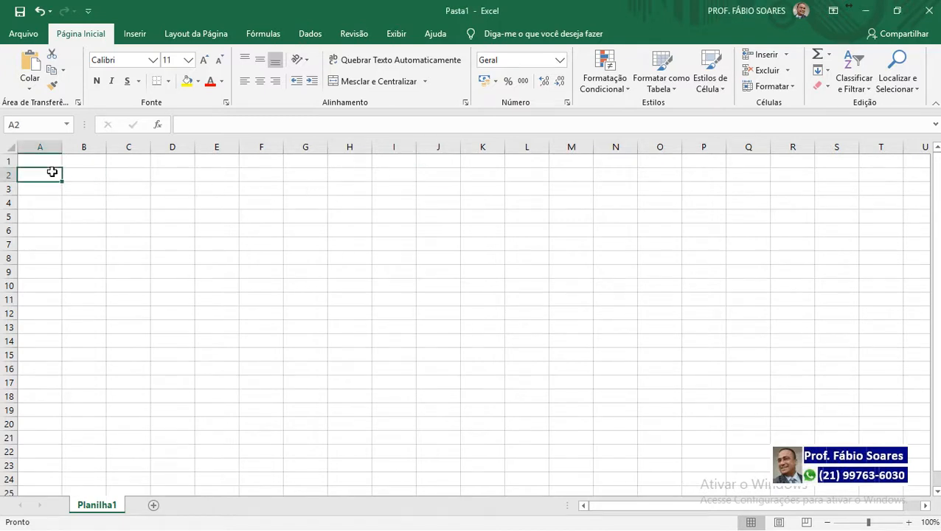
{"action": "type", "text": "Arquivos com separadores Arquivos por largura fixa"}
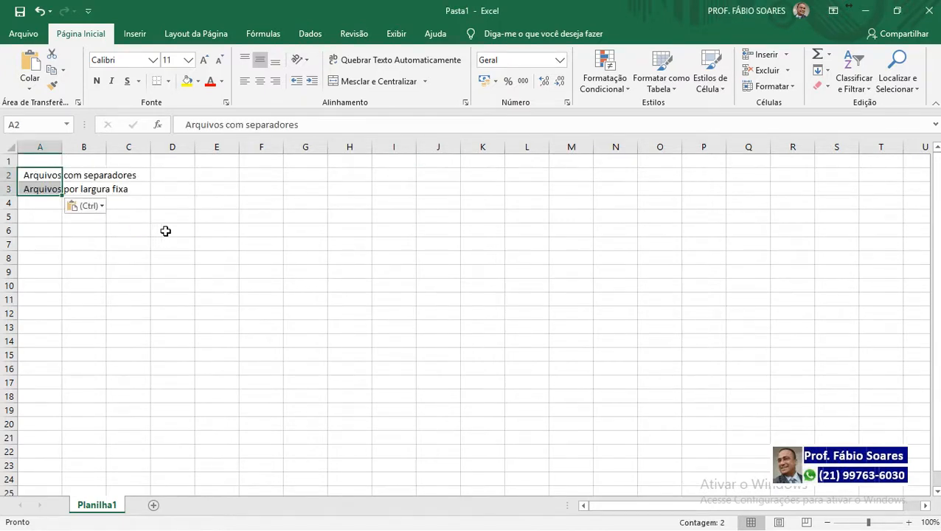
{"action": "left_click", "coordinate": [165, 231]}
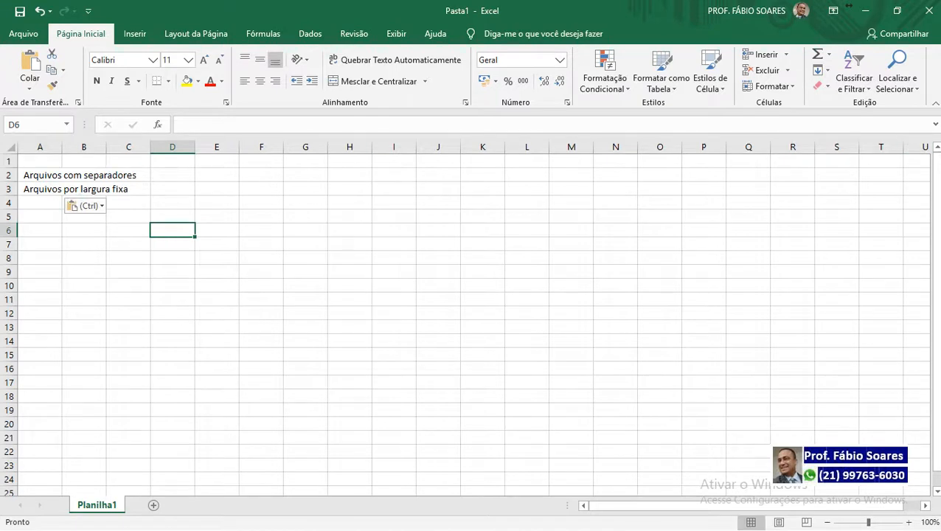
Step: Clear the two pasted lines from the range A2 to C4
{"action": "left_click", "coordinate": [41, 172]}
{"action": "left_click_drag", "start_coordinate": [87, 188], "coordinate": [143, 208]}
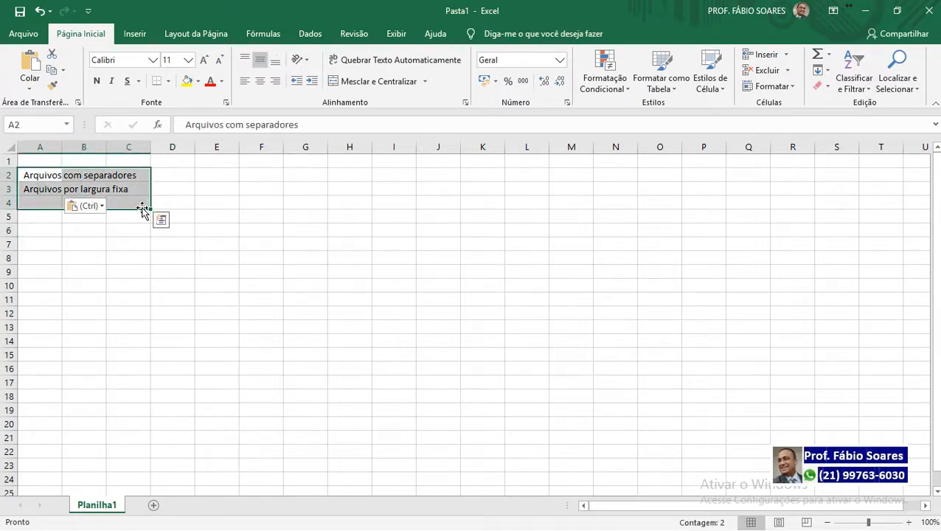
{"action": "key", "text": "Delete"}
{"action": "left_click", "coordinate": [189, 203]}
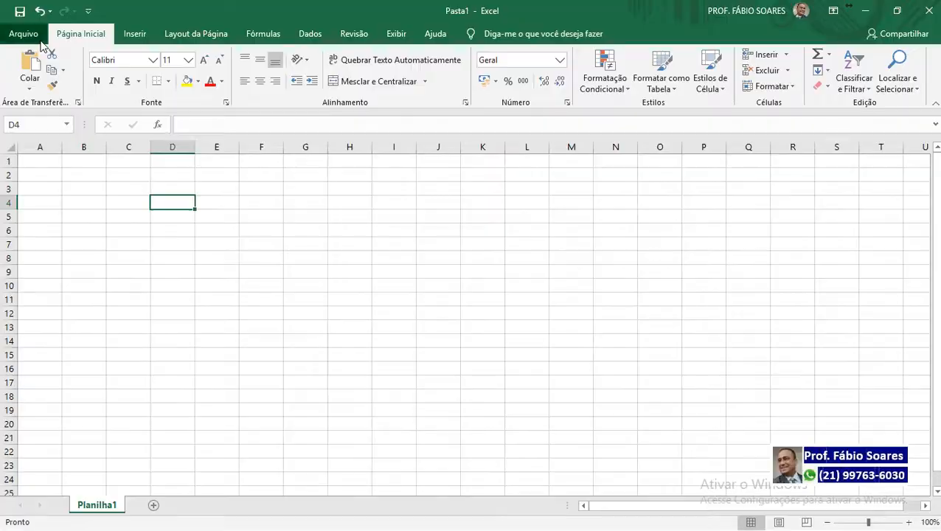
Step: Browse for a file to open in C: > ((AREASEGURA16012020)) > 01 WISDOM > 02 CURSOS > 02 TRAT ANÁL DADOS MS EXCEL > CURSOEXCEL
{"action": "left_click", "coordinate": [40, 40]}
{"action": "left_click", "coordinate": [47, 127]}
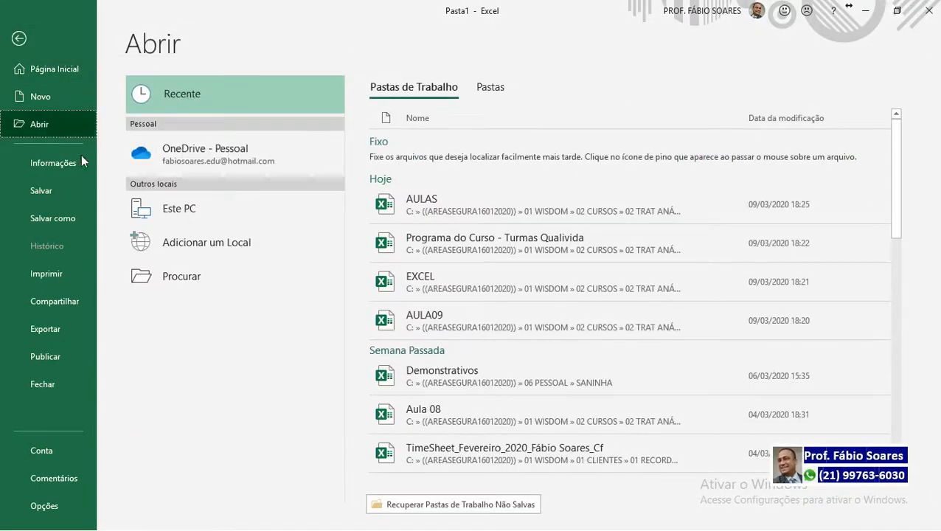
{"action": "left_click", "coordinate": [184, 284]}
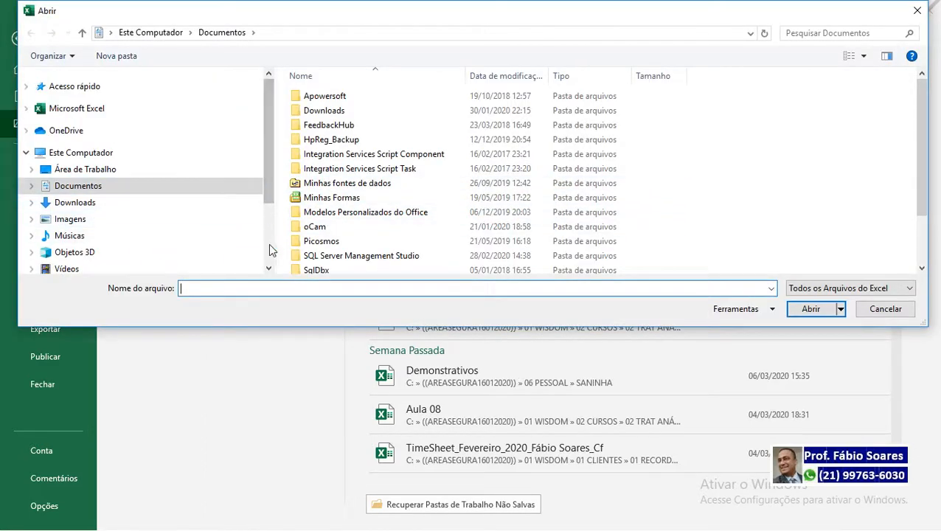
{"action": "left_click", "coordinate": [268, 251]}
{"action": "left_click", "coordinate": [124, 175]}
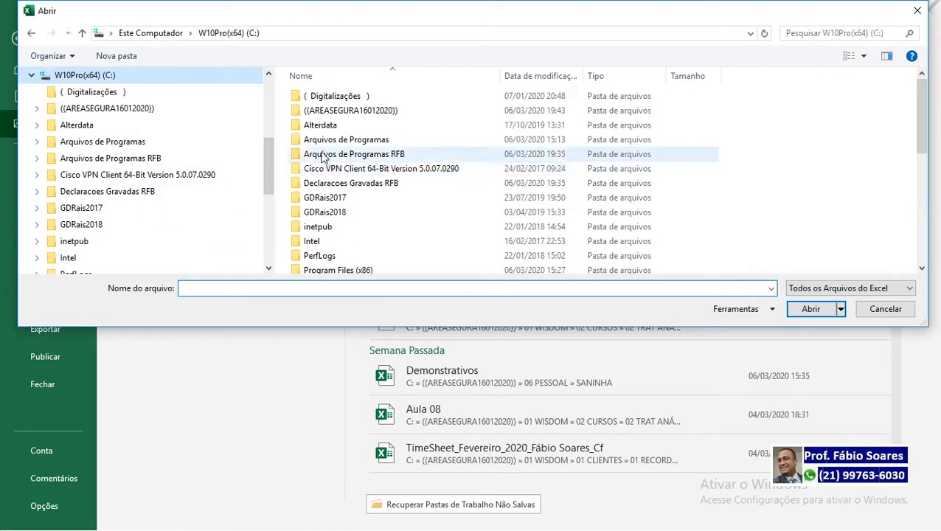
{"action": "double_click", "coordinate": [353, 112]}
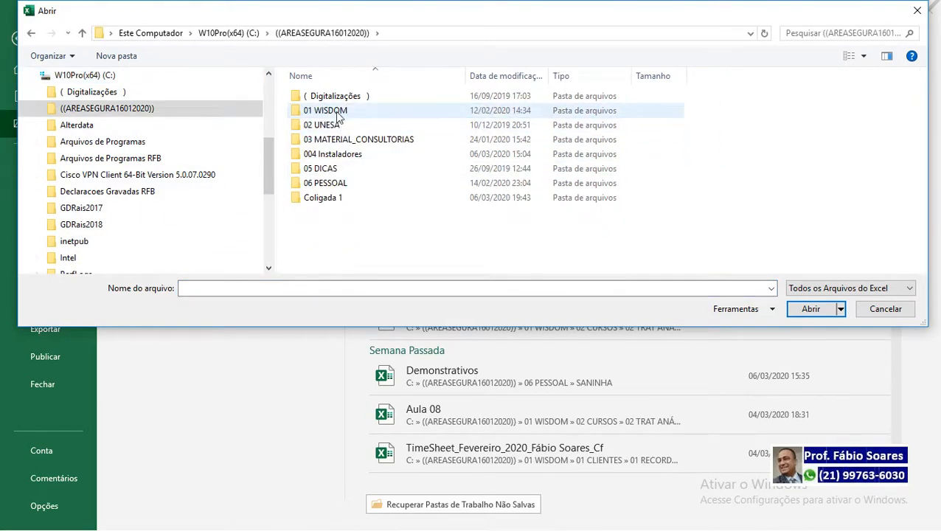
{"action": "double_click", "coordinate": [351, 112]}
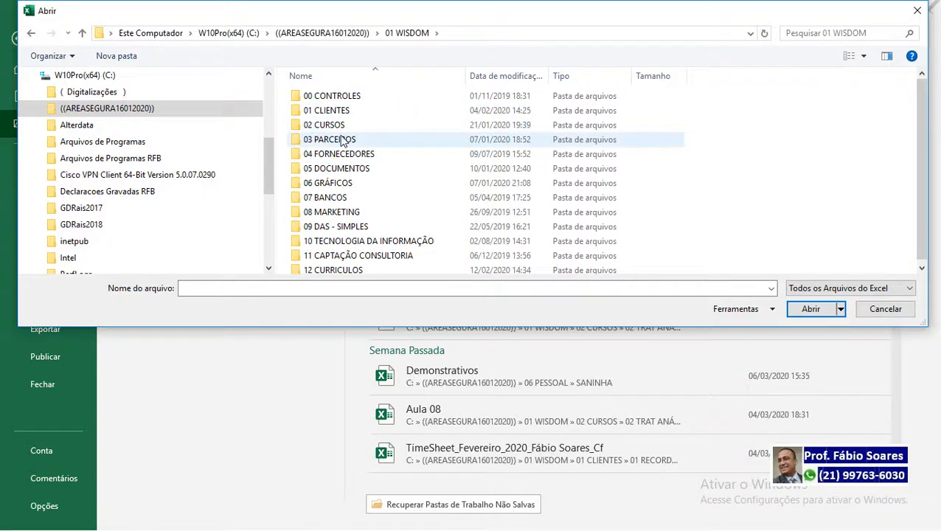
{"action": "double_click", "coordinate": [321, 125]}
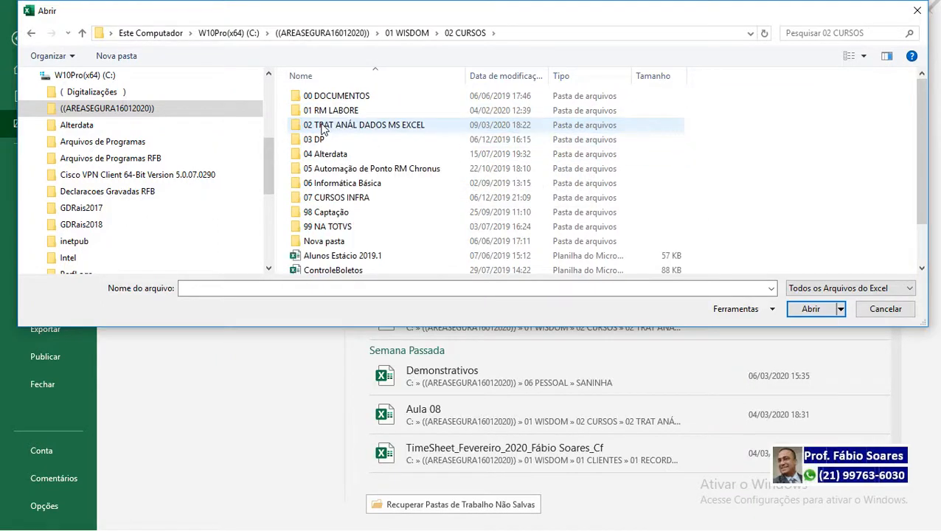
{"action": "double_click", "coordinate": [357, 126]}
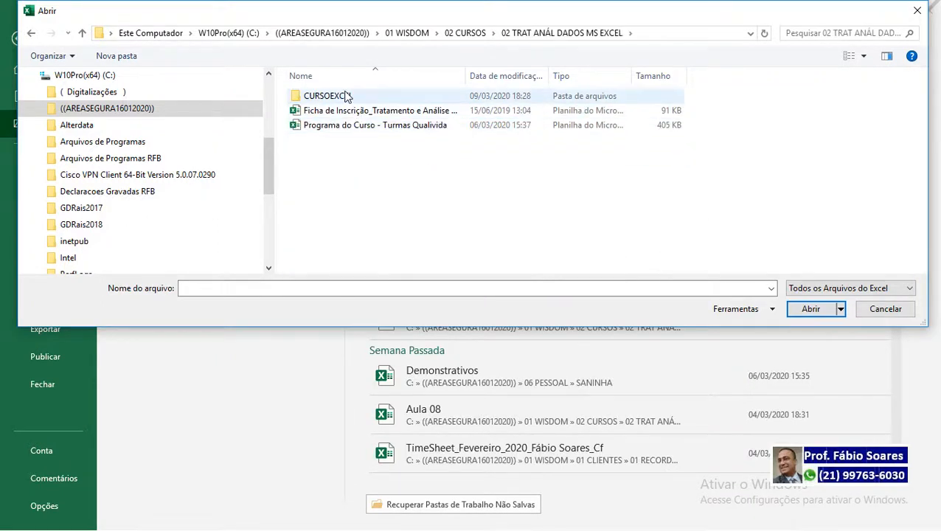
{"action": "double_click", "coordinate": [323, 96]}
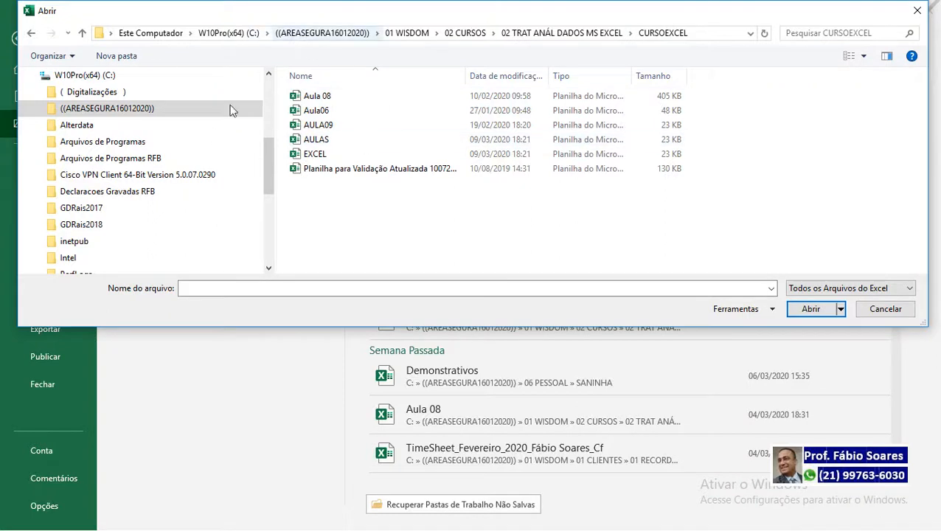
Step: List all file types (Todos os arquivos) in the folder and open the text file DADOS_1 in the text import wizard
{"action": "left_click", "coordinate": [334, 286]}
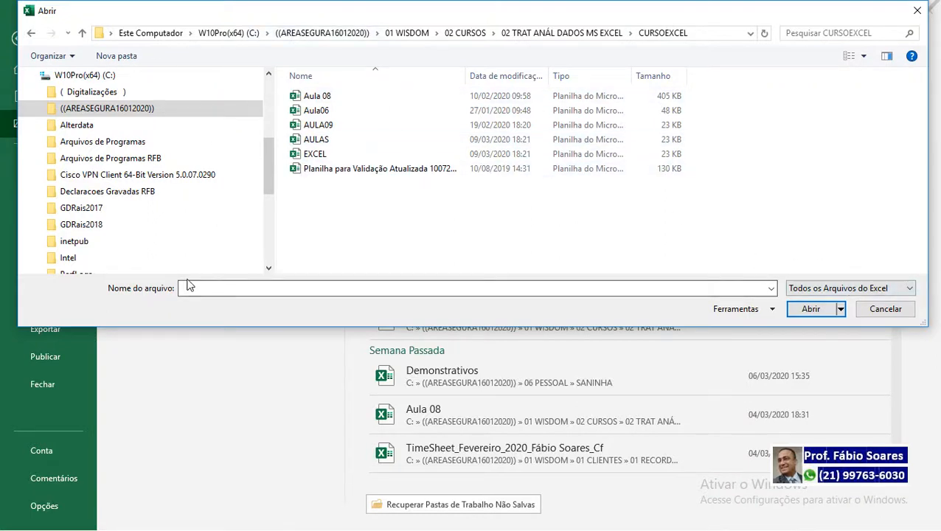
{"action": "left_click", "coordinate": [912, 289]}
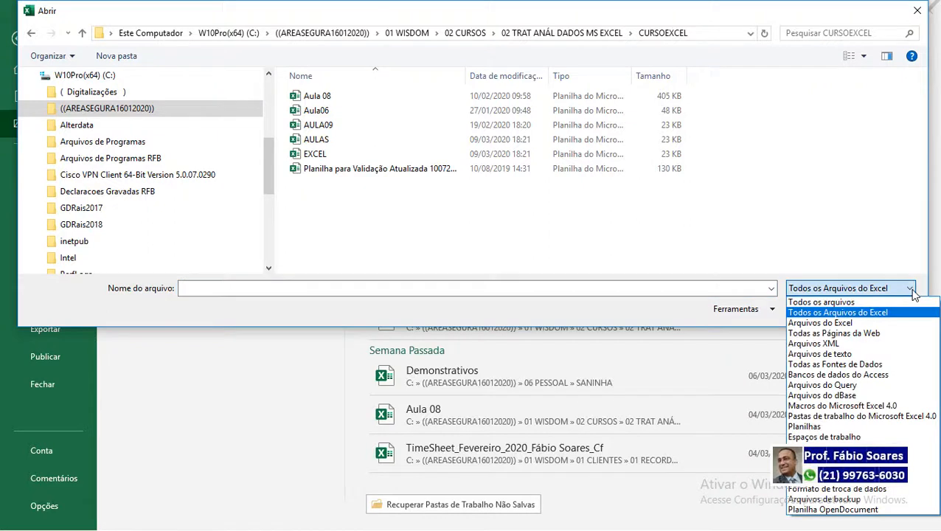
{"action": "left_click", "coordinate": [826, 303]}
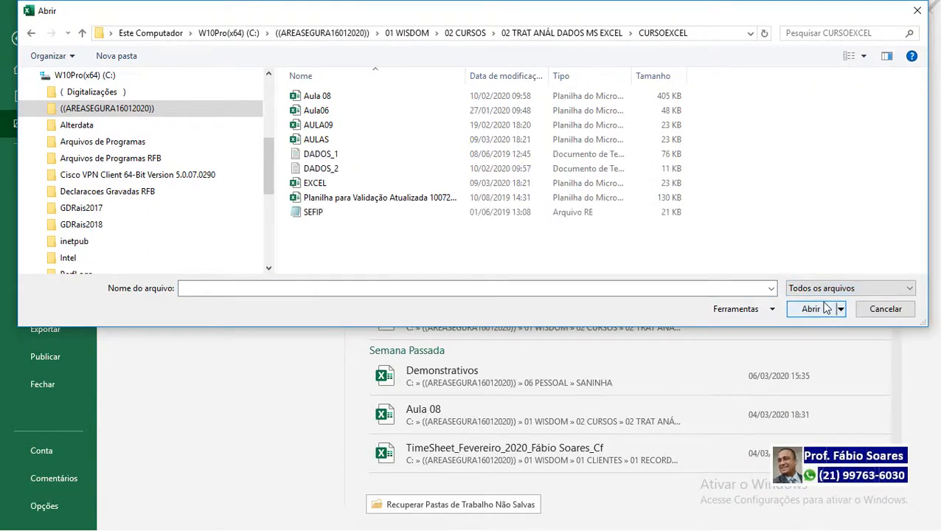
{"action": "left_click", "coordinate": [326, 157]}
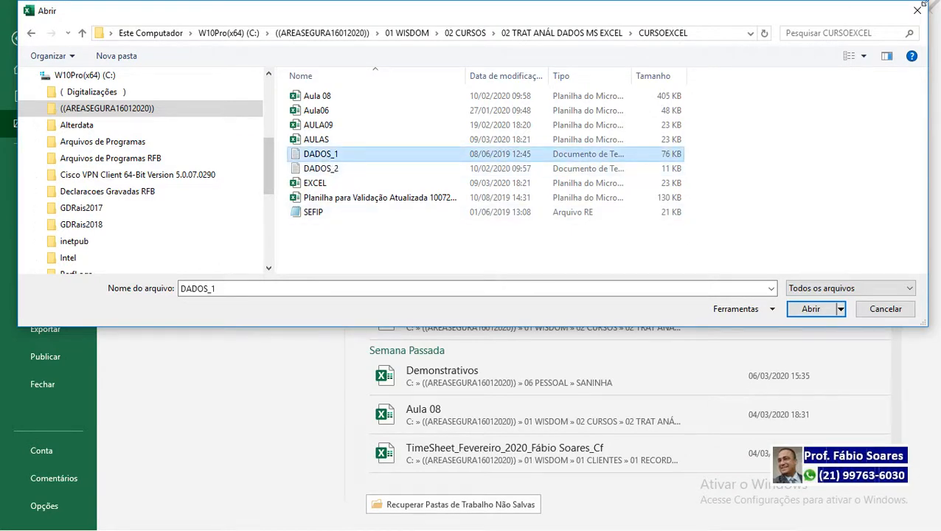
{"action": "left_click", "coordinate": [809, 312]}
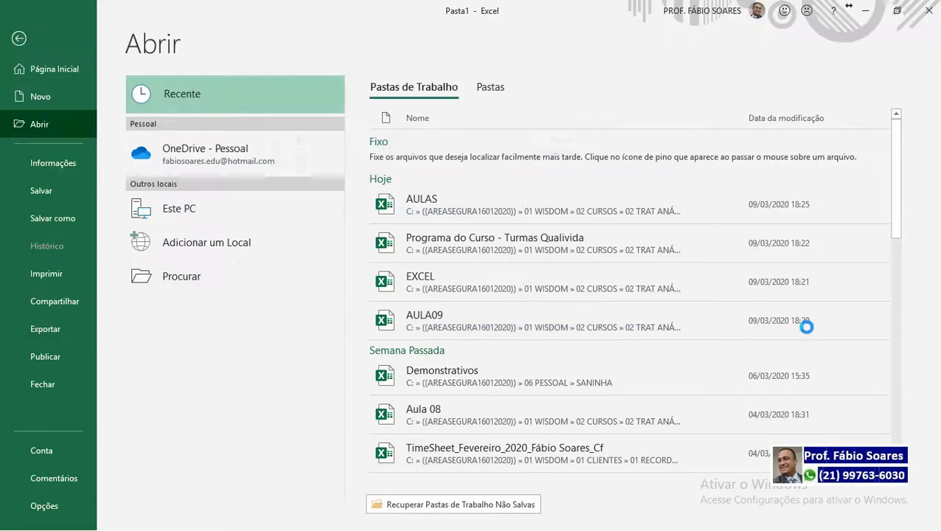
{"action": "left_click_drag", "start_coordinate": [466, 143], "coordinate": [291, 99]}
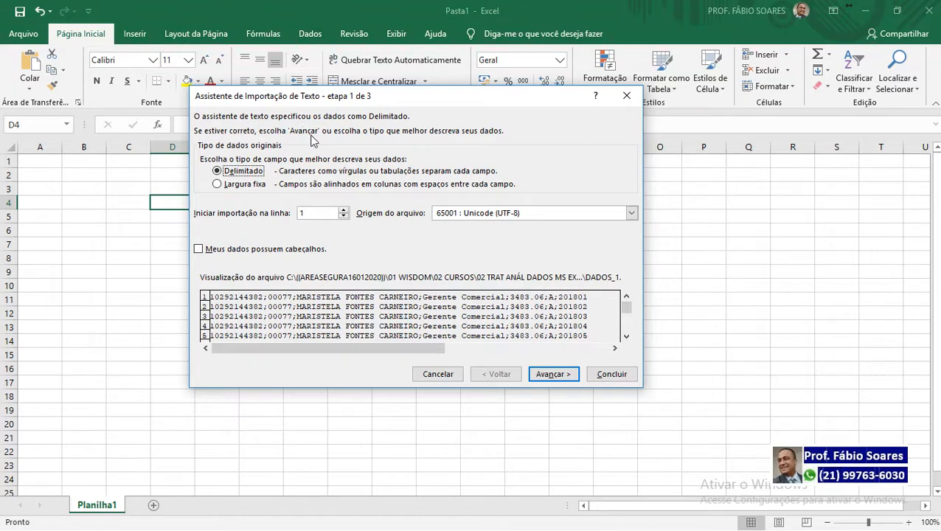
Step: Try the Largura fixa data type, placing four column breaks in the data preview, and return to the wizard's first stage
{"action": "left_click", "coordinate": [239, 183]}
{"action": "left_click", "coordinate": [249, 172]}
{"action": "left_click", "coordinate": [242, 184]}
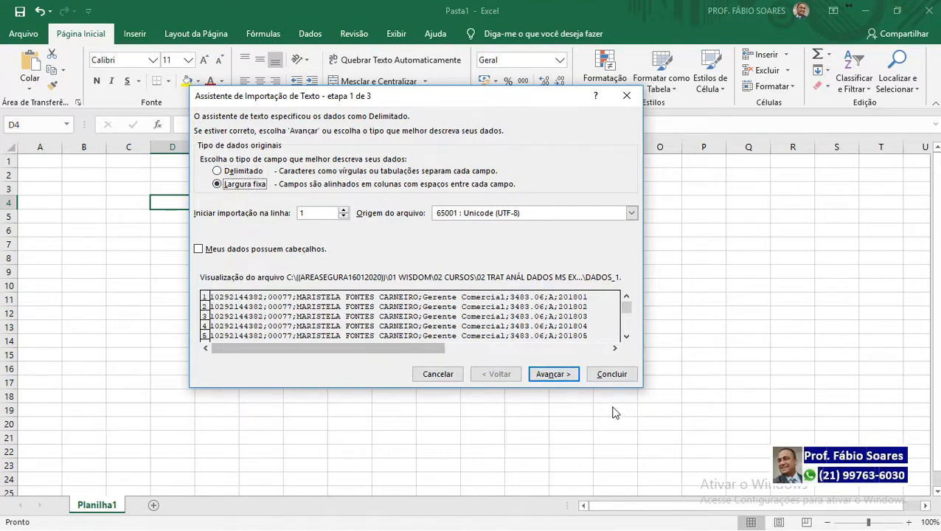
{"action": "left_click", "coordinate": [553, 374]}
{"action": "left_click", "coordinate": [370, 312]}
{"action": "left_click", "coordinate": [439, 314]}
{"action": "left_click", "coordinate": [501, 315]}
{"action": "left_click", "coordinate": [568, 316]}
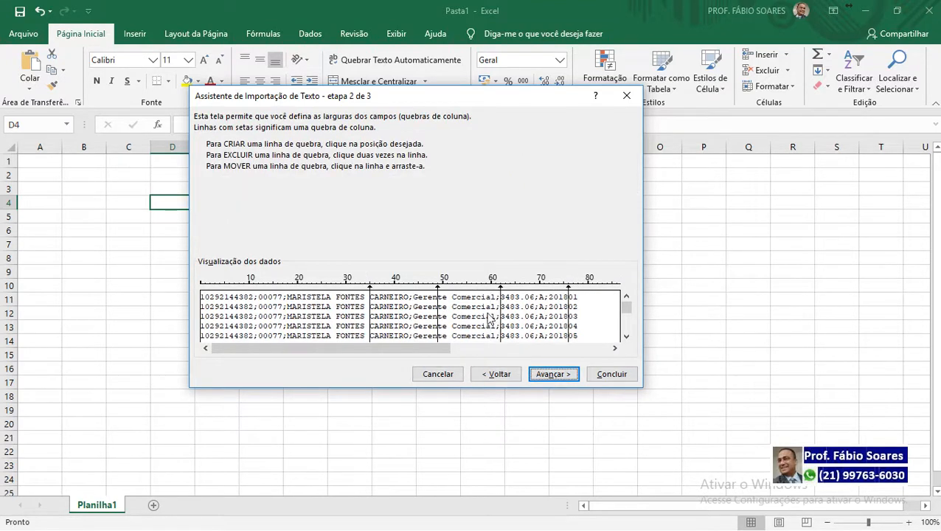
{"action": "left_click", "coordinate": [498, 373]}
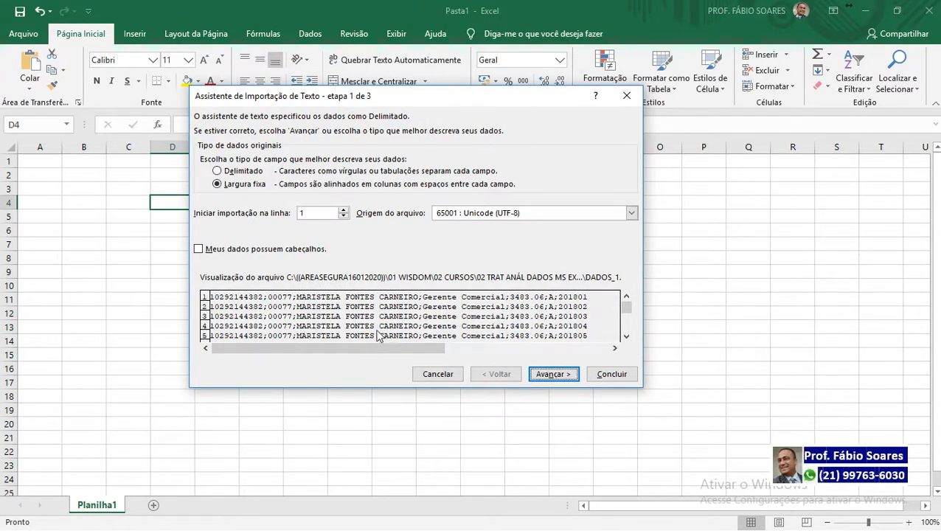
Step: Choose the Delimitado data type and split the fields by Ponto e vírgula only, with Tabulação cleared
{"action": "left_click", "coordinate": [228, 173]}
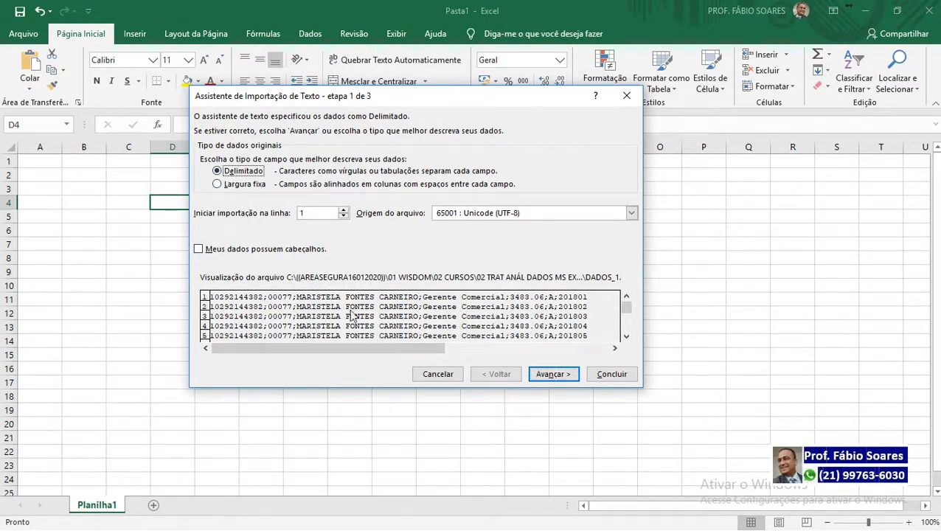
{"action": "left_click", "coordinate": [553, 375]}
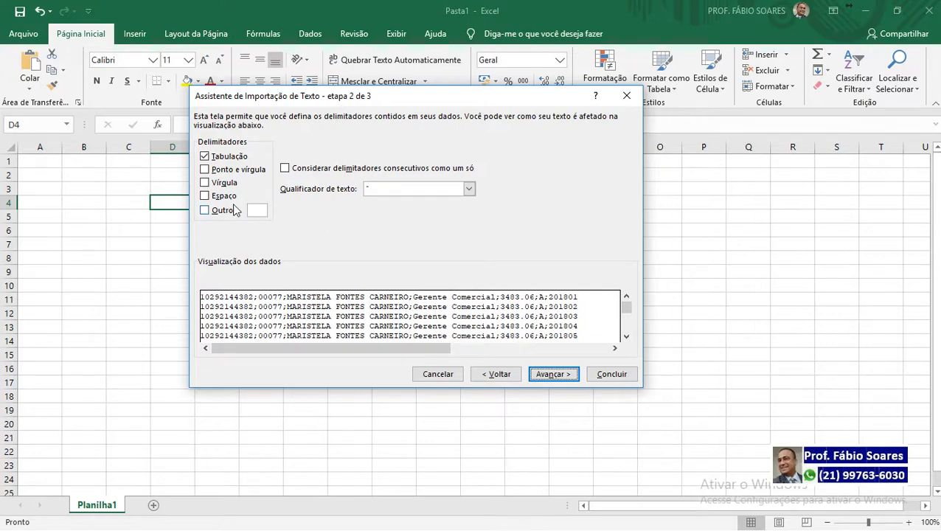
{"action": "left_click", "coordinate": [226, 171]}
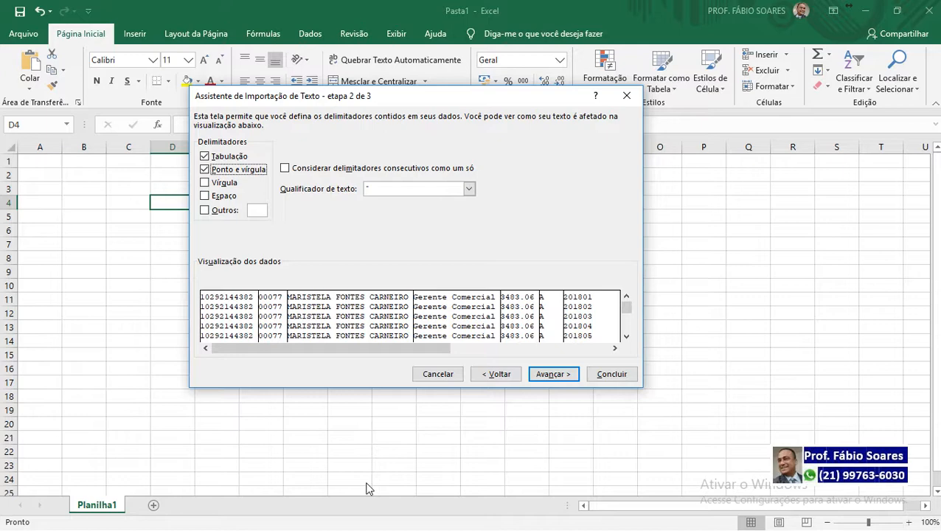
{"action": "left_click", "coordinate": [549, 379]}
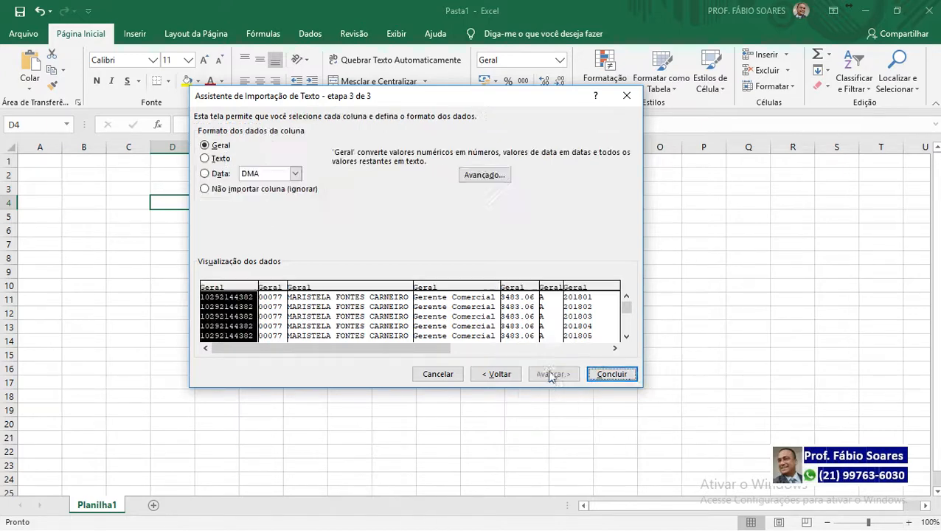
{"action": "left_click", "coordinate": [499, 375]}
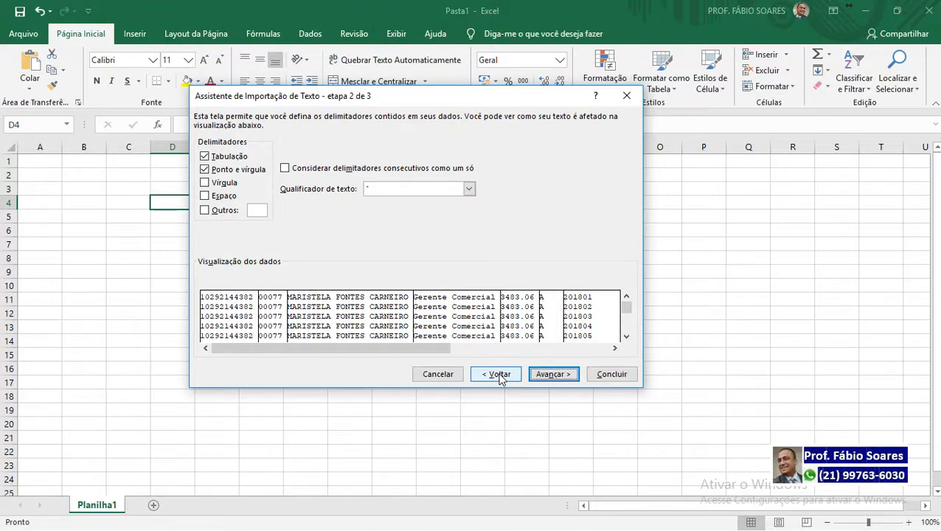
{"action": "left_click", "coordinate": [499, 375]}
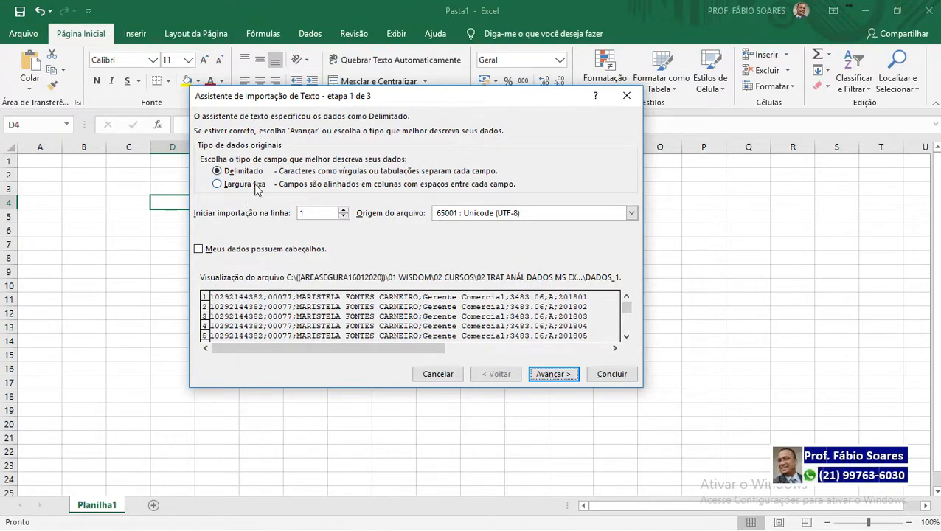
{"action": "left_click", "coordinate": [562, 376]}
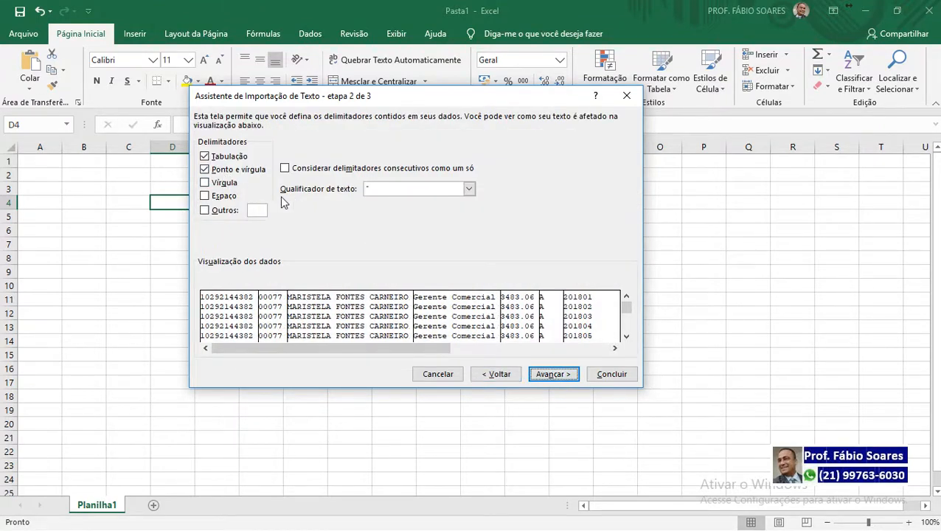
{"action": "left_click", "coordinate": [230, 162]}
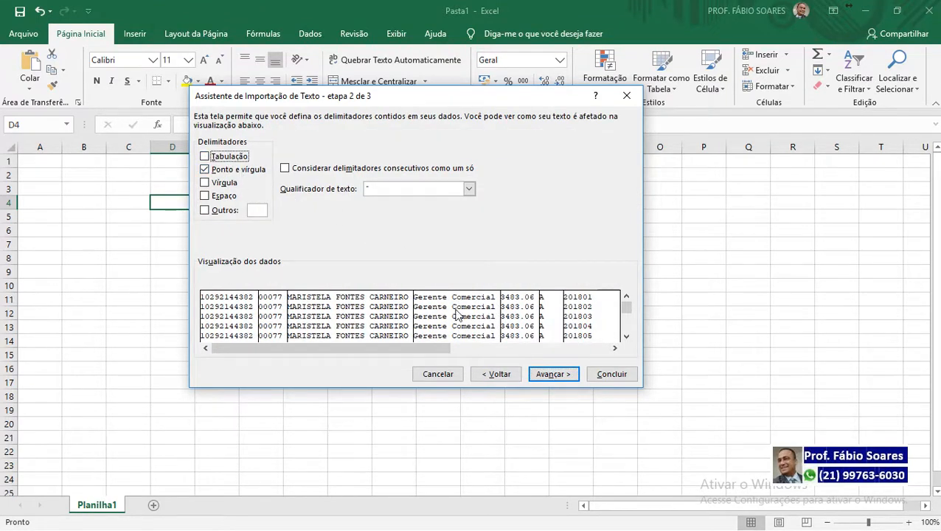
{"action": "left_click", "coordinate": [551, 374]}
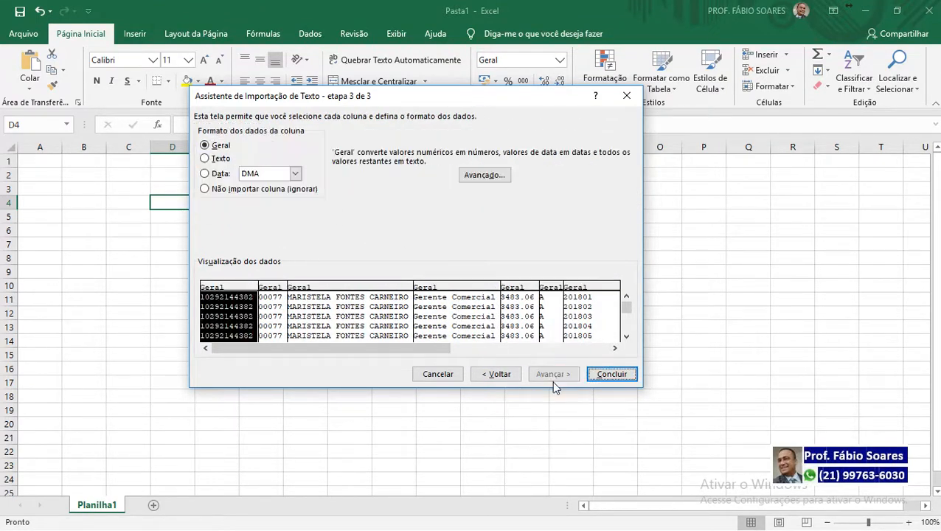
Step: Set the first column's data format to Texto and finish importing DADOS_1
{"action": "left_click", "coordinate": [333, 302]}
{"action": "left_click", "coordinate": [450, 299]}
{"action": "left_click", "coordinate": [528, 313]}
{"action": "left_click", "coordinate": [597, 319]}
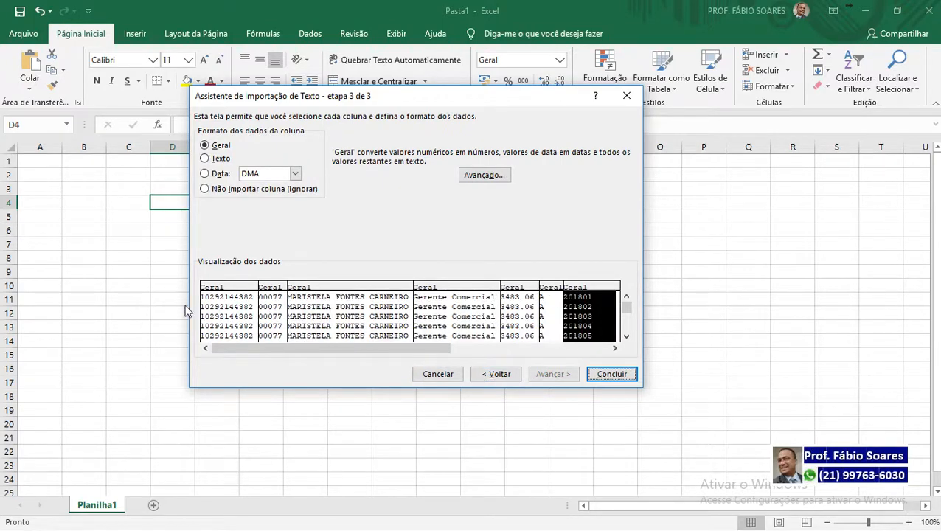
{"action": "left_click", "coordinate": [228, 306]}
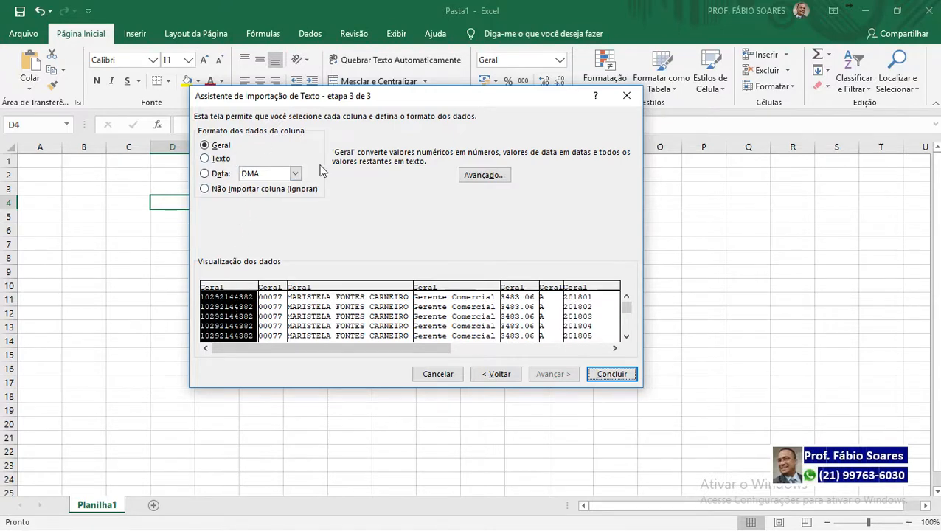
{"action": "left_click", "coordinate": [221, 158]}
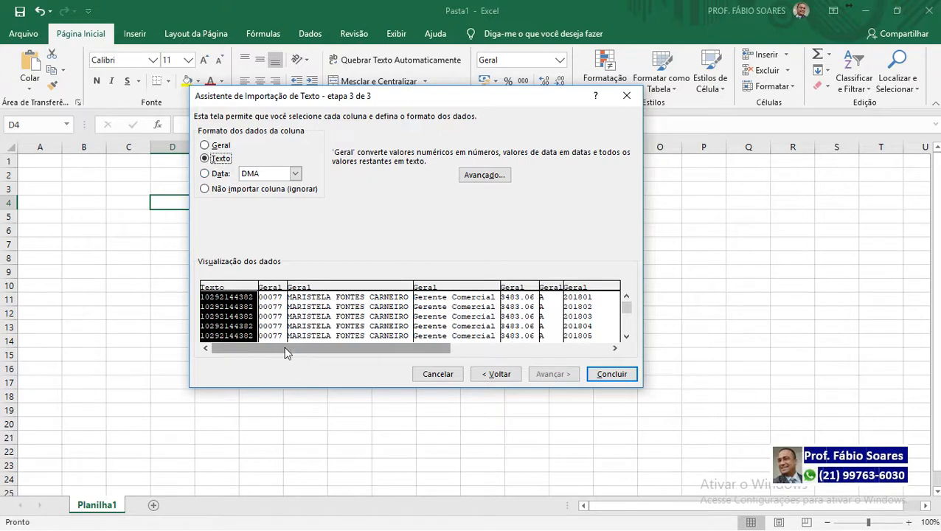
{"action": "left_click", "coordinate": [270, 309]}
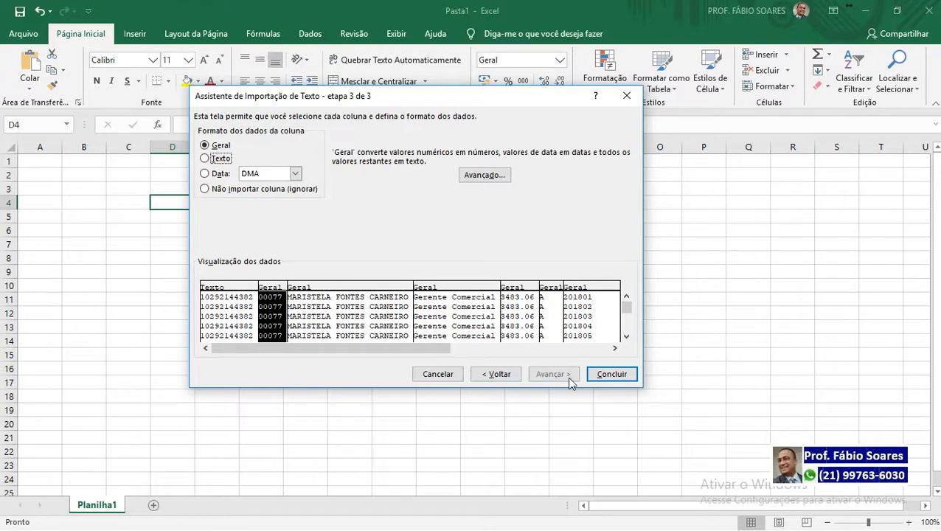
{"action": "left_click", "coordinate": [612, 375]}
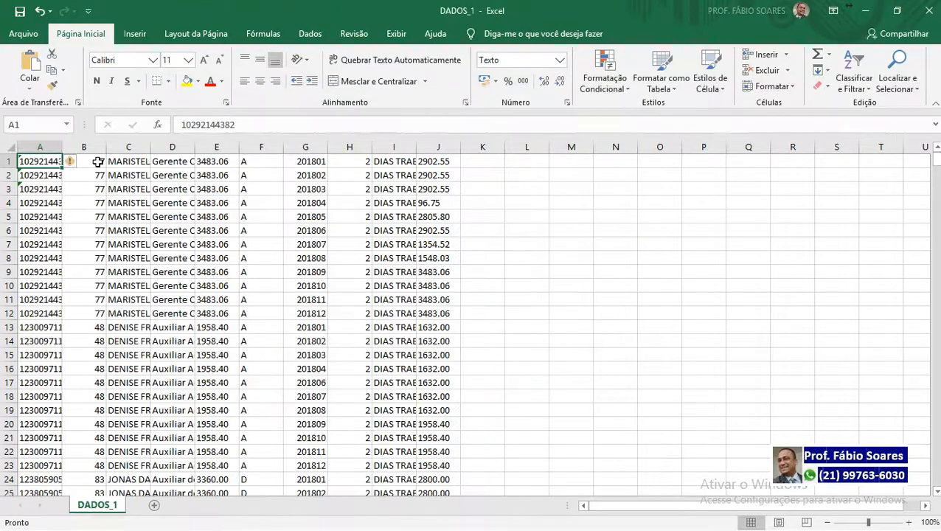
Step: Check cell B1 of the imported data, close DADOS_1 and select cell A1 in the blank workbook
{"action": "left_click", "coordinate": [85, 161]}
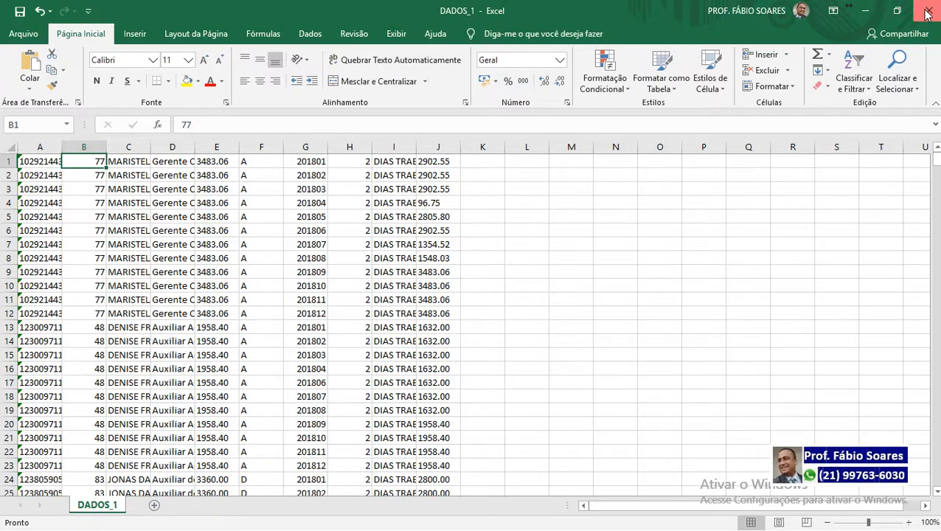
{"action": "left_click", "coordinate": [24, 34]}
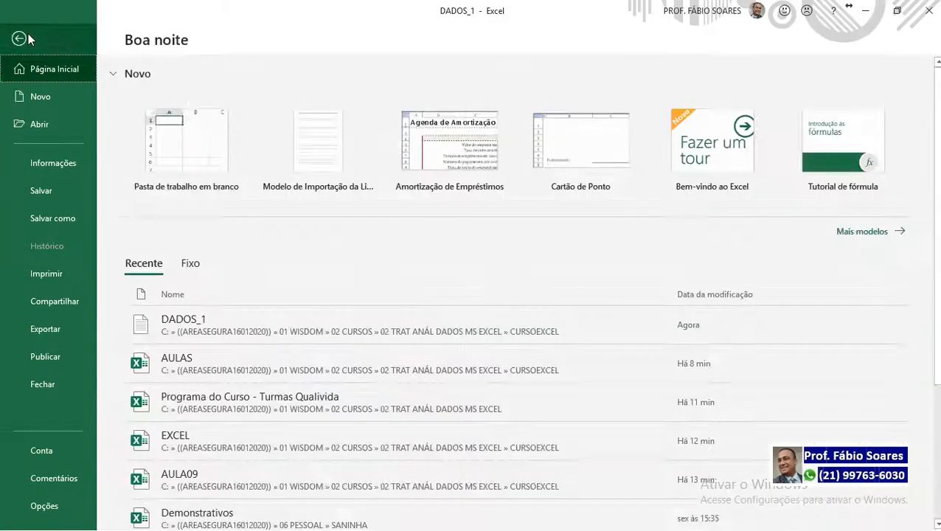
{"action": "left_click", "coordinate": [73, 385]}
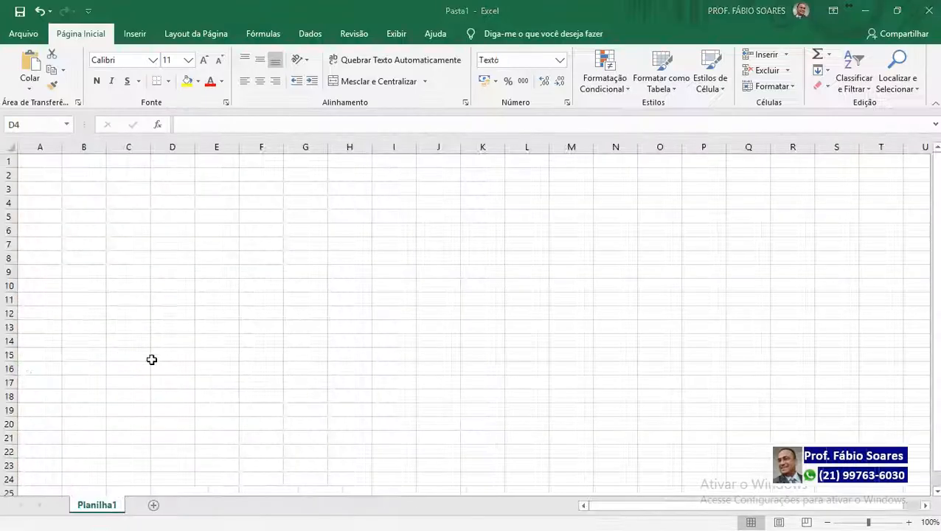
{"action": "left_click", "coordinate": [30, 159]}
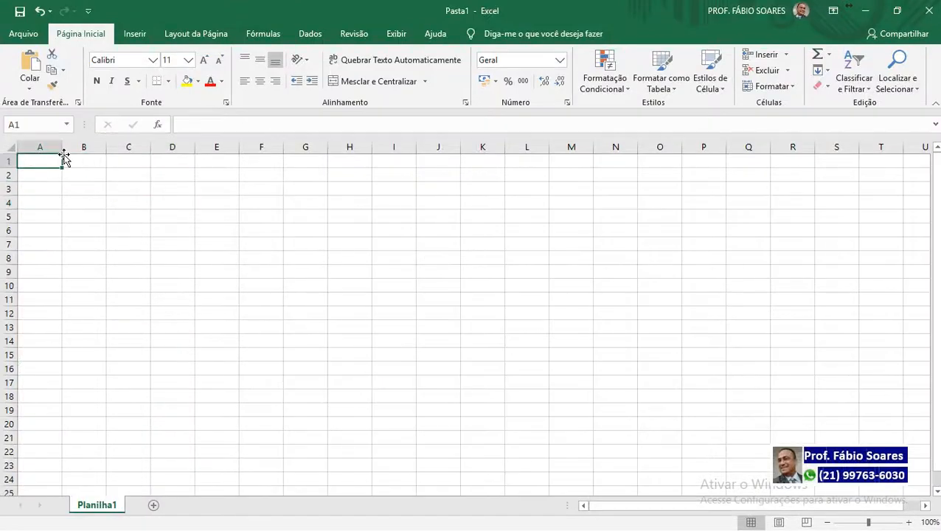
Step: Browse to the CURSOEXCEL folder and open the text file DADOS_1 in the import wizard again
{"action": "left_click", "coordinate": [18, 32]}
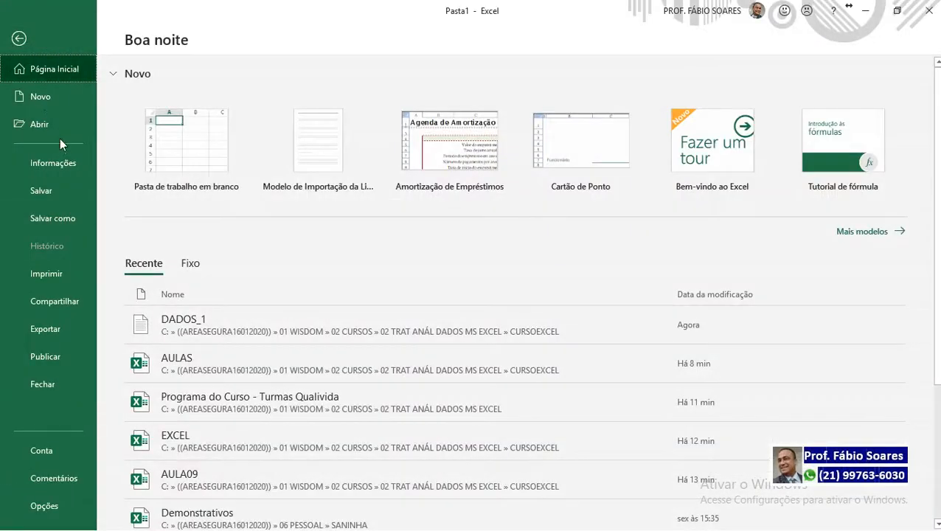
{"action": "left_click", "coordinate": [58, 119]}
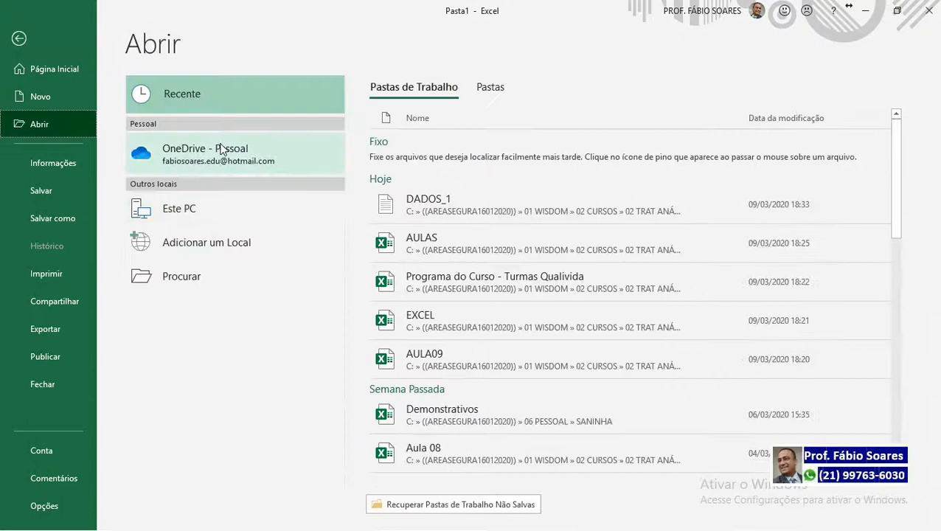
{"action": "left_click", "coordinate": [188, 287]}
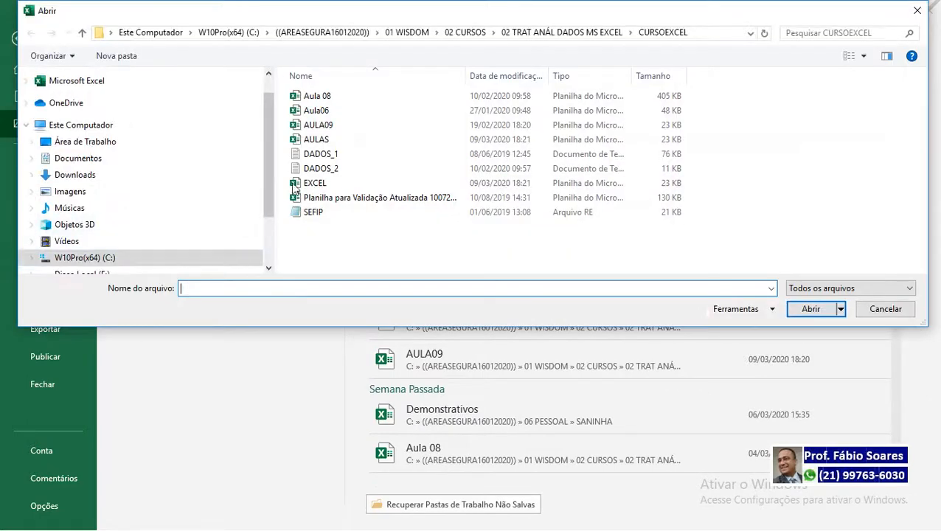
{"action": "left_click", "coordinate": [317, 153]}
{"action": "double_click", "coordinate": [317, 153]}
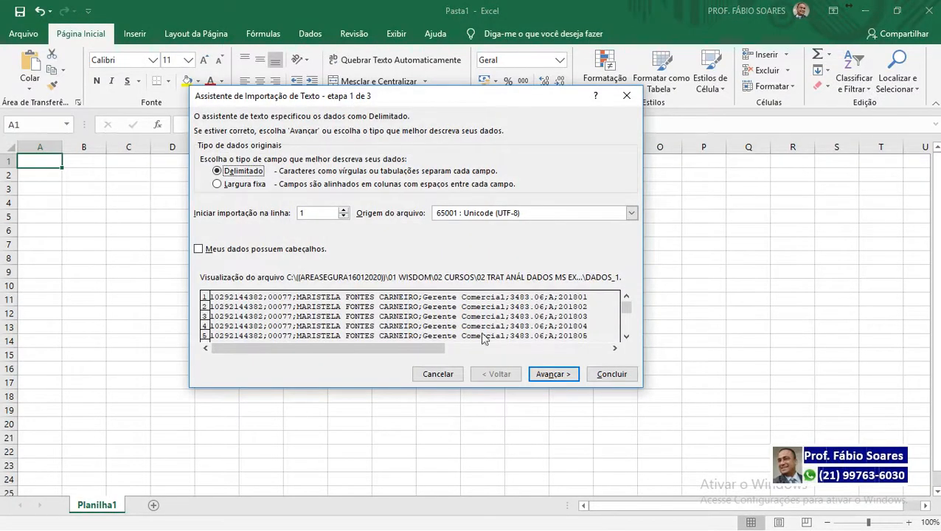
Step: Keep the file as Delimitado and use Ponto e vírgula as the only delimiter, with Tabulação cleared
{"action": "left_click", "coordinate": [559, 379]}
{"action": "left_click", "coordinate": [232, 169]}
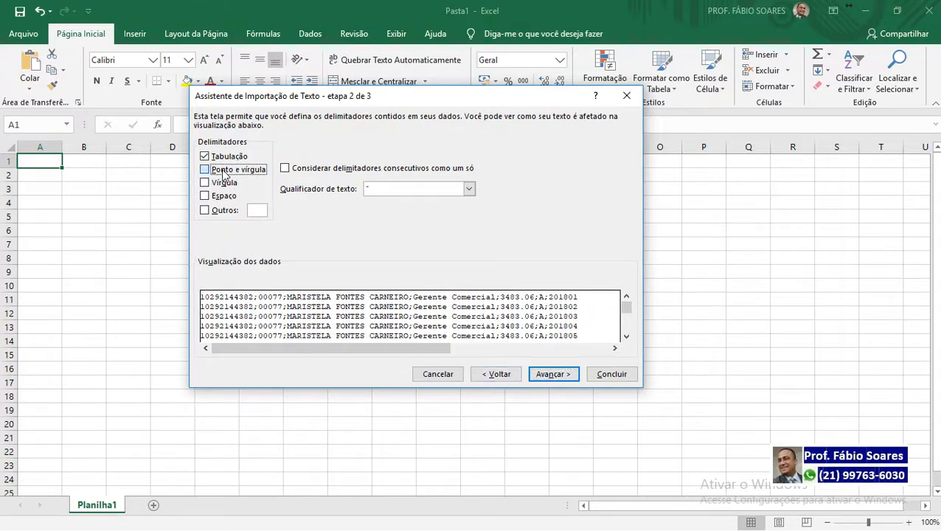
{"action": "left_click", "coordinate": [217, 157]}
{"action": "left_click", "coordinate": [553, 374]}
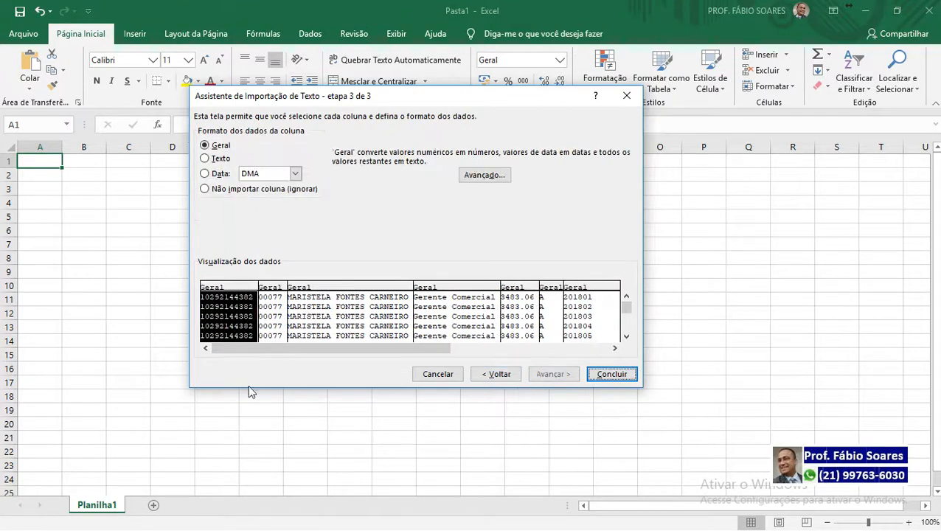
Step: Set the data format of the first, second and seventh (201801) columns to Texto
{"action": "left_click", "coordinate": [215, 158]}
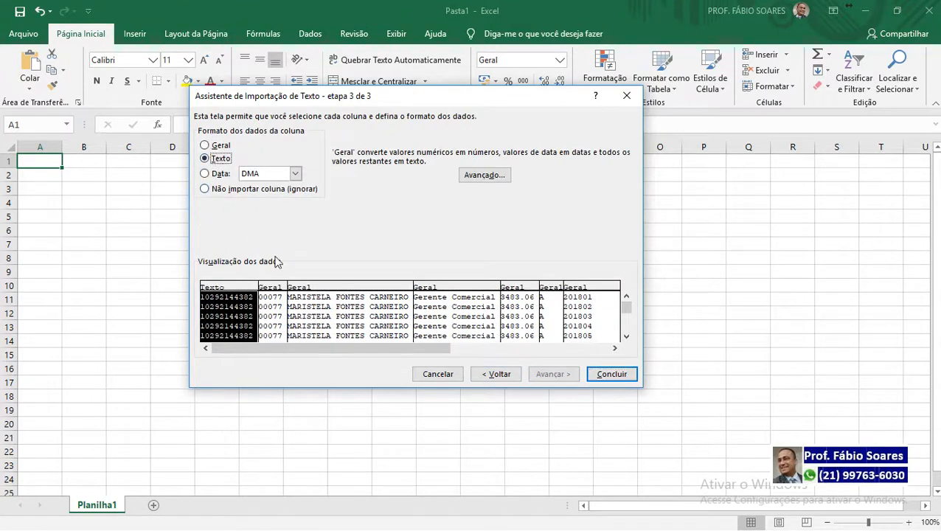
{"action": "left_click", "coordinate": [284, 298]}
{"action": "left_click", "coordinate": [220, 162]}
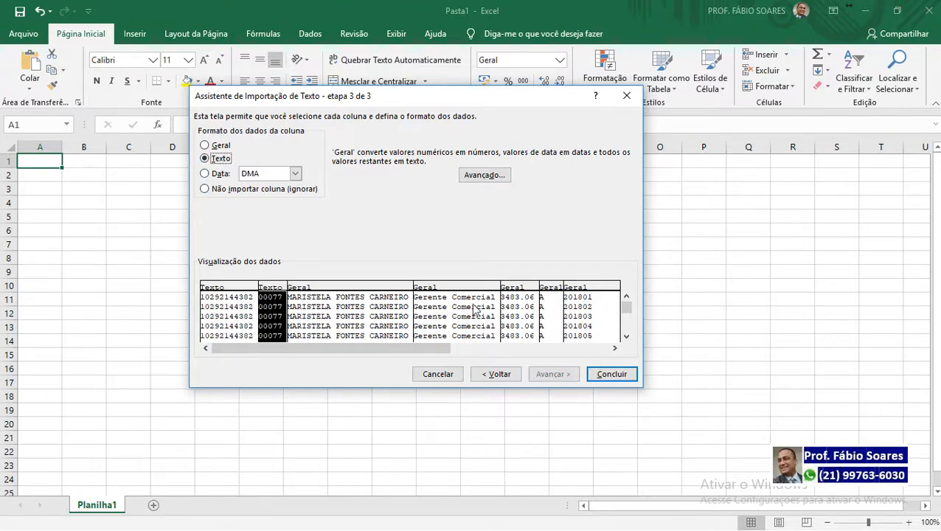
{"action": "left_click", "coordinate": [516, 304]}
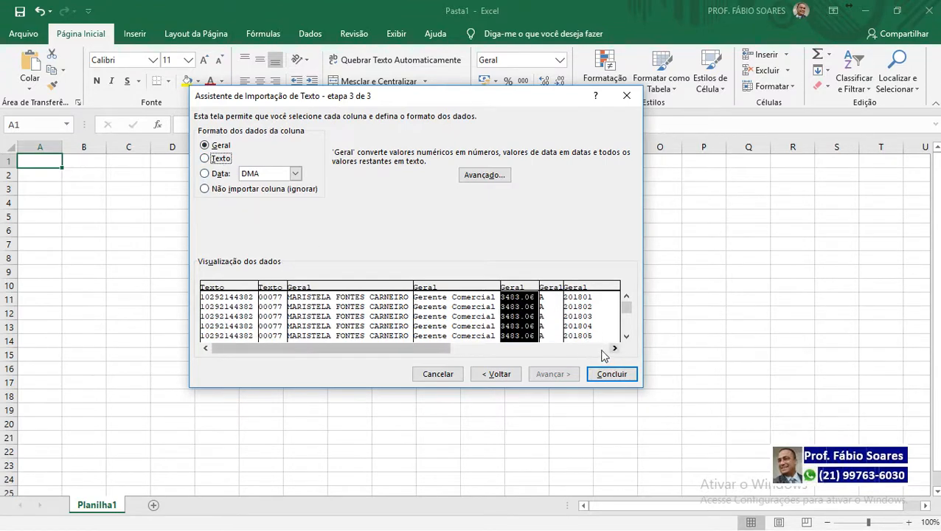
{"action": "left_click", "coordinate": [585, 332]}
{"action": "left_click", "coordinate": [220, 159]}
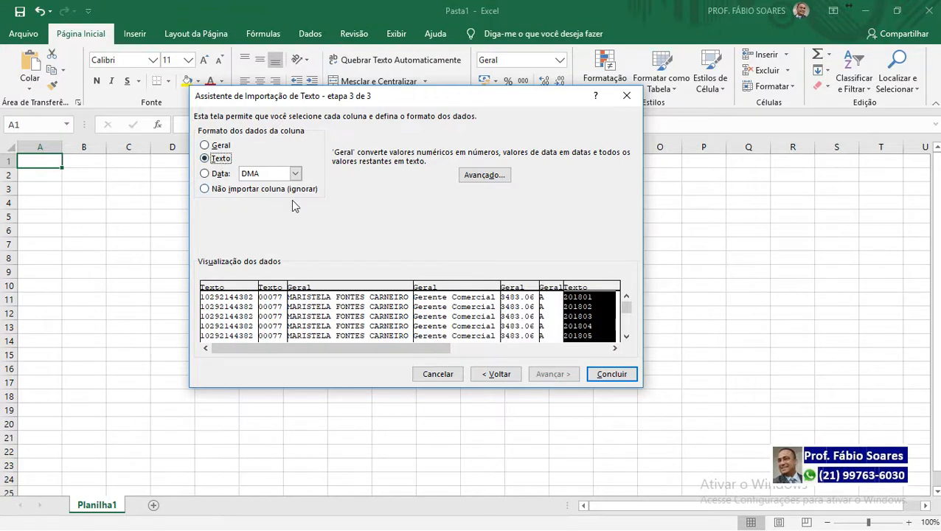
Step: Try the Data format DMA on the seventh column, view the available date orders and restore its Texto format
{"action": "left_click", "coordinate": [554, 349]}
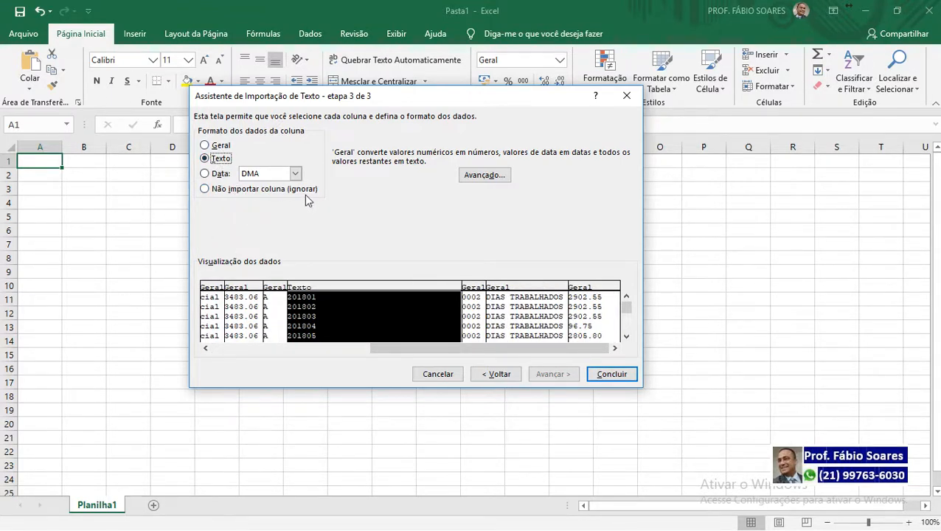
{"action": "left_click", "coordinate": [218, 174]}
{"action": "left_click", "coordinate": [295, 174]}
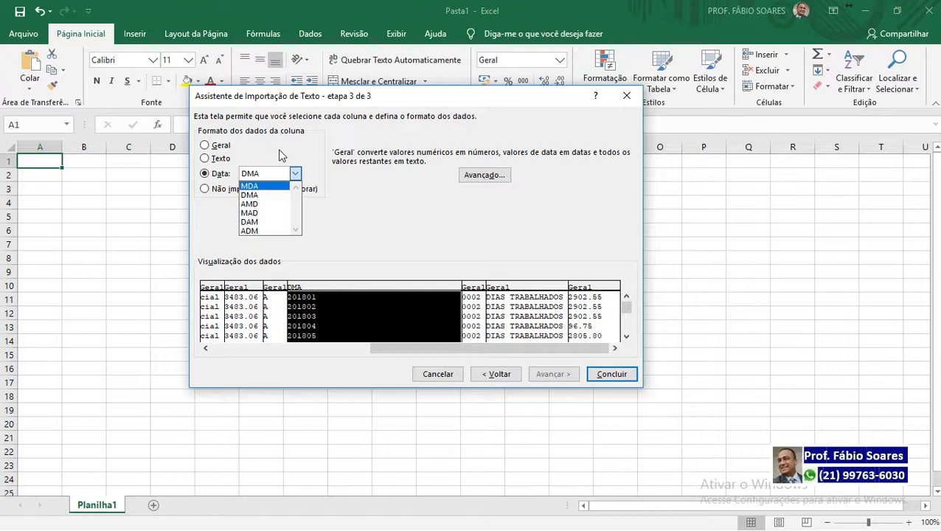
{"action": "left_click", "coordinate": [280, 155]}
{"action": "left_click", "coordinate": [219, 158]}
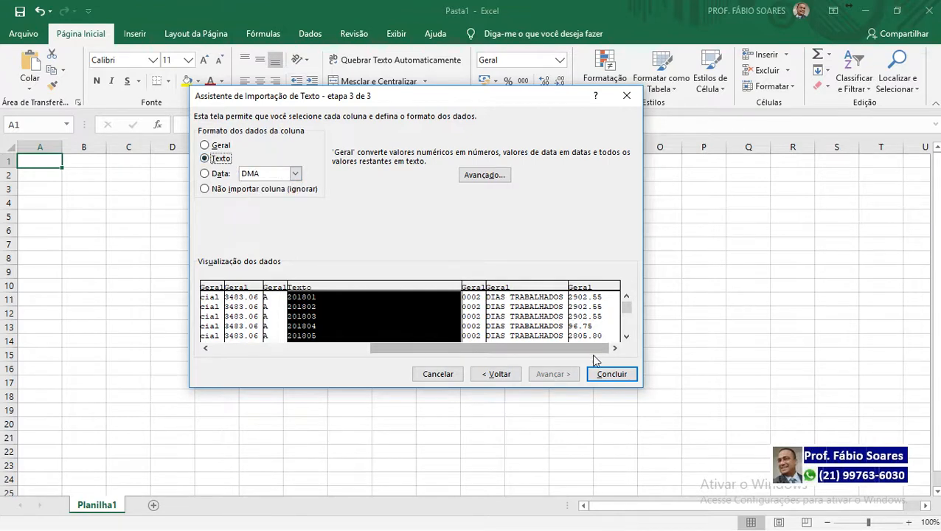
Step: Finish the import of DADOS_1 with the chosen column formats
{"action": "left_click", "coordinate": [612, 374]}
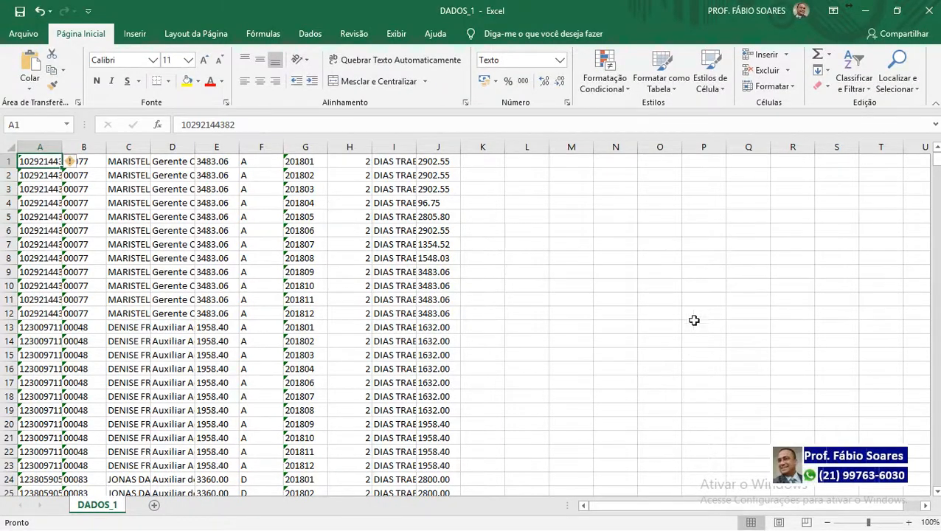
Step: Widen columns C and D by hand and collapse columns E and F on the DADOS_1 sheet
{"action": "left_click", "coordinate": [703, 271]}
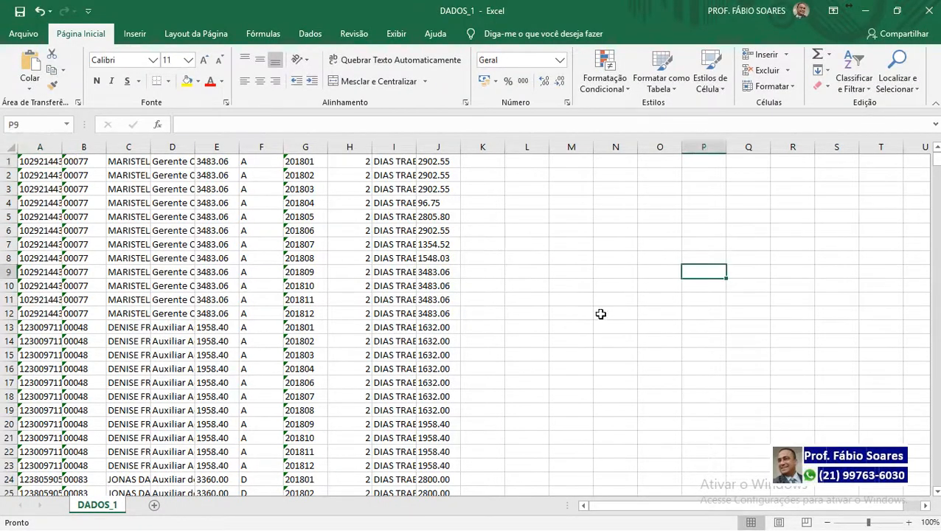
{"action": "left_click_drag", "start_coordinate": [150, 147], "coordinate": [407, 148]}
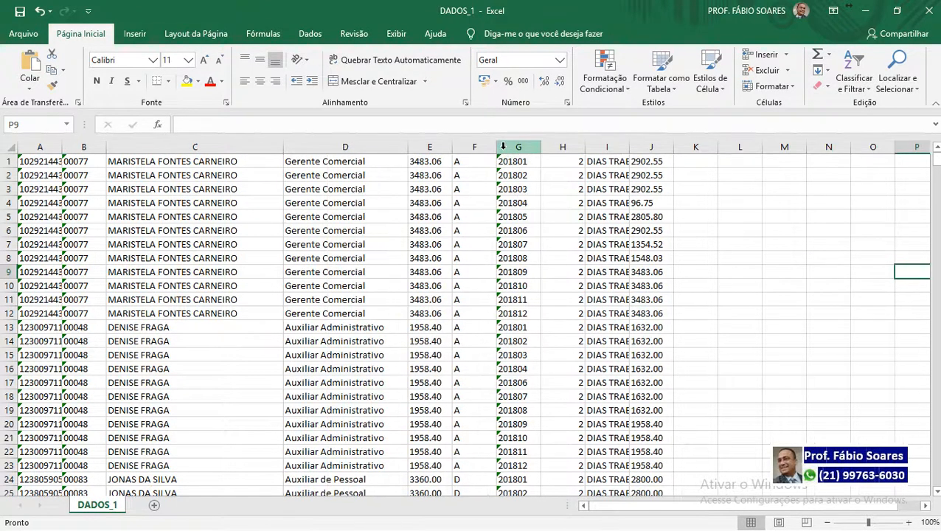
{"action": "left_click_drag", "start_coordinate": [496, 147], "coordinate": [403, 141]}
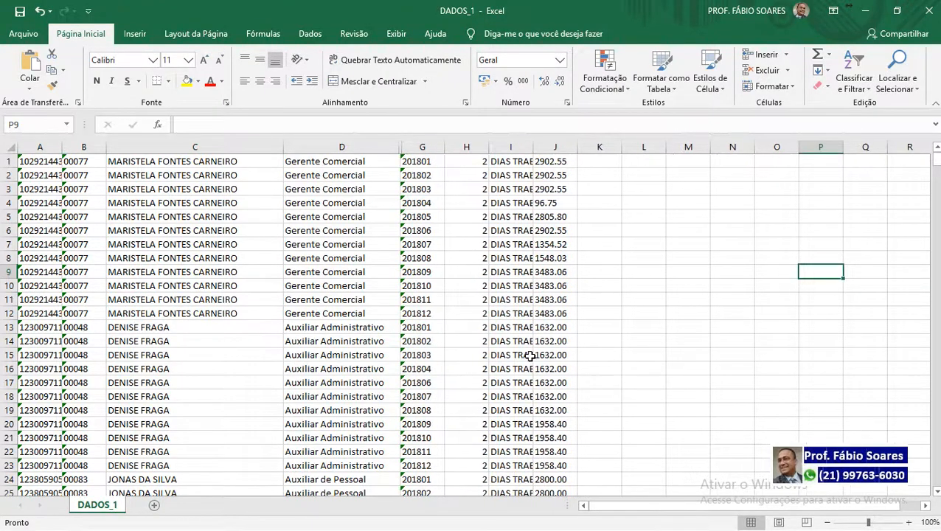
Step: Select the whole DADOS_1 sheet and autofit all column widths to their contents
{"action": "left_click", "coordinate": [9, 147]}
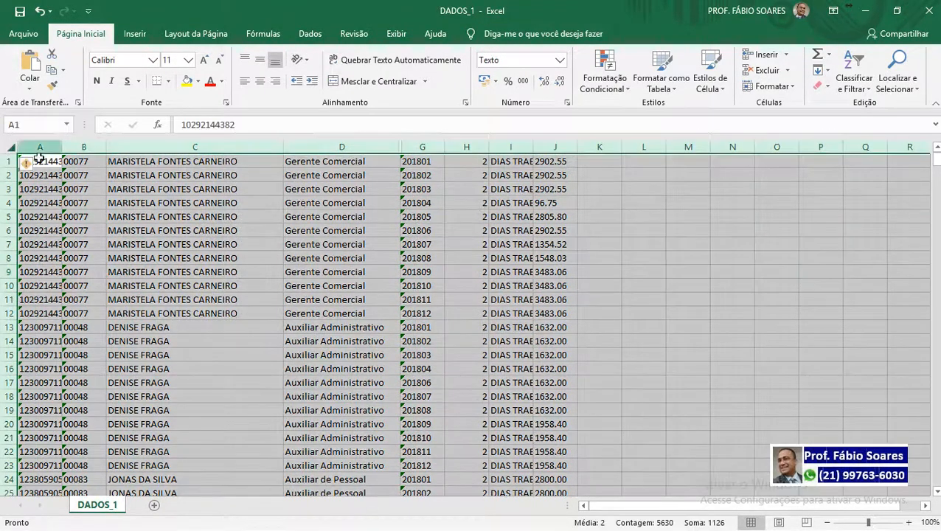
{"action": "left_click", "coordinate": [148, 258]}
{"action": "left_click", "coordinate": [86, 148]}
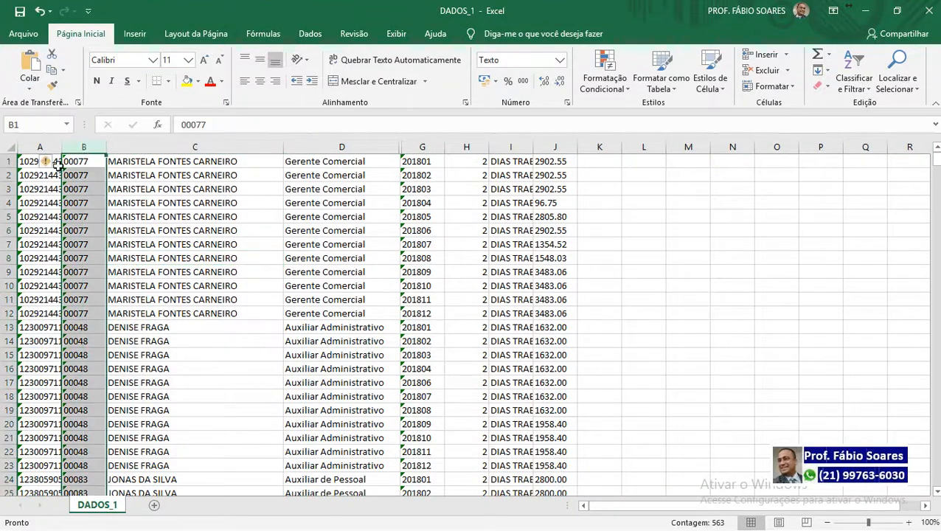
{"action": "left_click", "coordinate": [9, 188]}
{"action": "left_click", "coordinate": [11, 149]}
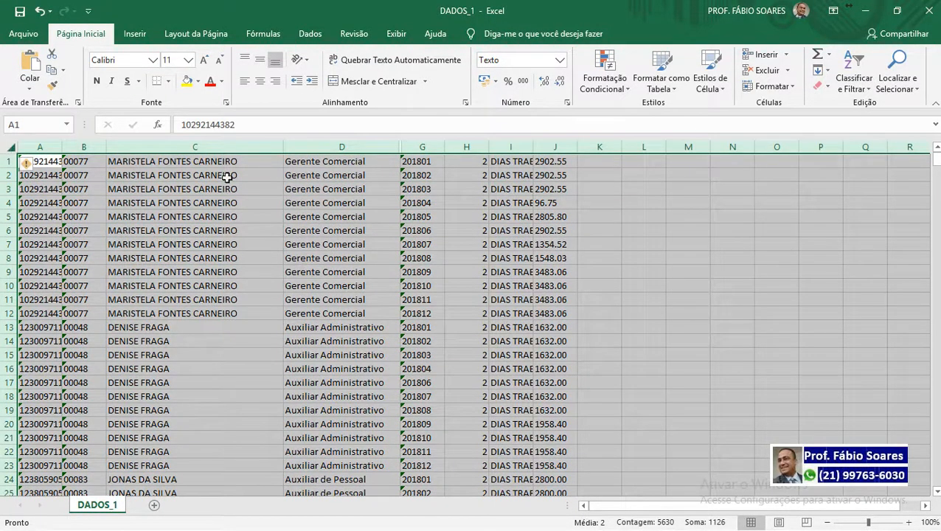
{"action": "double_click", "coordinate": [285, 142]}
{"action": "left_click_drag", "start_coordinate": [523, 188], "coordinate": [523, 203]}
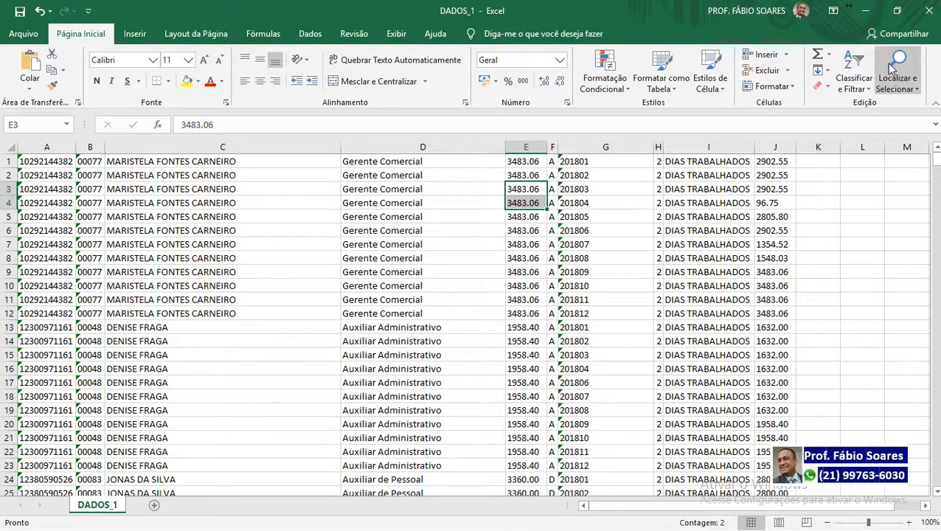
Step: Close the DADOS_1 file without saving the changes
{"action": "left_click", "coordinate": [28, 34]}
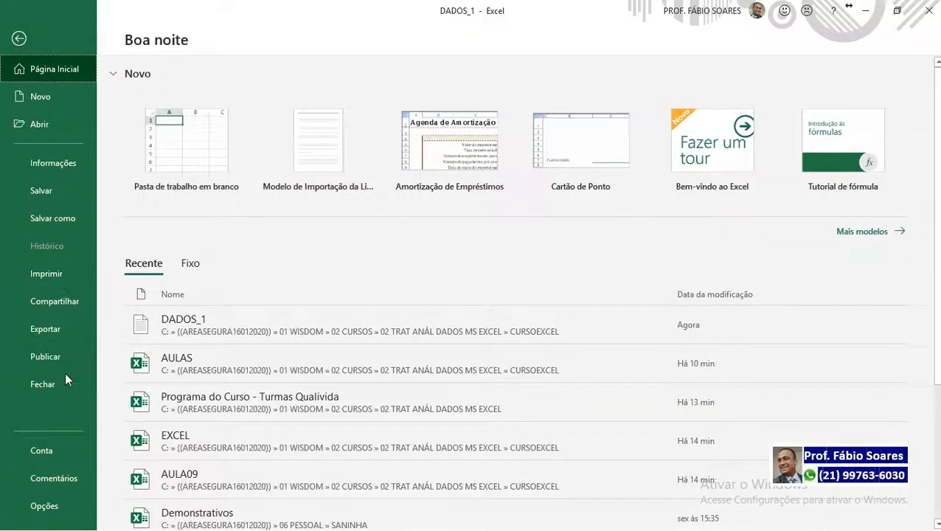
{"action": "left_click", "coordinate": [58, 388]}
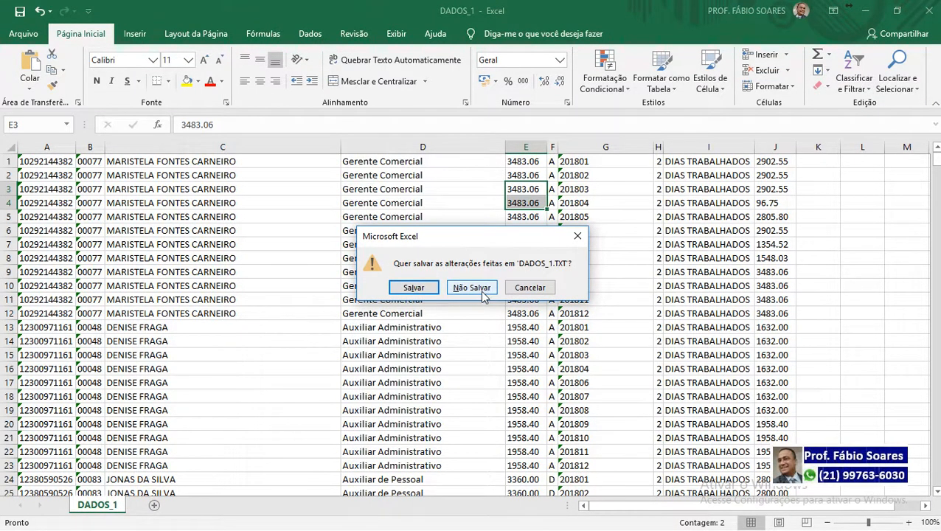
{"action": "left_click_drag", "start_coordinate": [449, 237], "coordinate": [422, 263]}
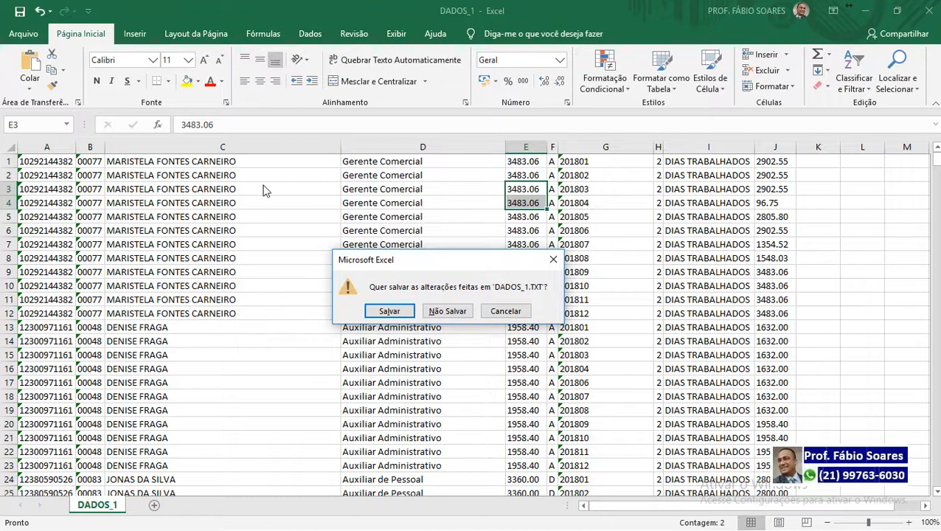
{"action": "left_click", "coordinate": [447, 312]}
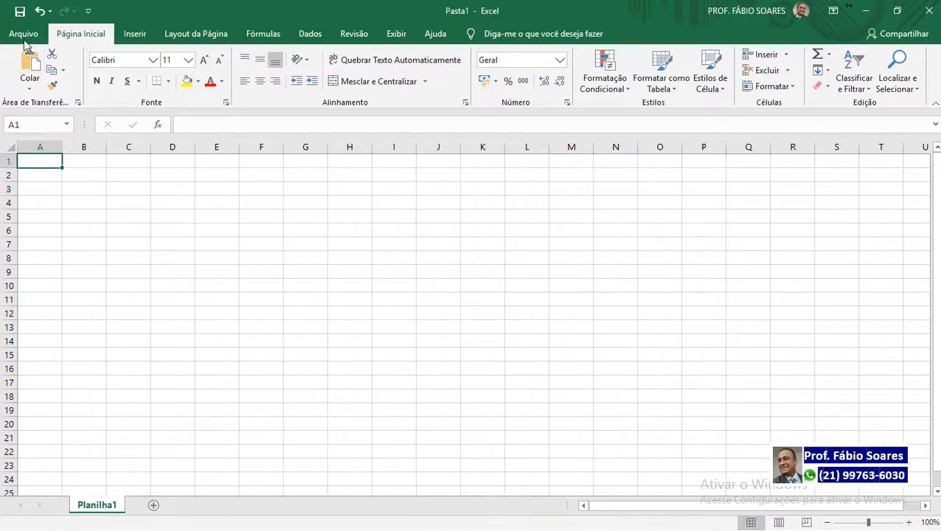
Step: Switch to File Explorer and open the CURSOEXCEL folder on drive C:, under ((AREASEGURA16012020)), 01 WISDOM, 02 CURSOS, 02 TRAT ANÁL DADOS MS EXCEL
{"action": "left_click", "coordinate": [206, 530]}
{"action": "left_click", "coordinate": [92, 241]}
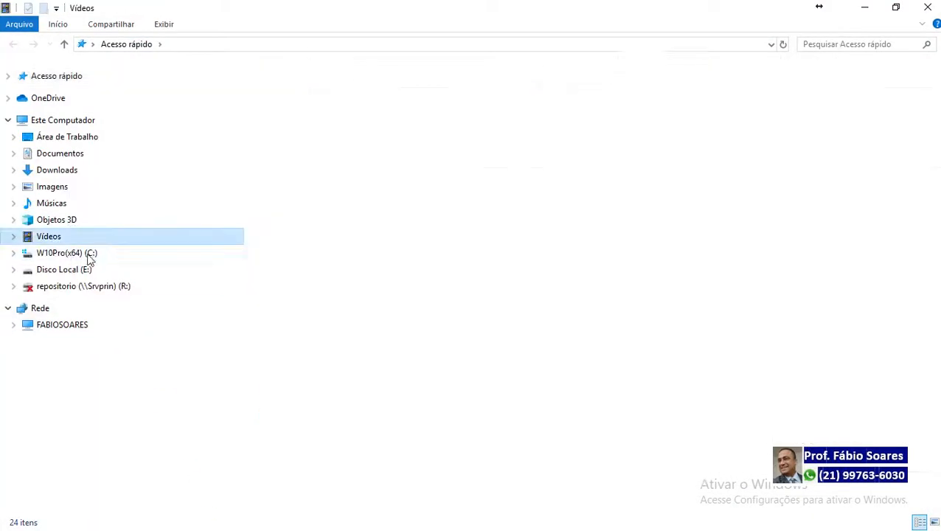
{"action": "left_click", "coordinate": [88, 255]}
{"action": "left_click", "coordinate": [313, 101]}
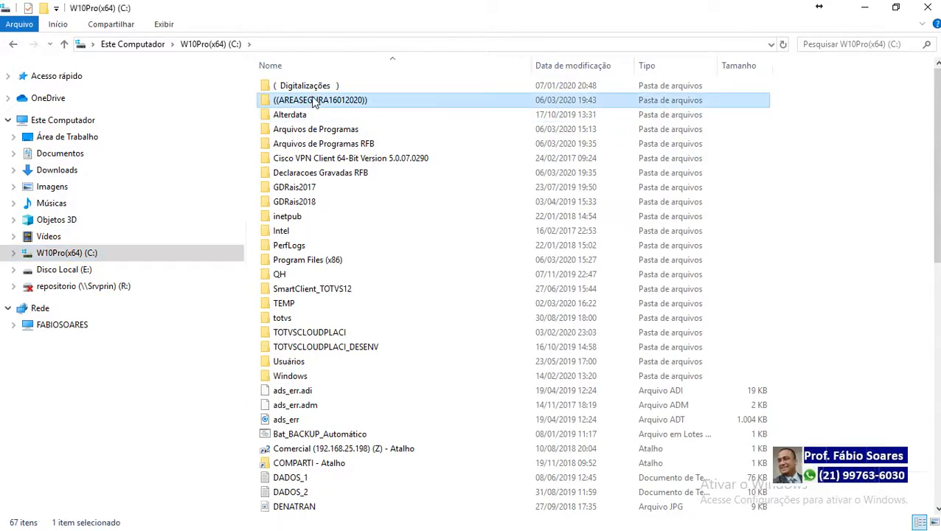
{"action": "double_click", "coordinate": [313, 101]}
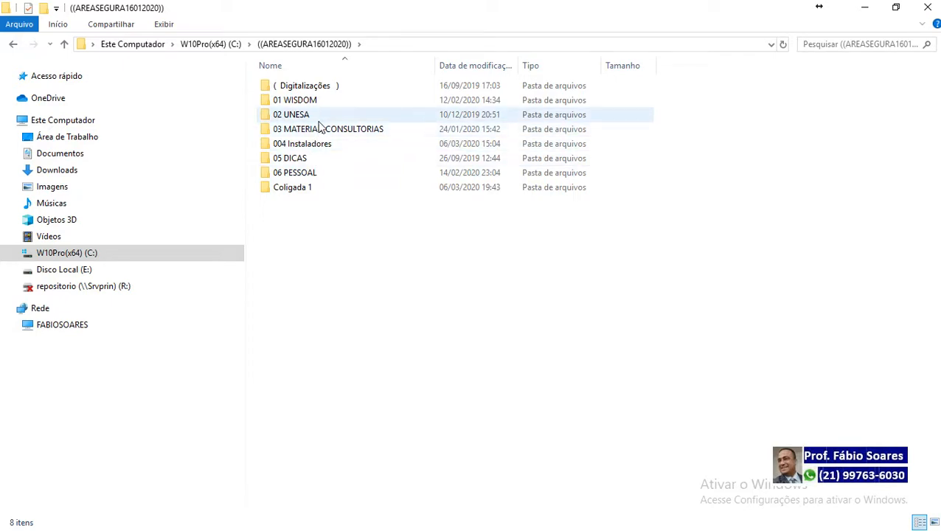
{"action": "double_click", "coordinate": [311, 98]}
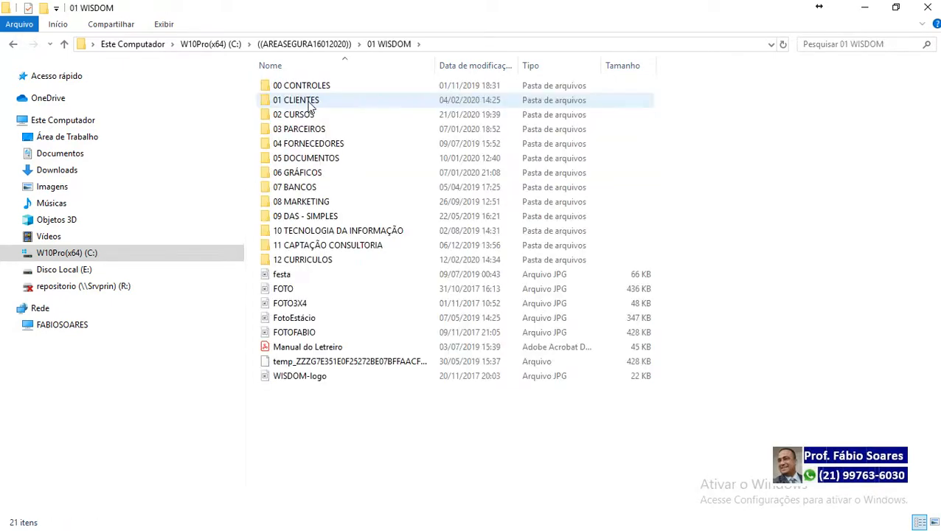
{"action": "double_click", "coordinate": [307, 116]}
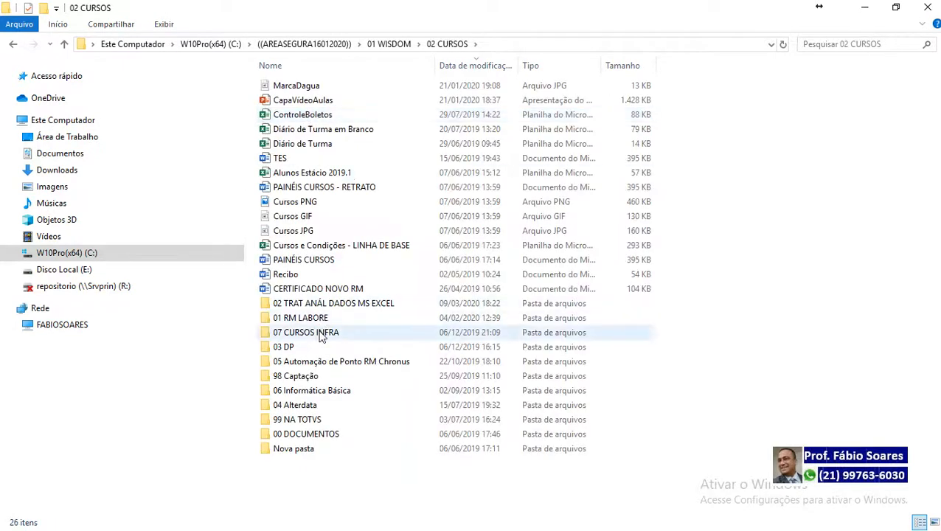
{"action": "double_click", "coordinate": [303, 304]}
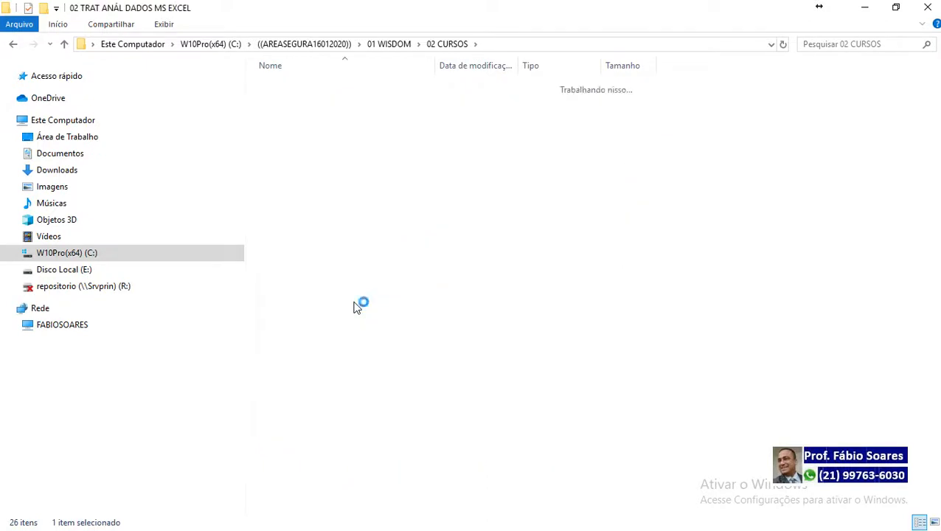
{"action": "double_click", "coordinate": [316, 89]}
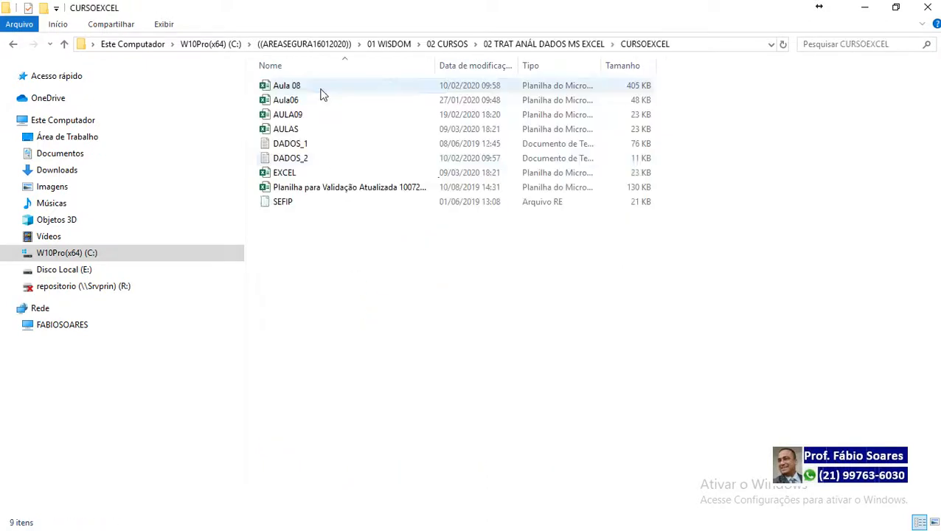
Step: Open the SEFIP file for editing in Notepad and maximize its window
{"action": "left_click", "coordinate": [288, 206]}
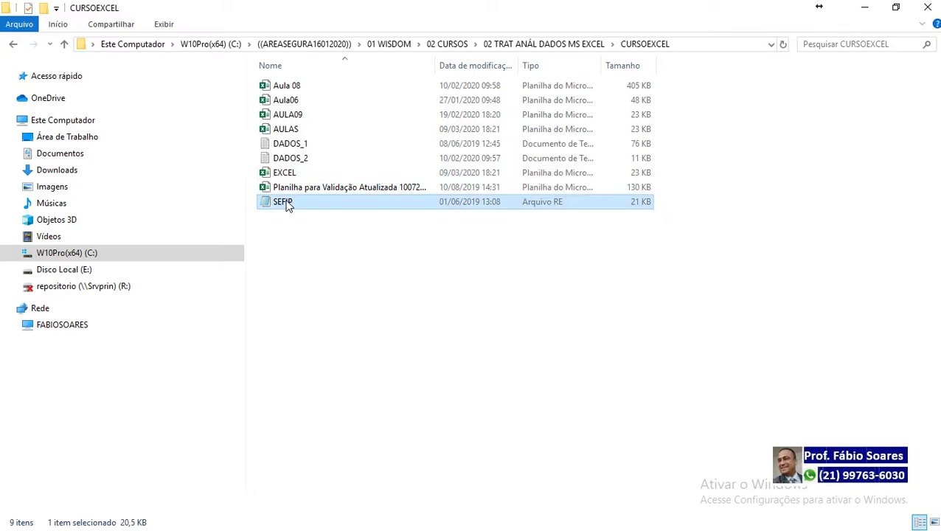
{"action": "right_click", "coordinate": [287, 206]}
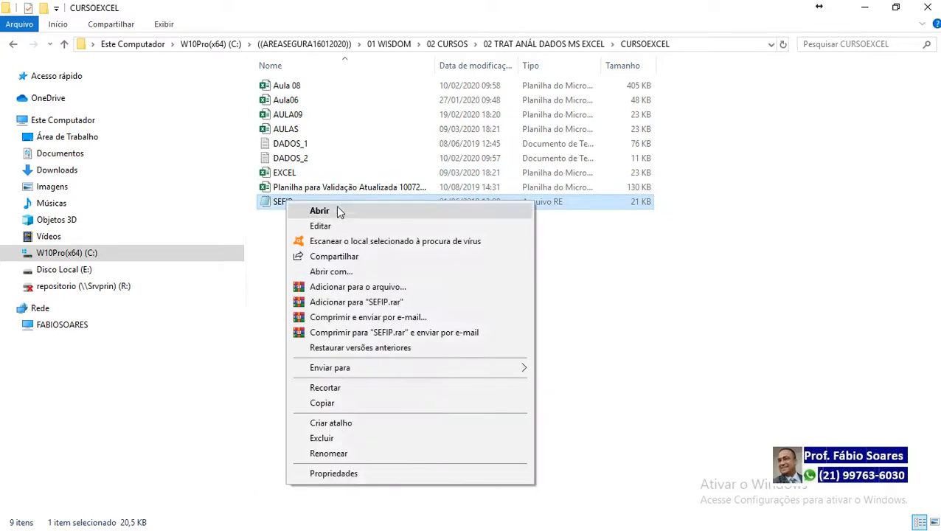
{"action": "left_click", "coordinate": [324, 225]}
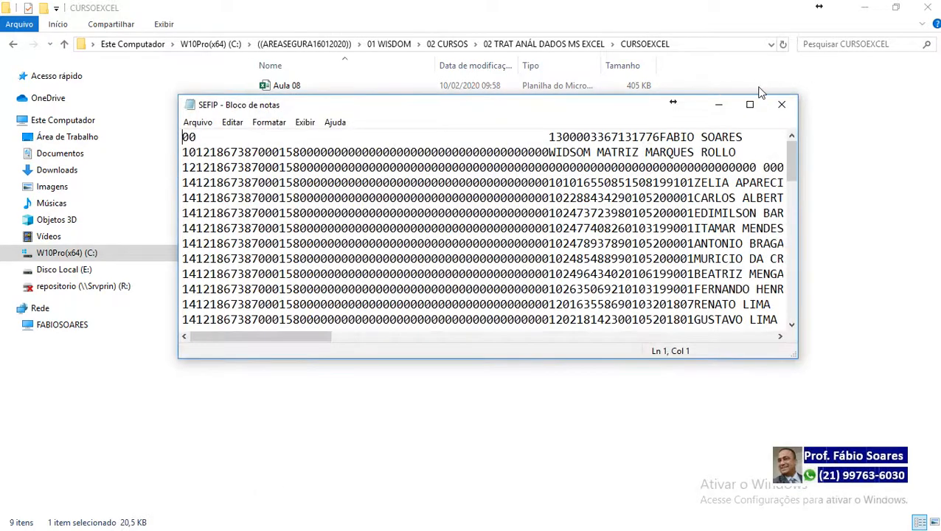
{"action": "left_click", "coordinate": [744, 107]}
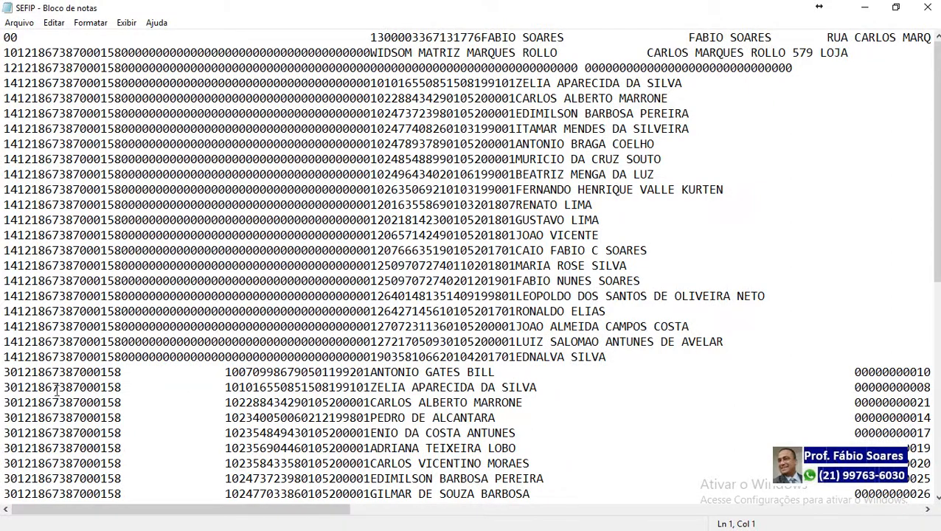
Step: Examine the SEFIP lines starting with 30 and the block of lines starting with 14
{"action": "left_click_drag", "start_coordinate": [6, 367], "coordinate": [751, 494]}
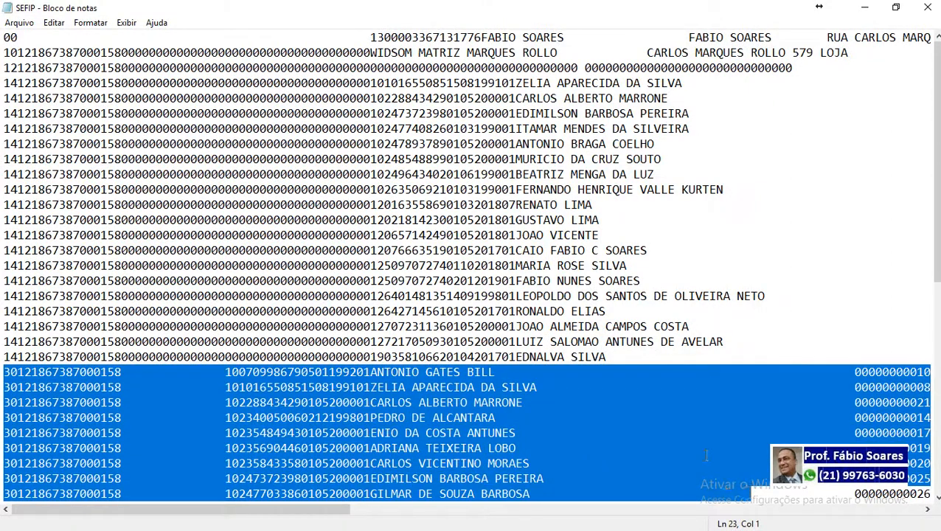
{"action": "left_click", "coordinate": [150, 86]}
{"action": "left_click_drag", "start_coordinate": [6, 86], "coordinate": [224, 379]}
{"action": "left_click", "coordinate": [287, 464]}
Step: Examine the fixed-width name, street, district, city and state fields along the first line starting with 14
{"action": "left_click_drag", "start_coordinate": [322, 511], "coordinate": [409, 510]}
{"action": "left_click", "coordinate": [395, 144]}
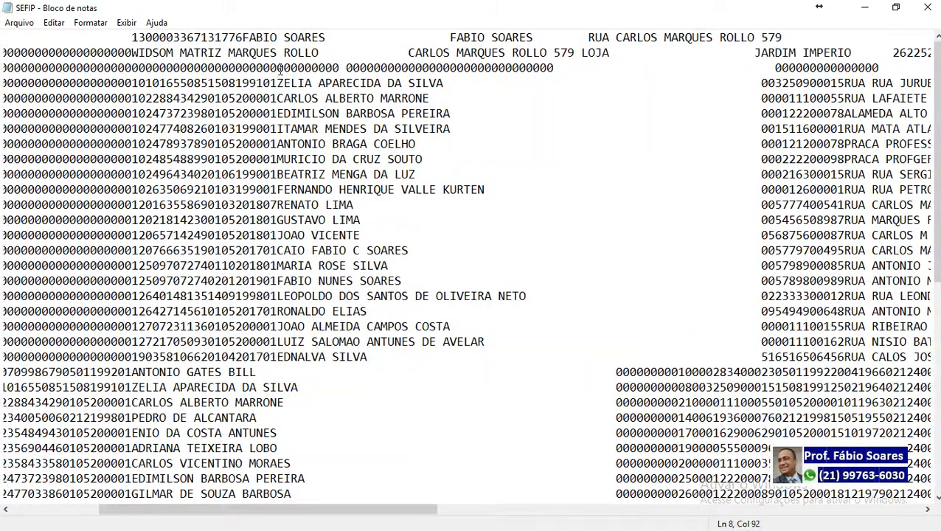
{"action": "left_click_drag", "start_coordinate": [279, 84], "coordinate": [474, 83]}
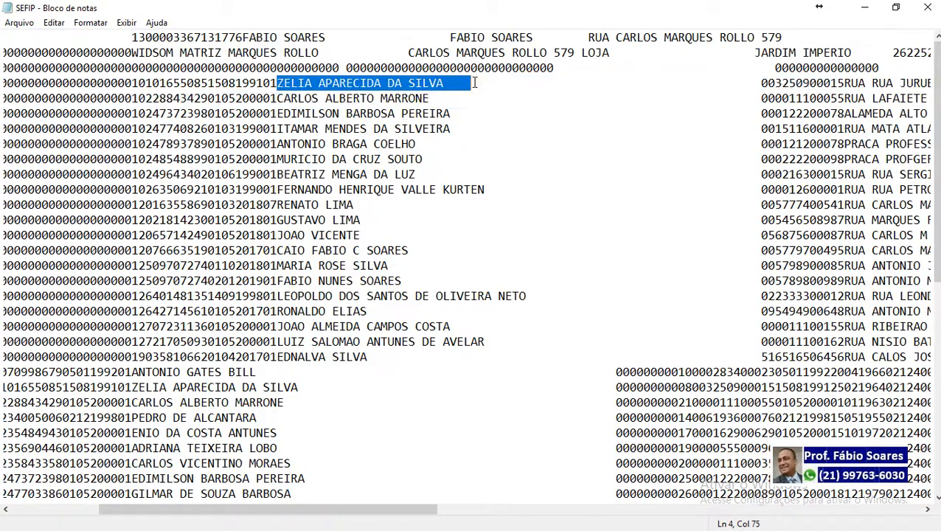
{"action": "left_click_drag", "start_coordinate": [310, 510], "coordinate": [482, 511]}
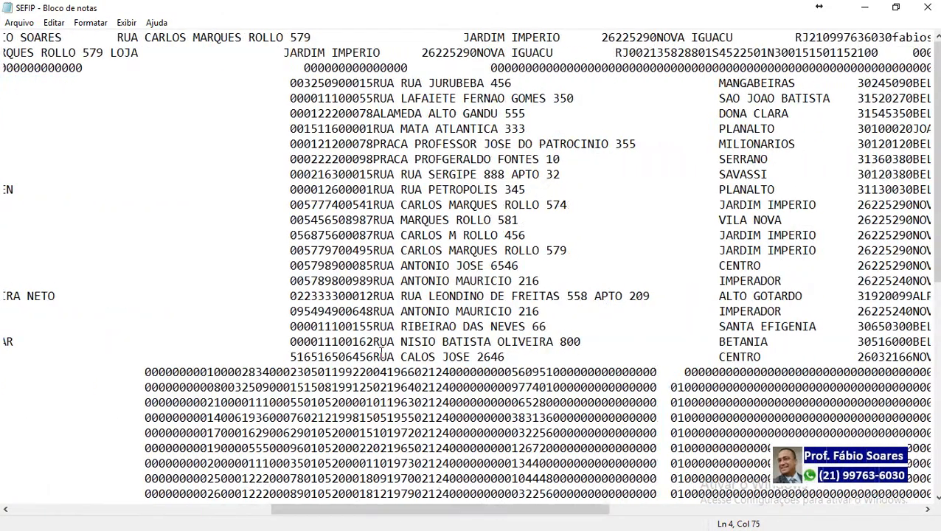
{"action": "left_click_drag", "start_coordinate": [374, 83], "coordinate": [485, 84]}
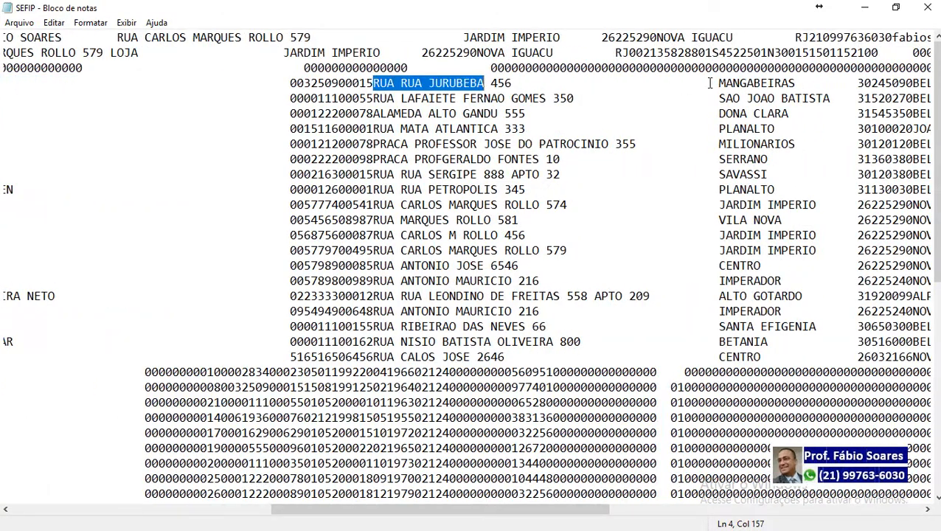
{"action": "left_click", "coordinate": [752, 83]}
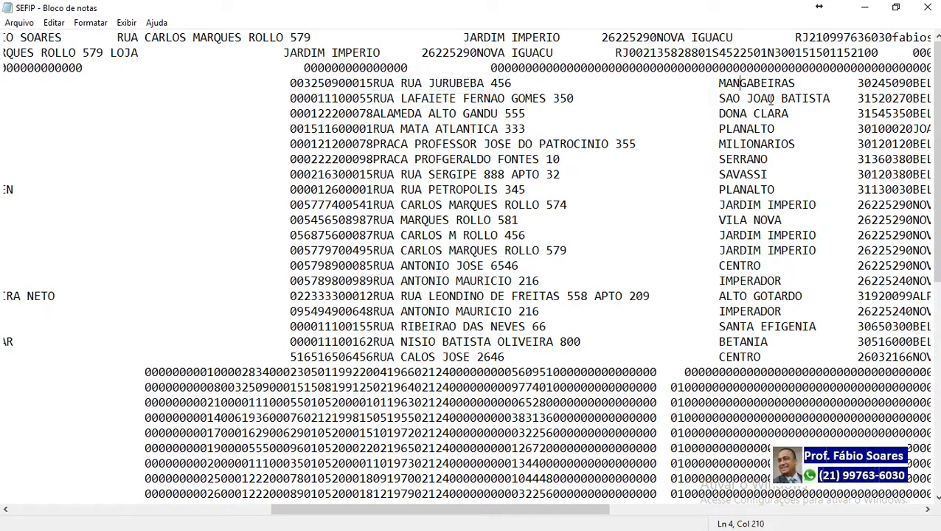
{"action": "left_click_drag", "start_coordinate": [487, 510], "coordinate": [572, 501]}
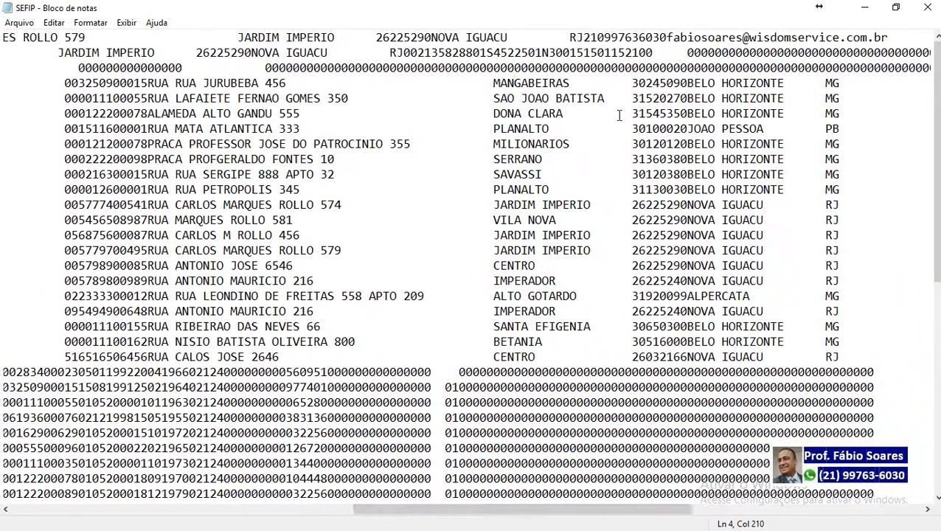
{"action": "left_click_drag", "start_coordinate": [693, 89], "coordinate": [767, 83]}
{"action": "left_click", "coordinate": [829, 82]}
Step: Review the SEFIP record blocks starting with 14 and 30, and close the file and folder window to return to Excel
{"action": "left_click_drag", "start_coordinate": [389, 510], "coordinate": [2, 506]}
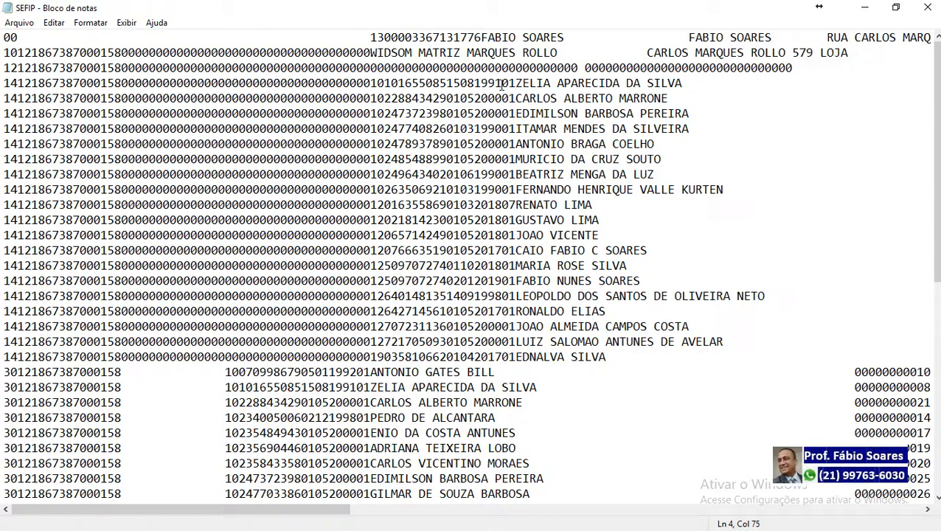
{"action": "left_click_drag", "start_coordinate": [515, 82], "coordinate": [3, 68]}
{"action": "left_click_drag", "start_coordinate": [405, 220], "coordinate": [405, 234]}
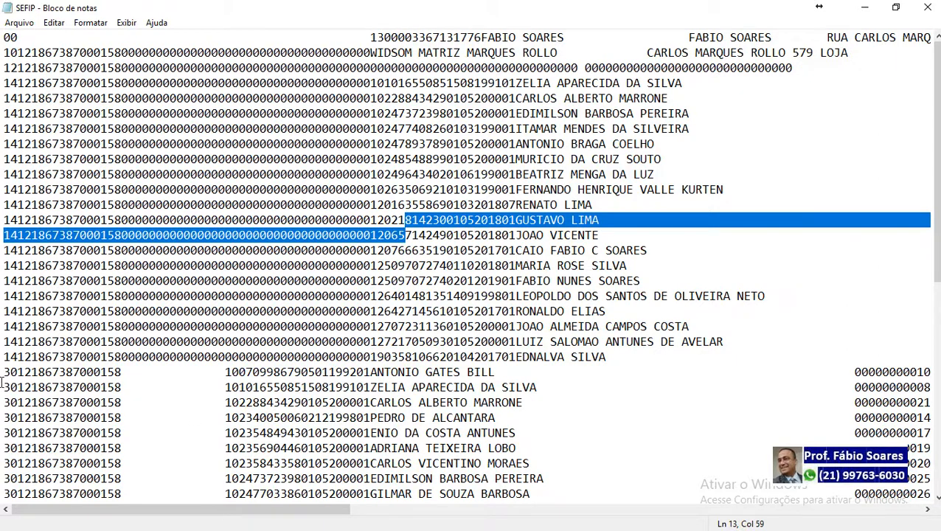
{"action": "left_click_drag", "start_coordinate": [2, 369], "coordinate": [636, 112]}
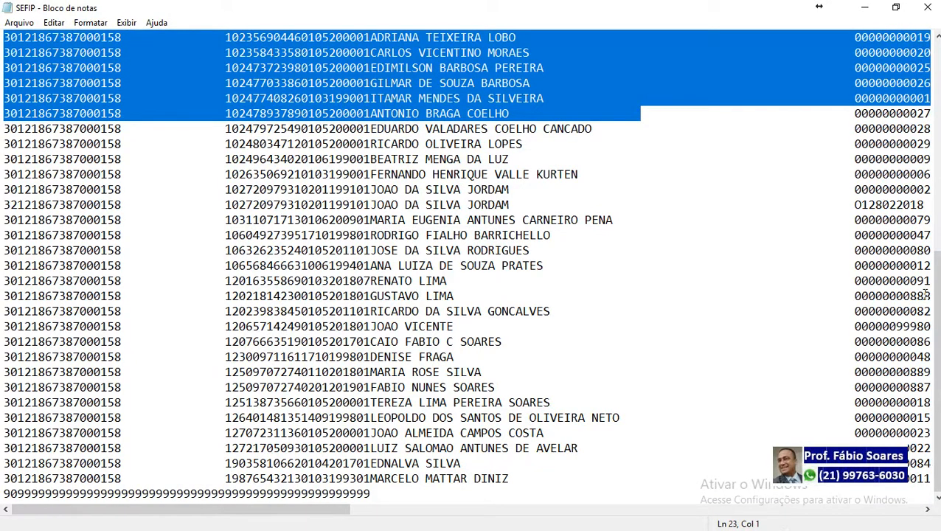
{"action": "left_click_drag", "start_coordinate": [936, 265], "coordinate": [938, 49]}
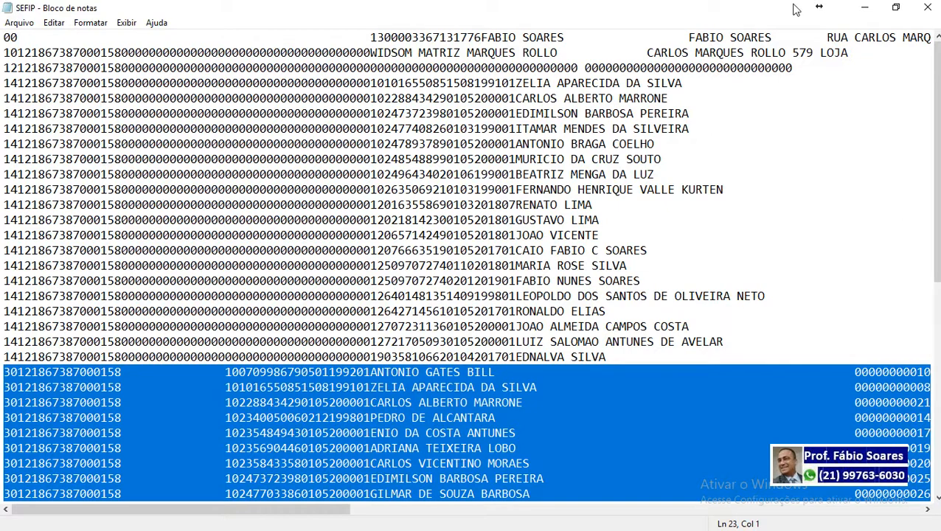
{"action": "left_click", "coordinate": [927, 7]}
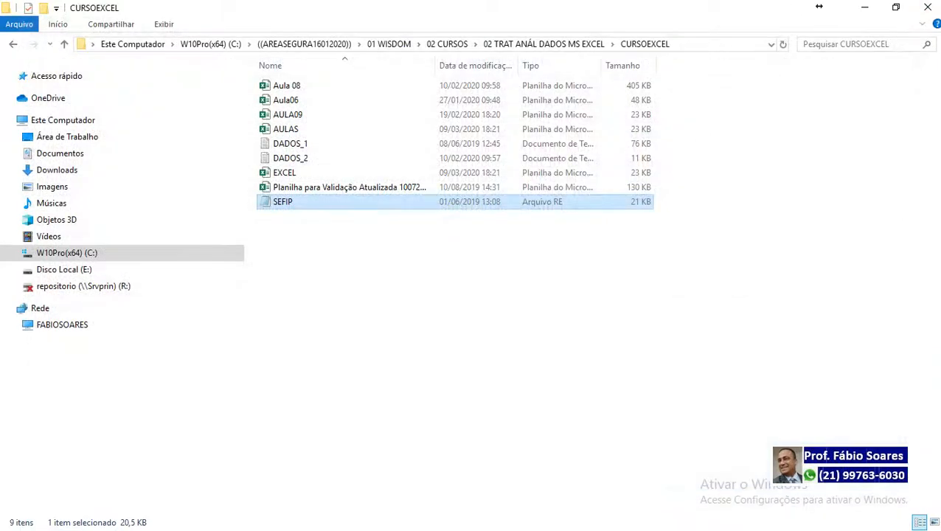
{"action": "left_click", "coordinate": [928, 7]}
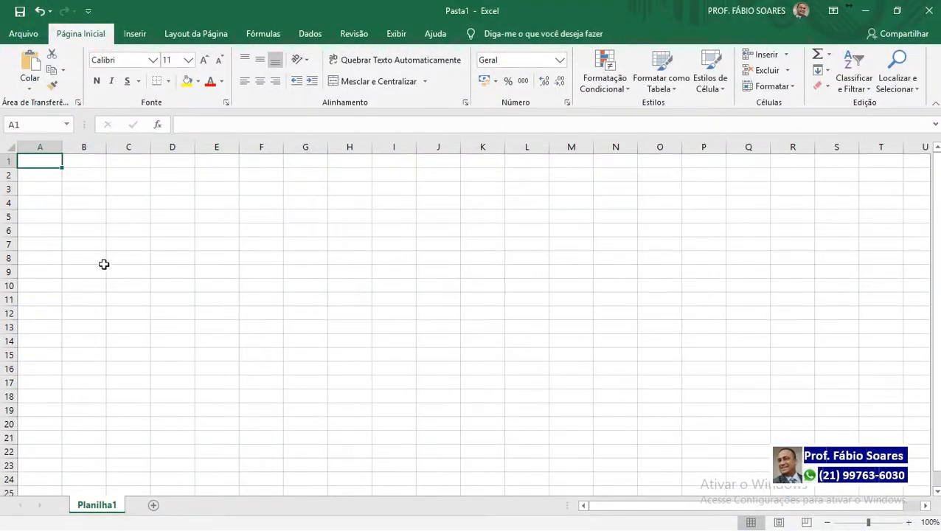
Step: Open the SEFIP file from the CURSOEXCEL folder with the file type filter set to Todos os arquivos
{"action": "left_click", "coordinate": [23, 33]}
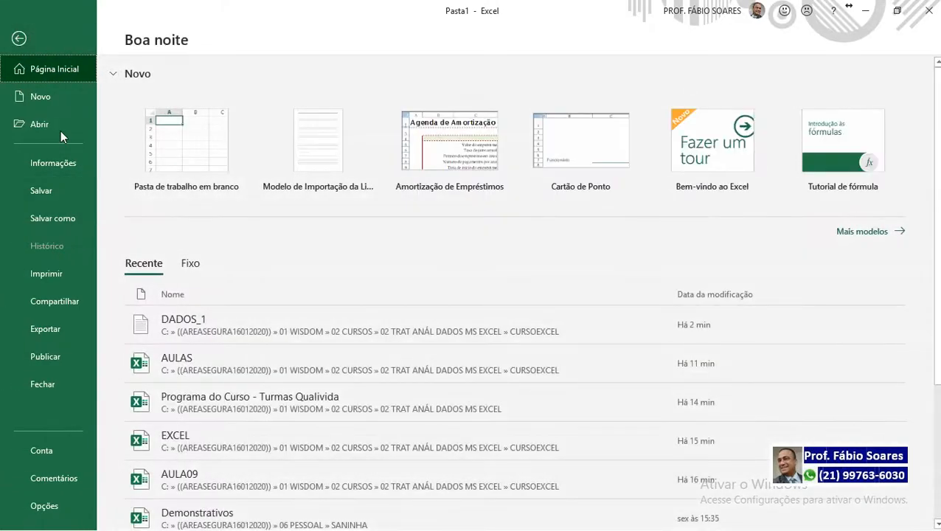
{"action": "left_click", "coordinate": [56, 123]}
{"action": "left_click", "coordinate": [177, 284]}
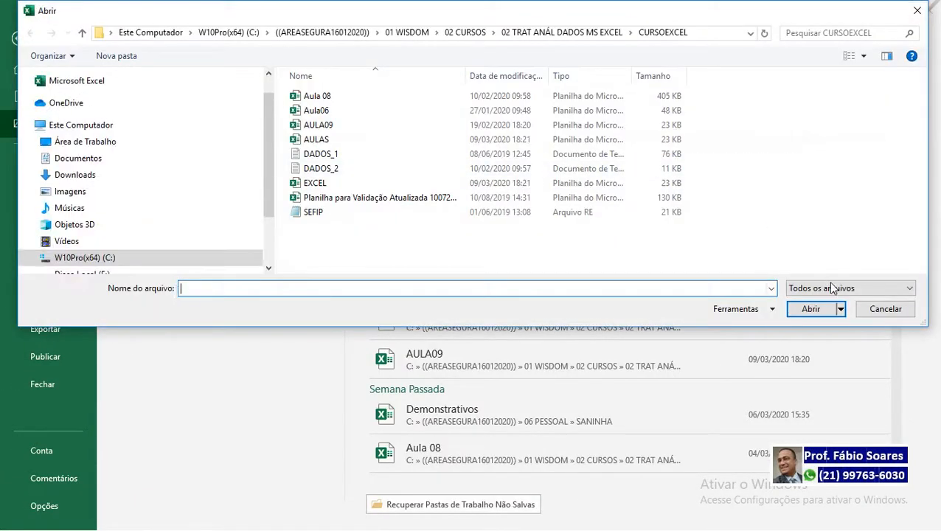
{"action": "left_click", "coordinate": [831, 286]}
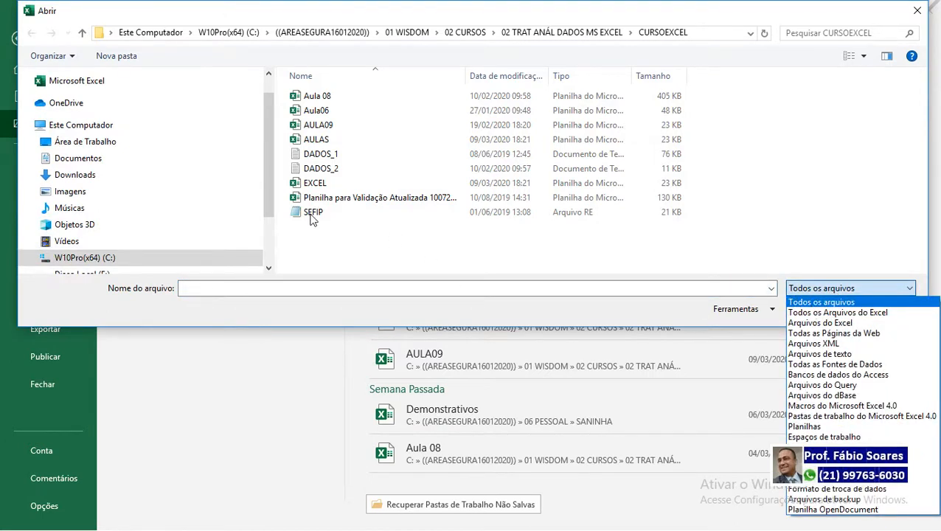
{"action": "left_click", "coordinate": [841, 313]}
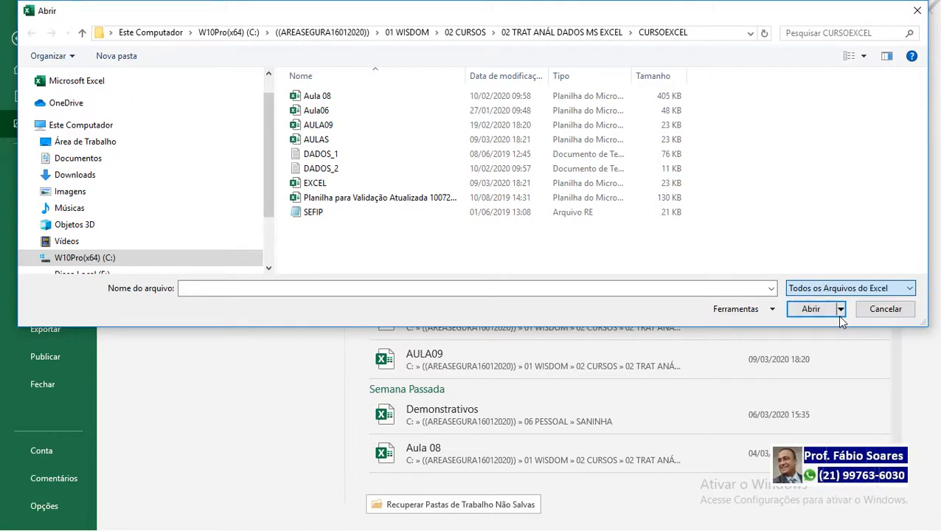
{"action": "left_click", "coordinate": [912, 289]}
{"action": "left_click", "coordinate": [885, 302]}
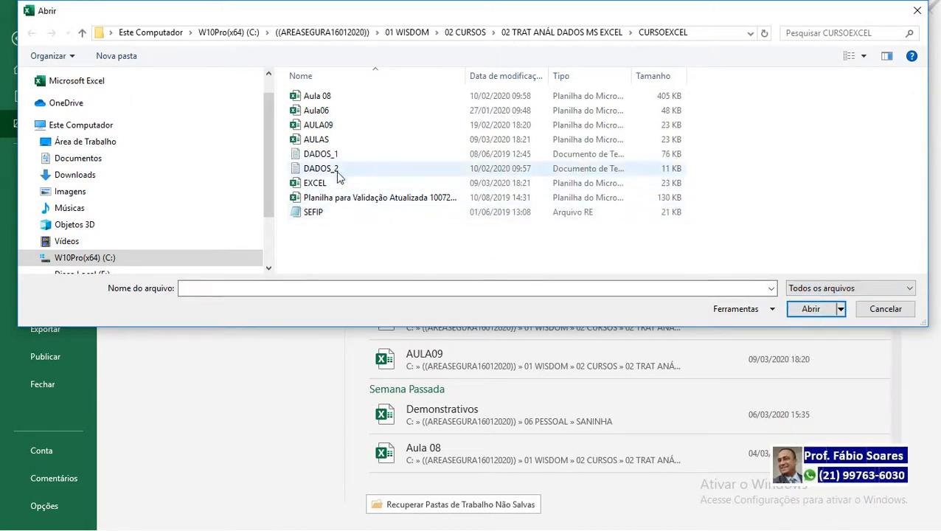
{"action": "left_click", "coordinate": [315, 218]}
{"action": "double_click", "coordinate": [315, 219]}
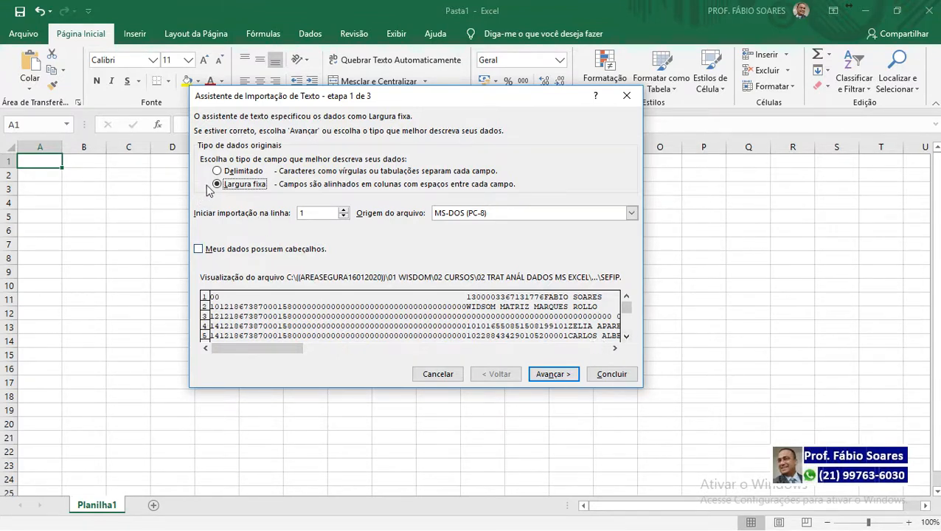
Step: Keep the Largura fixa data type and move the column break at 107 to 74, where the employee names start
{"action": "left_click", "coordinate": [626, 337]}
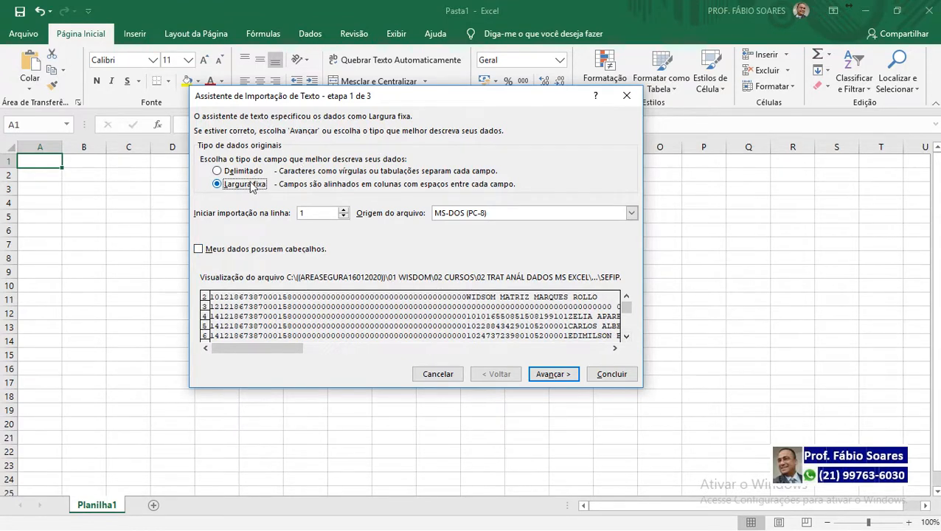
{"action": "left_click", "coordinate": [557, 374]}
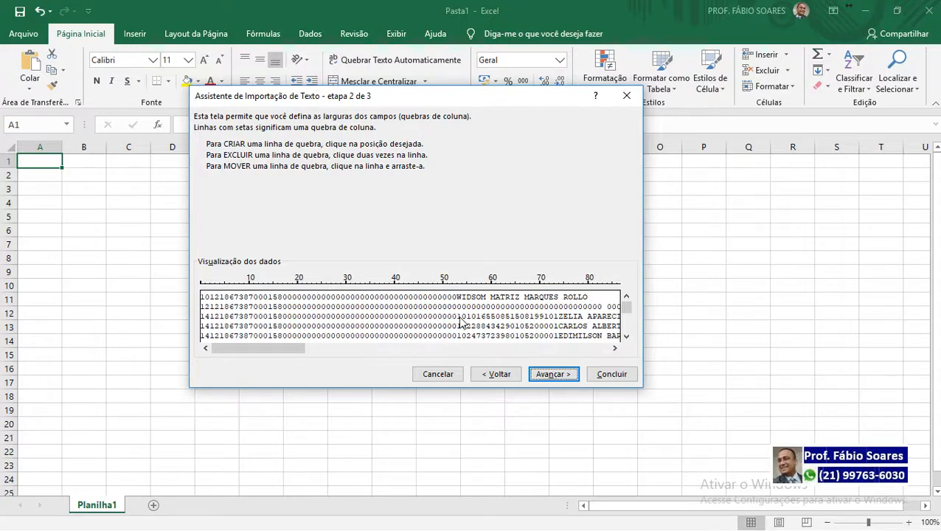
{"action": "left_click", "coordinate": [618, 350]}
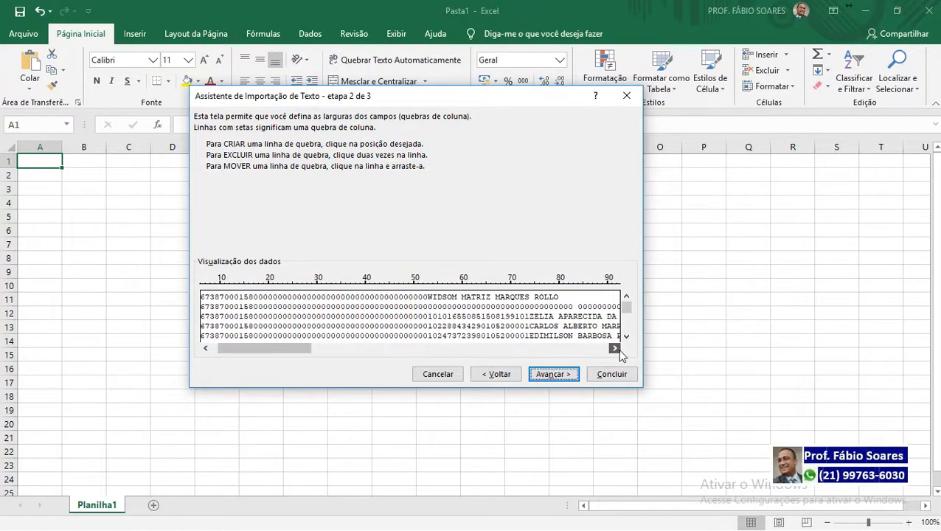
{"action": "left_click_drag", "start_coordinate": [619, 351], "coordinate": [619, 351]}
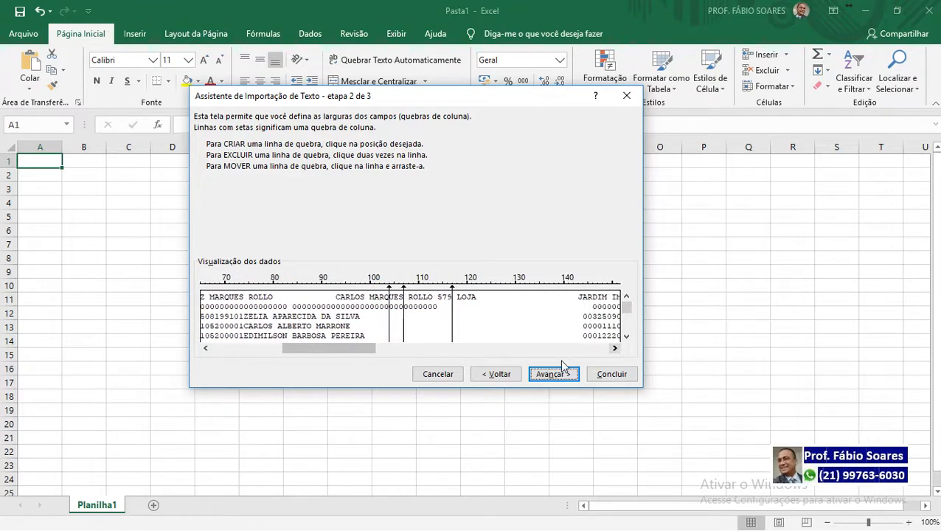
{"action": "mouse_move", "coordinate": [403, 294]}
{"action": "left_mouse_down"}
{"action": "mouse_move", "coordinate": [518, 296]}
{"action": "mouse_move", "coordinate": [404, 301]}
{"action": "left_mouse_up"}
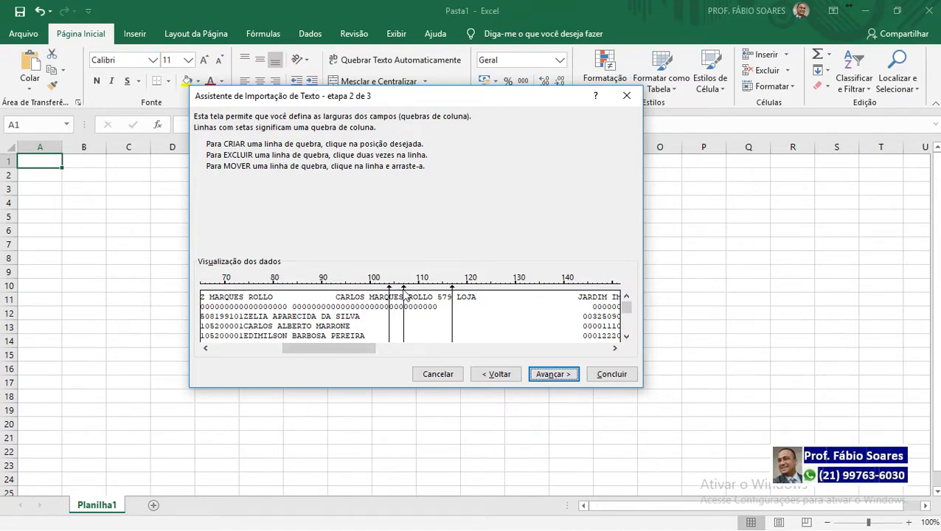
{"action": "left_click_drag", "start_coordinate": [401, 295], "coordinate": [245, 302]}
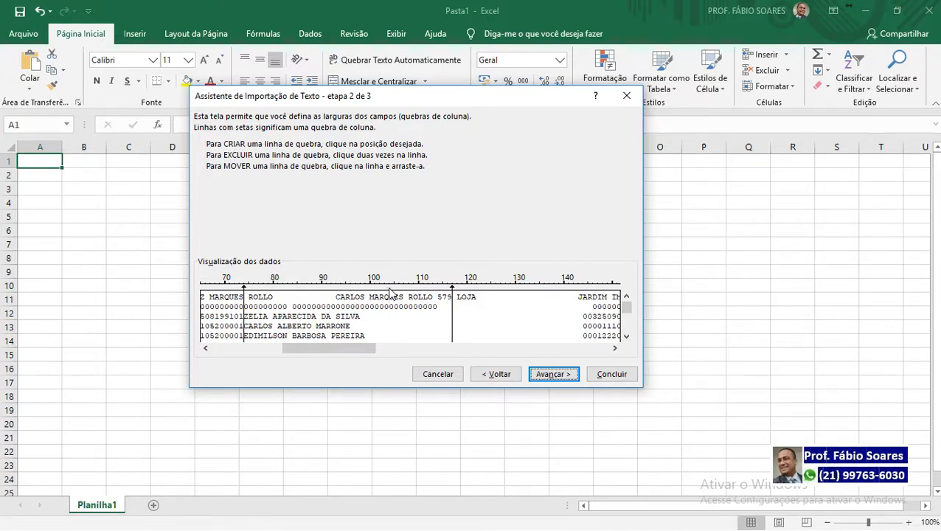
{"action": "left_click", "coordinate": [389, 295]}
Step: Move the column break at 117 to 144, the end of the name field, and check it against other records
{"action": "left_click_drag", "start_coordinate": [455, 301], "coordinate": [579, 293]}
{"action": "left_click", "coordinate": [365, 319]}
{"action": "left_click_drag", "start_coordinate": [580, 332], "coordinate": [583, 328]}
{"action": "scroll", "coordinate": [623, 328], "scroll_direction": "down", "scroll_amount": 10}
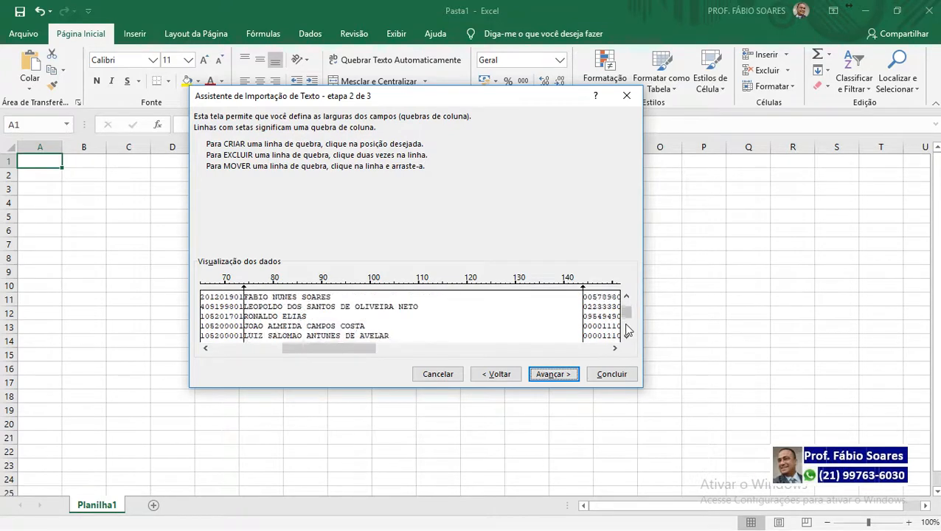
{"action": "scroll", "coordinate": [624, 302], "scroll_direction": "up", "scroll_amount": 10}
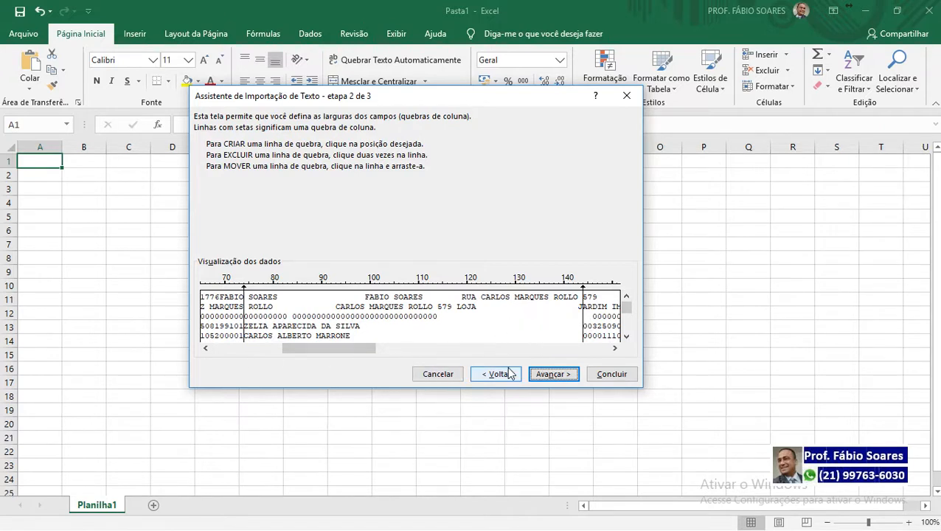
Step: Add a column break at 156, between the numeric code and the street address
{"action": "left_click", "coordinate": [614, 349]}
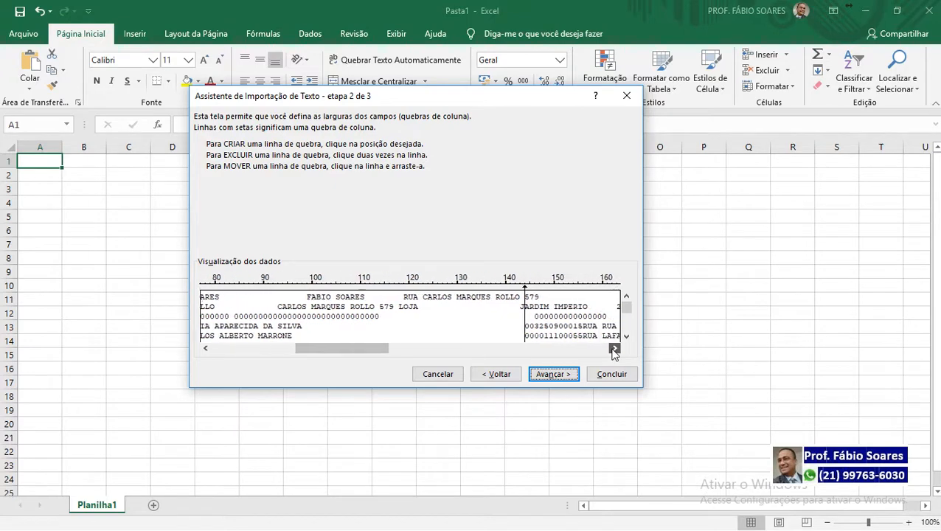
{"action": "left_click", "coordinate": [481, 330]}
{"action": "left_click", "coordinate": [485, 322]}
Step: Move the column break at 197 to 206, where the district names start
{"action": "left_click", "coordinate": [615, 348]}
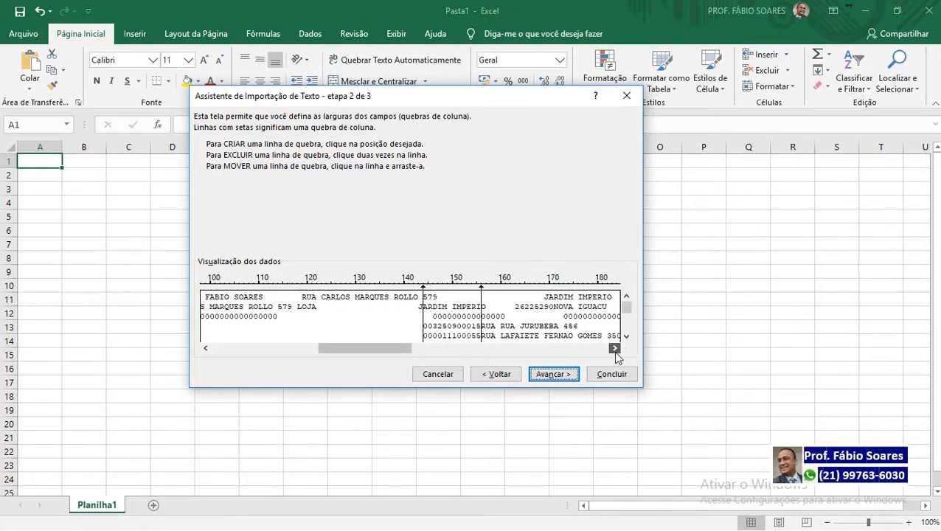
{"action": "left_click", "coordinate": [615, 348]}
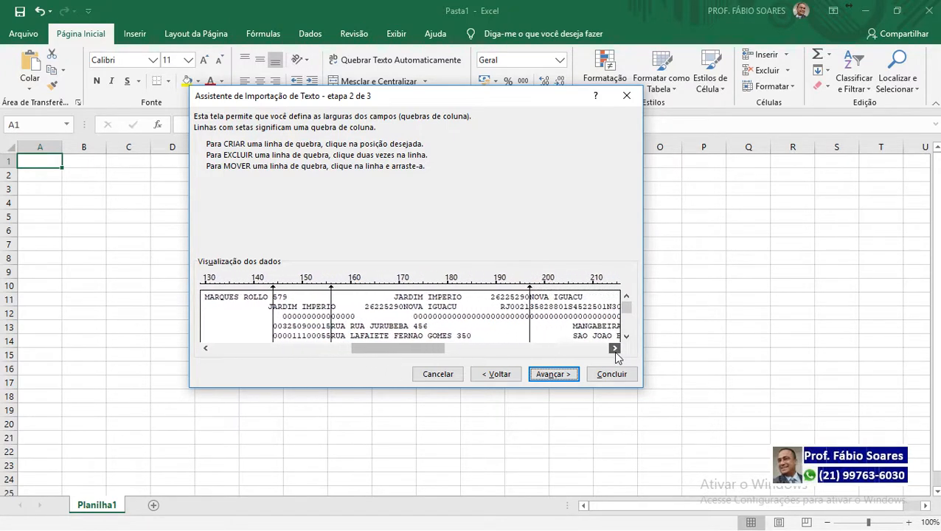
{"action": "left_click", "coordinate": [524, 291]}
{"action": "left_click_drag", "start_coordinate": [526, 294], "coordinate": [568, 298]}
{"action": "left_click", "coordinate": [615, 348]}
{"action": "left_click", "coordinate": [615, 348]}
{"action": "left_click", "coordinate": [615, 349]}
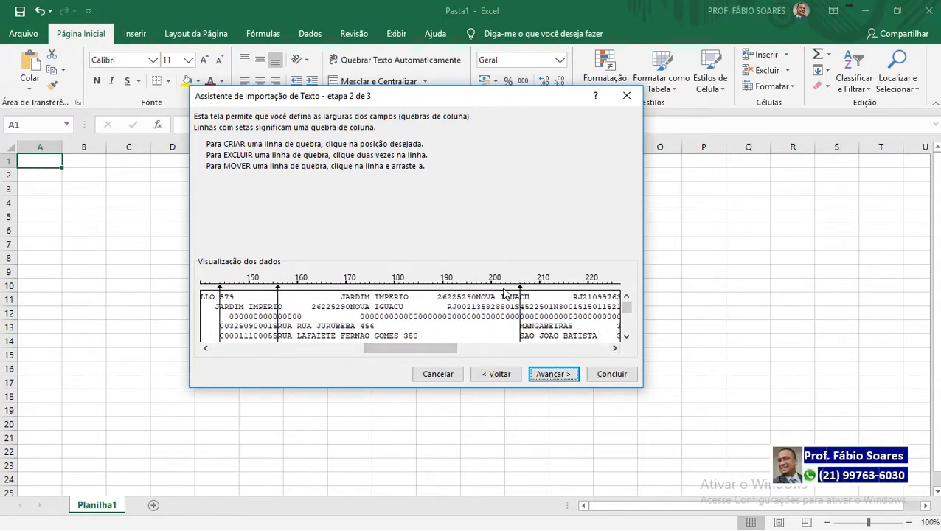
{"action": "left_click_drag", "start_coordinate": [520, 294], "coordinate": [485, 317]}
{"action": "left_click", "coordinate": [519, 320]}
{"action": "mouse_move", "coordinate": [520, 299]}
{"action": "left_mouse_down"}
{"action": "mouse_move", "coordinate": [475, 309]}
{"action": "mouse_move", "coordinate": [519, 304]}
{"action": "left_mouse_up"}
Step: Add a column break at 226, between the district and the postal code
{"action": "left_click", "coordinate": [616, 349]}
{"action": "left_click", "coordinate": [616, 348]}
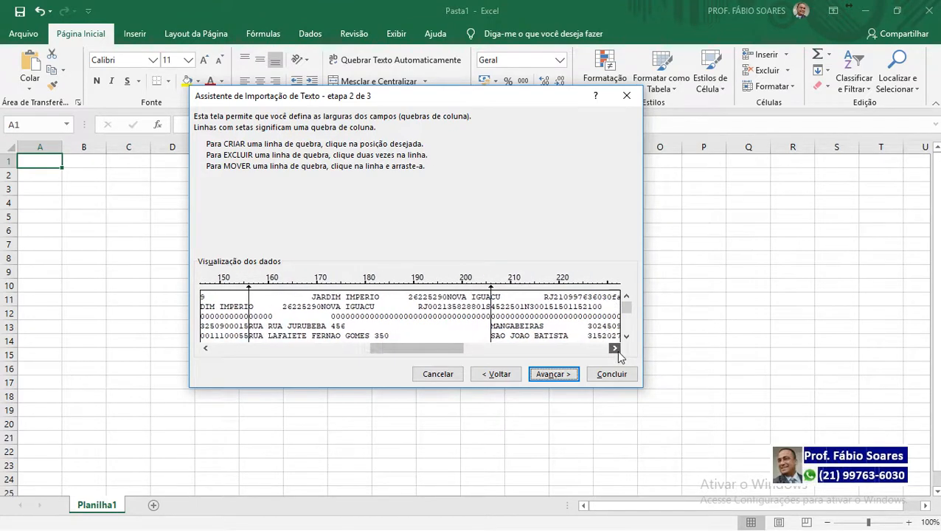
{"action": "left_click", "coordinate": [584, 333]}
{"action": "left_click_drag", "start_coordinate": [585, 330], "coordinate": [577, 330]}
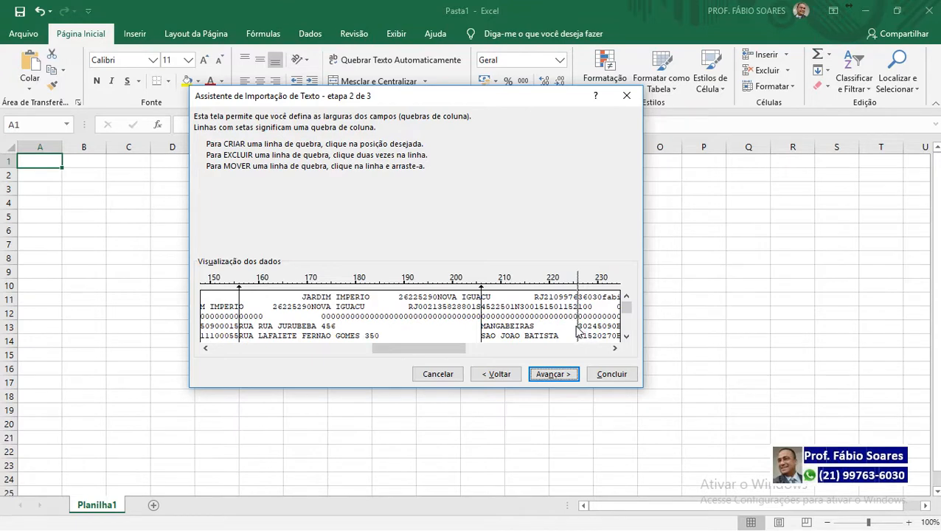
Step: Add column breaks at 234, 254 and 256 to separate the postal code, city and state fields
{"action": "left_click", "coordinate": [615, 348]}
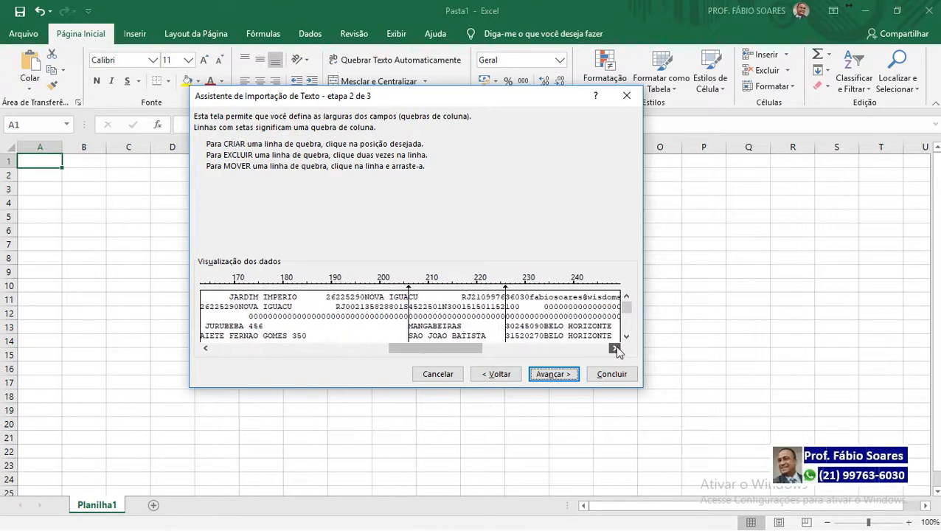
{"action": "left_click", "coordinate": [616, 348]}
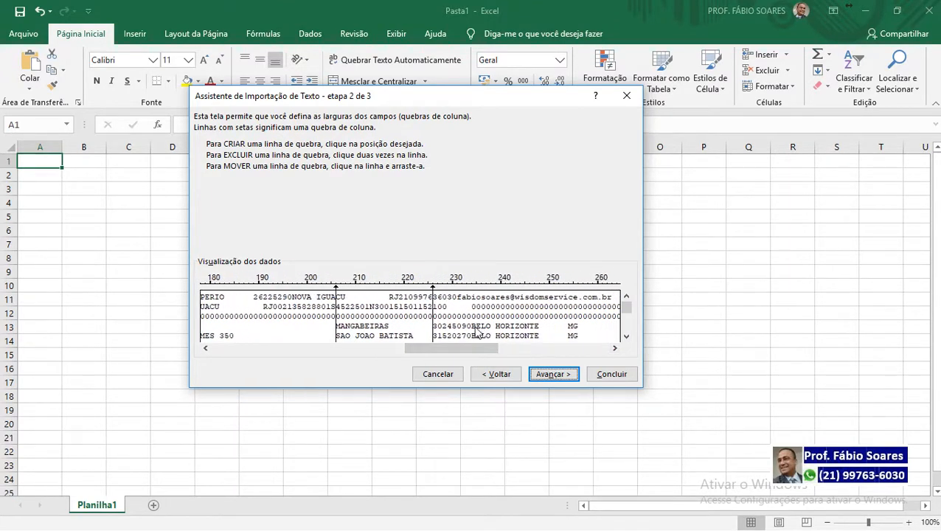
{"action": "left_click", "coordinate": [568, 323]}
{"action": "left_click", "coordinate": [578, 324]}
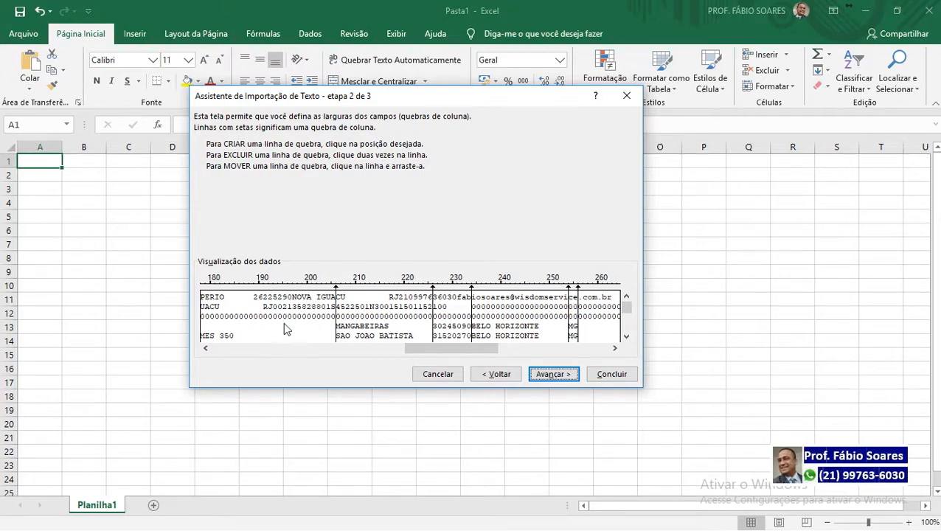
Step: Proceed to the column formats and exclude the first column, before the names, from the import
{"action": "left_click", "coordinate": [553, 375]}
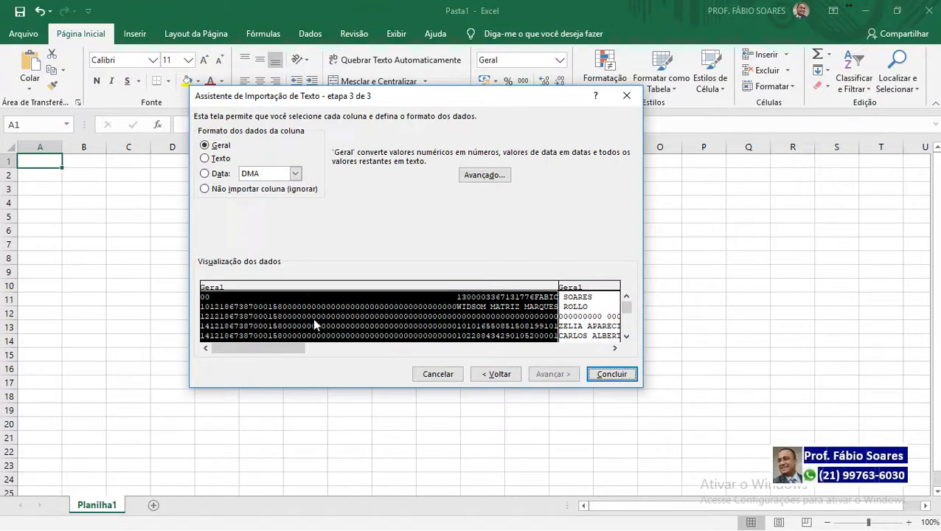
{"action": "left_click", "coordinate": [616, 351]}
{"action": "left_click_drag", "start_coordinate": [615, 350], "coordinate": [615, 349]}
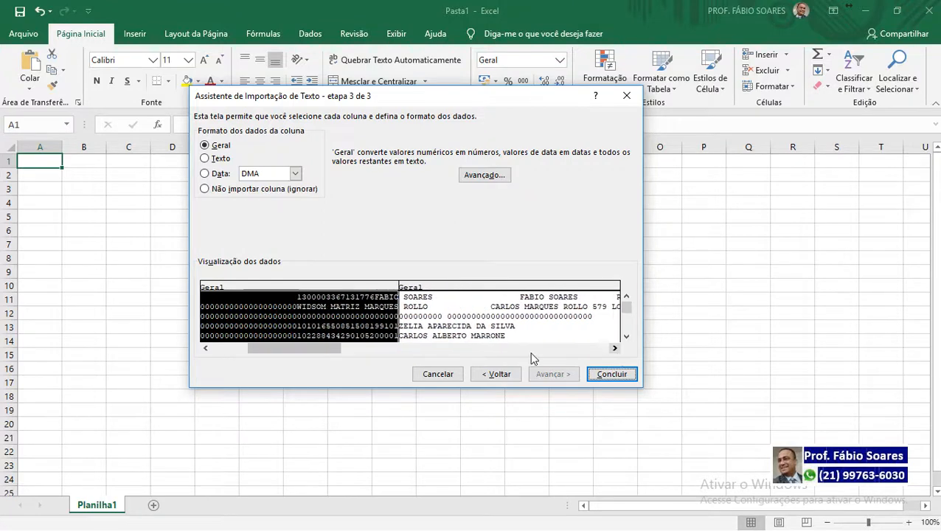
{"action": "left_click", "coordinate": [451, 333]}
{"action": "left_click", "coordinate": [355, 323]}
{"action": "left_click", "coordinate": [443, 331]}
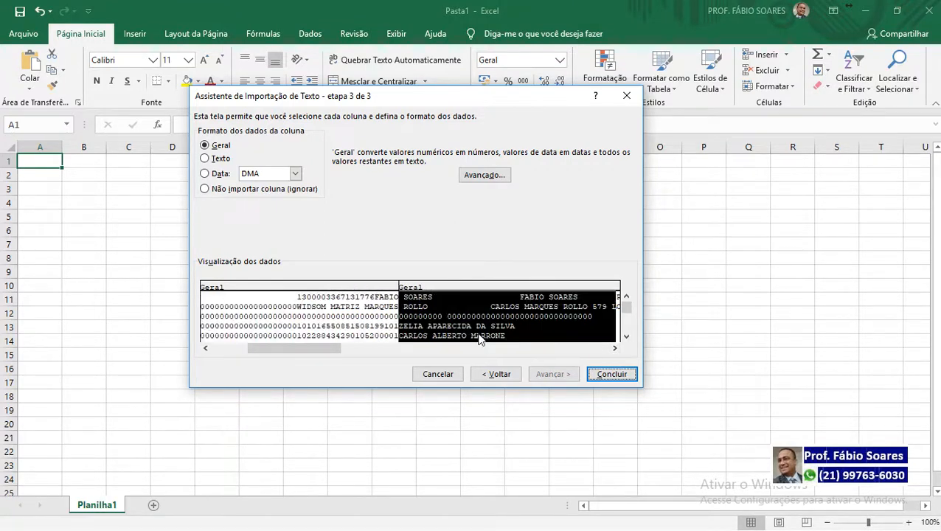
{"action": "left_click", "coordinate": [353, 322]}
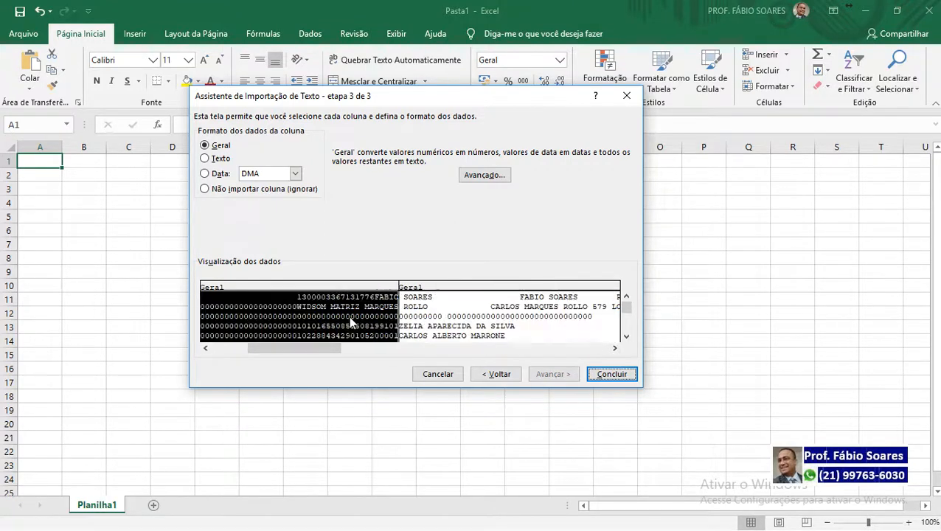
{"action": "left_click", "coordinate": [219, 158]}
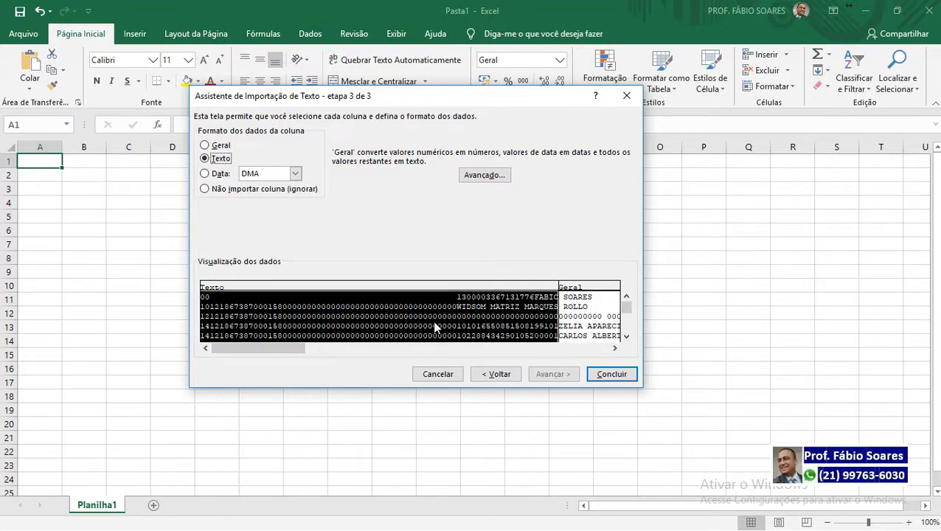
{"action": "left_click", "coordinate": [205, 189]}
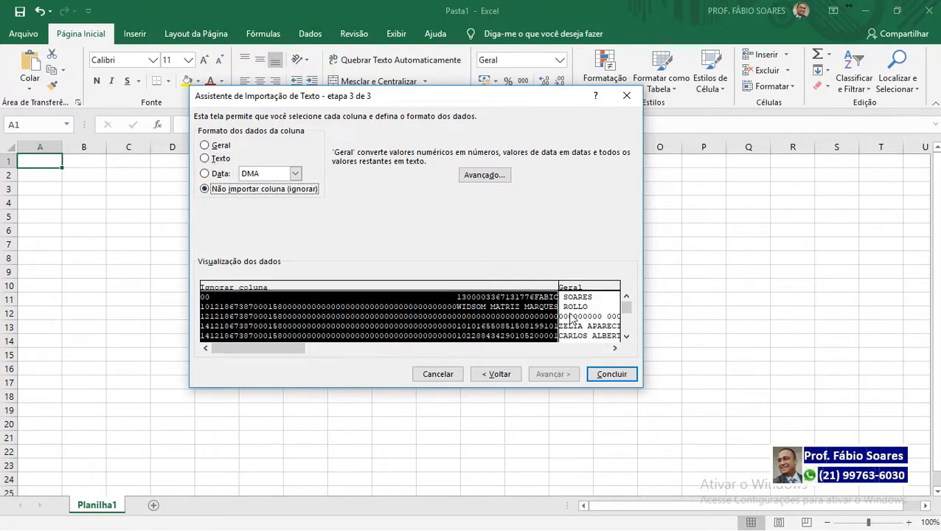
Step: Set the numeric code column between the names and the street addresses to Texto format
{"action": "left_click_drag", "start_coordinate": [615, 348], "coordinate": [617, 352]}
{"action": "left_click", "coordinate": [524, 323]}
{"action": "left_click", "coordinate": [444, 332]}
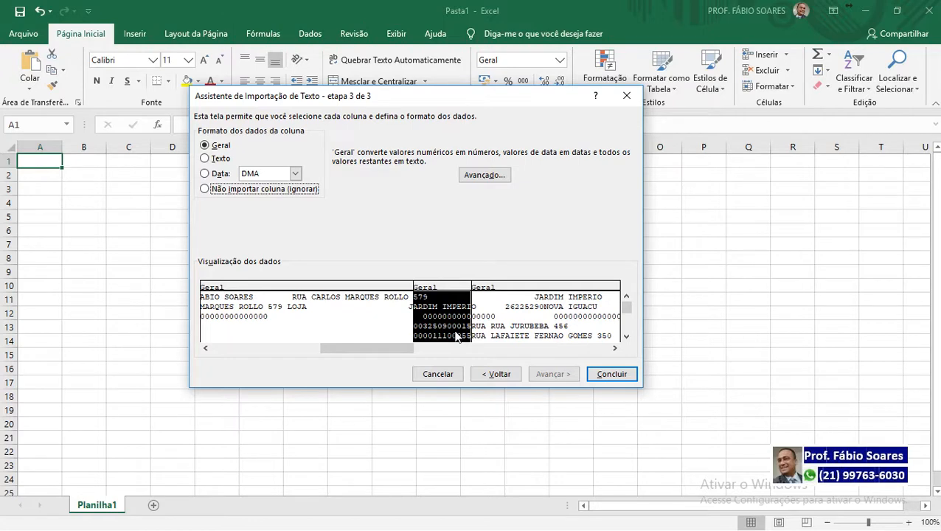
{"action": "left_click", "coordinate": [217, 157]}
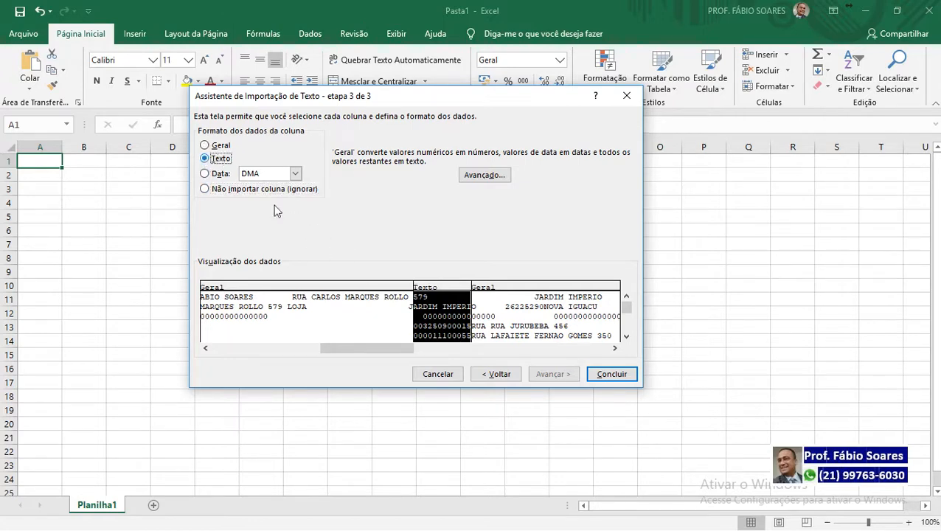
Step: Exclude the wide column after the state field from the import and bring the final asterisk column into view
{"action": "left_click", "coordinate": [615, 348]}
{"action": "left_click", "coordinate": [615, 348]}
{"action": "left_click", "coordinate": [615, 348]}
{"action": "left_click", "coordinate": [615, 348]}
{"action": "left_click", "coordinate": [615, 348]}
{"action": "left_click", "coordinate": [615, 348]}
{"action": "left_click", "coordinate": [615, 348]}
{"action": "left_click", "coordinate": [615, 348]}
{"action": "left_click", "coordinate": [615, 348]}
{"action": "left_click", "coordinate": [615, 348]}
{"action": "left_click", "coordinate": [615, 348]}
{"action": "left_click", "coordinate": [615, 348]}
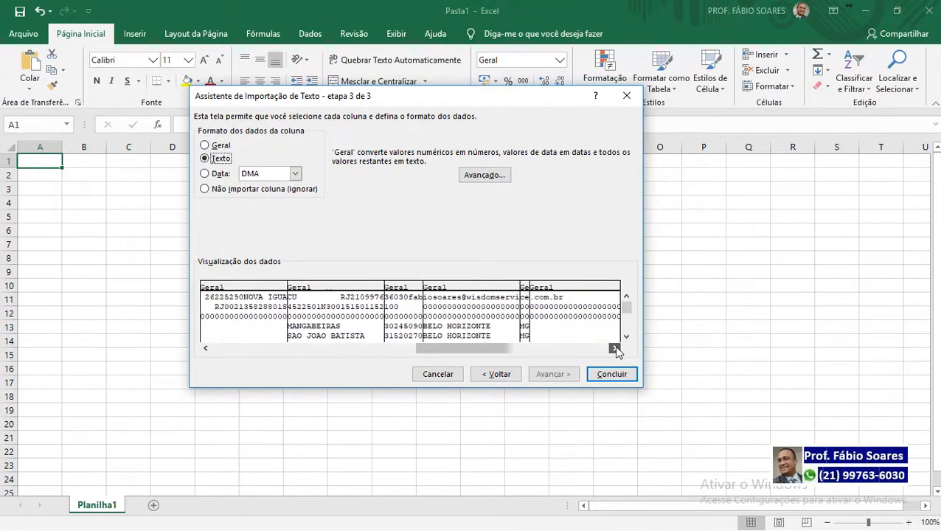
{"action": "left_click", "coordinate": [615, 348]}
{"action": "left_click", "coordinate": [544, 332]}
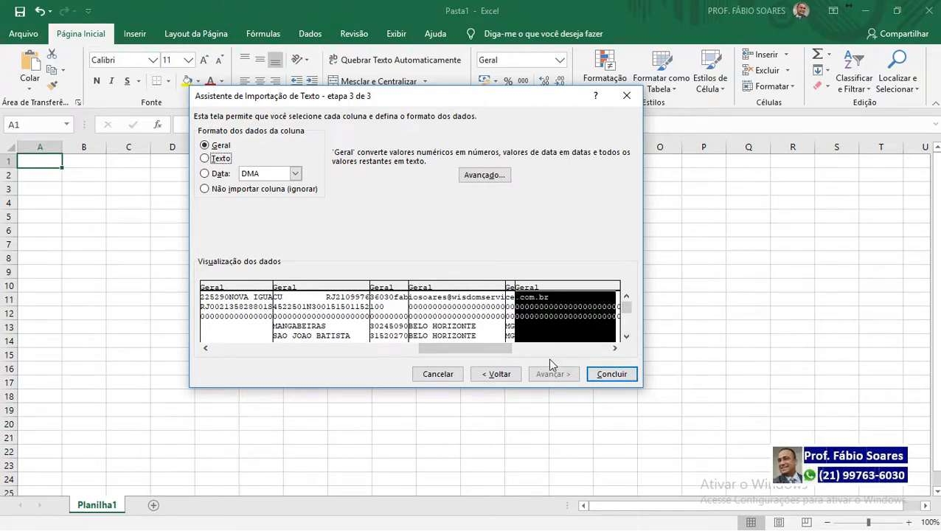
{"action": "left_click", "coordinate": [206, 189]}
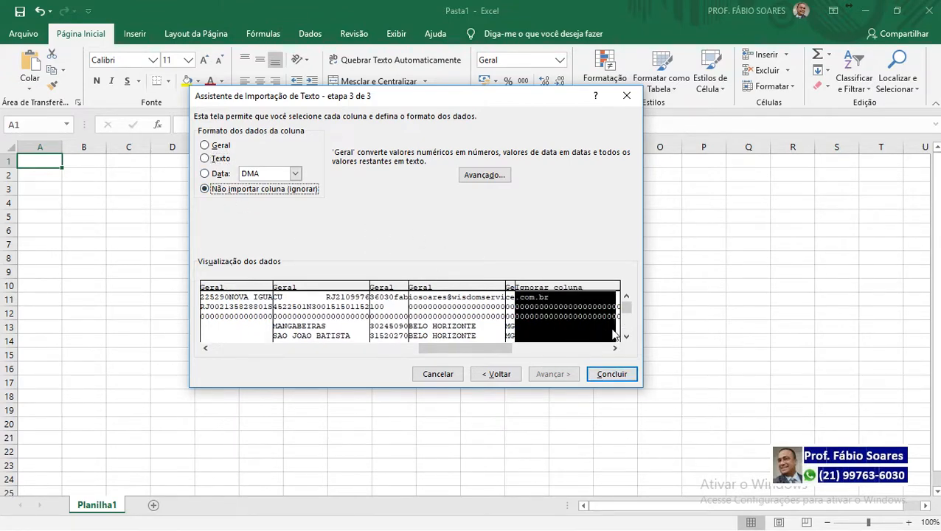
{"action": "left_click", "coordinate": [600, 348]}
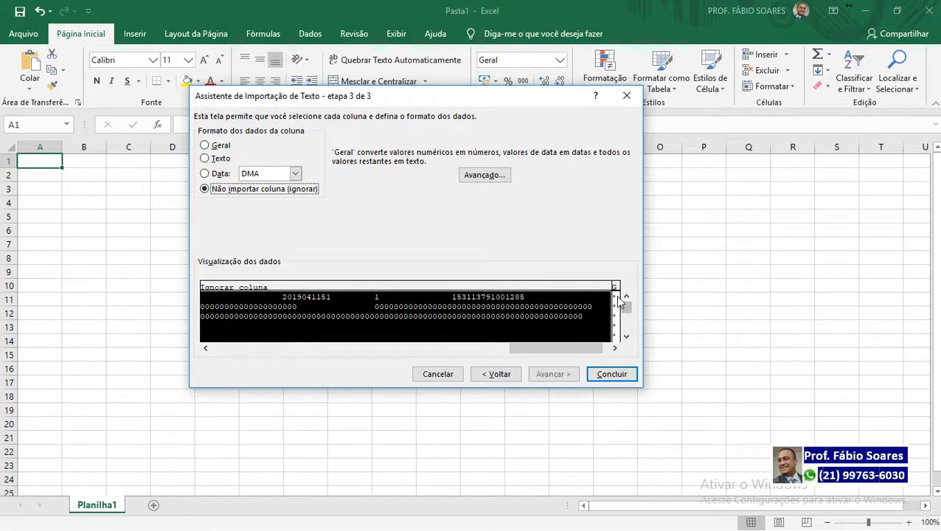
Step: Exclude the final asterisk column from the import and finish importing the SEFIP text file
{"action": "left_click", "coordinate": [615, 303]}
{"action": "left_click", "coordinate": [230, 190]}
{"action": "left_click", "coordinate": [611, 374]}
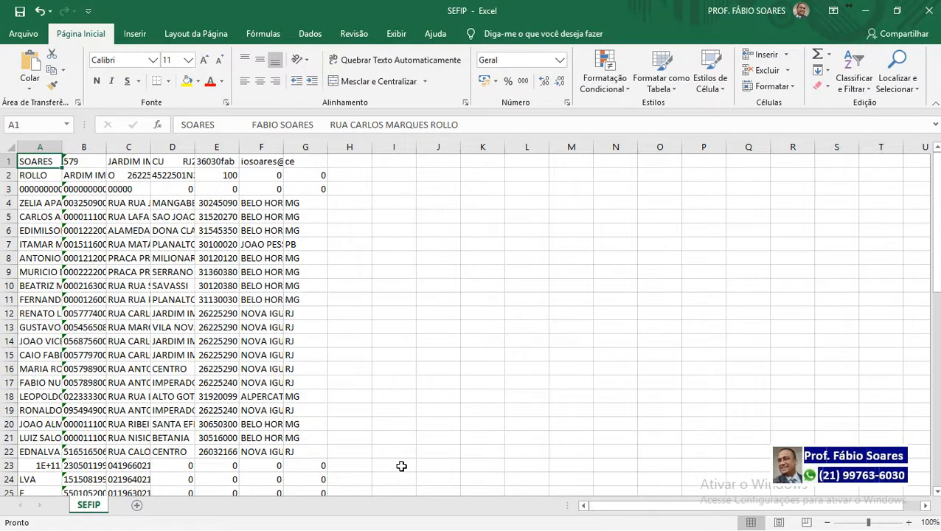
Step: Autofit the widths of all columns in the imported SEFIP sheet
{"action": "left_click", "coordinate": [4, 149]}
{"action": "double_click", "coordinate": [101, 149]}
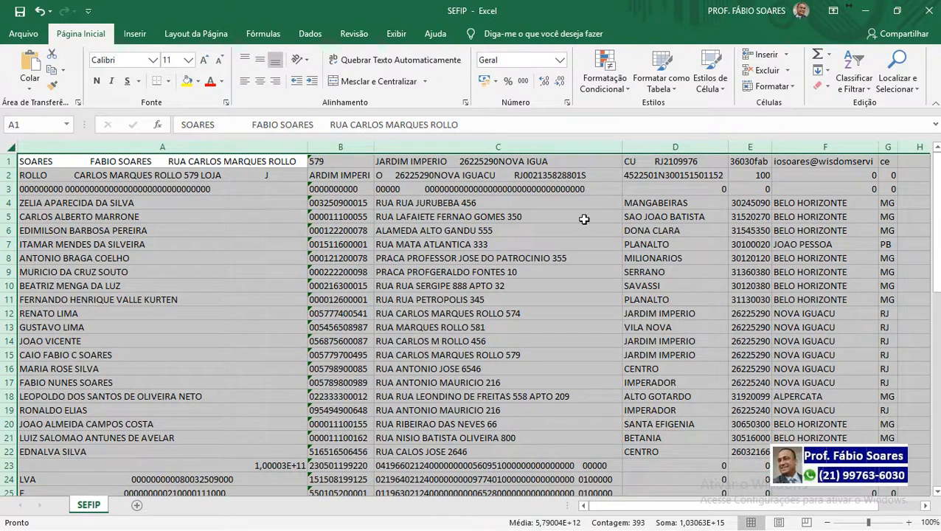
{"action": "left_click", "coordinate": [502, 337]}
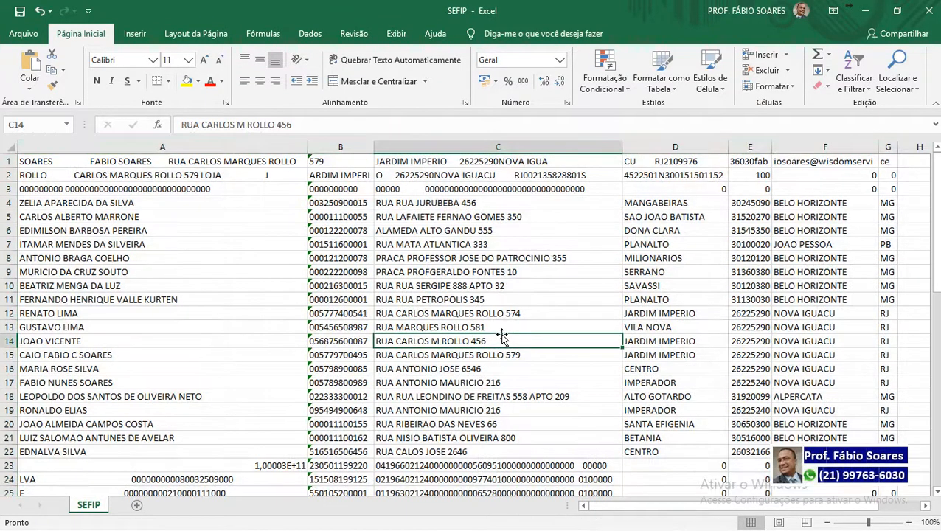
{"action": "left_click_drag", "start_coordinate": [34, 206], "coordinate": [631, 467]}
{"action": "left_click", "coordinate": [824, 355]}
Step: Delete the entire first row, which holds the company header record
{"action": "right_click", "coordinate": [119, 163]}
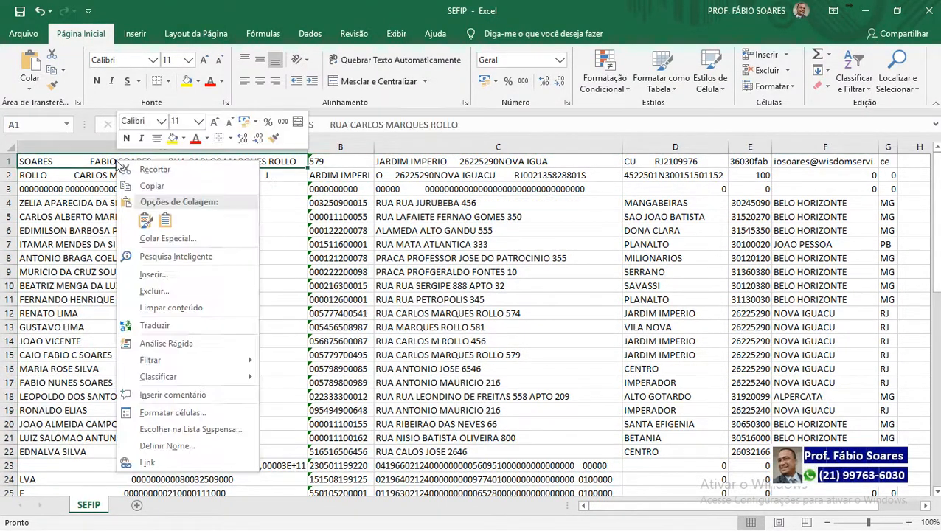
{"action": "key", "text": "Escape"}
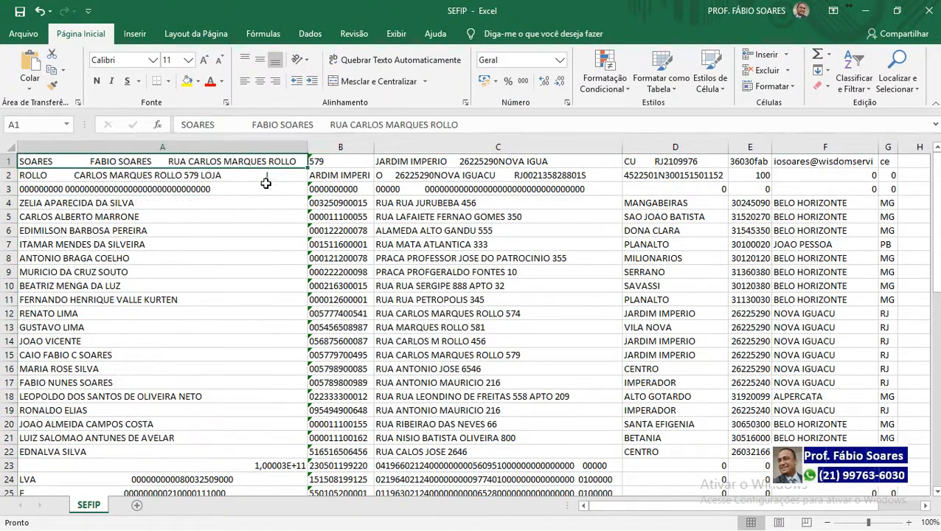
{"action": "right_click", "coordinate": [221, 164]}
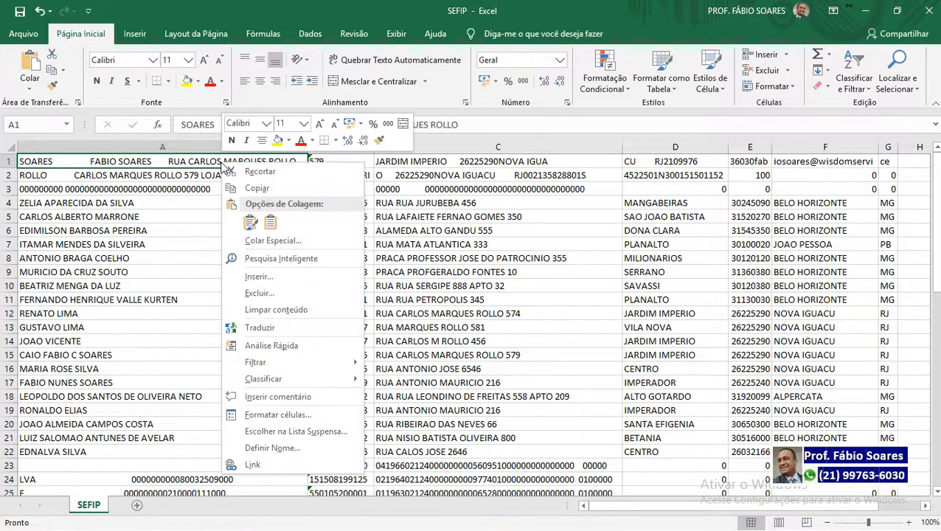
{"action": "left_click", "coordinate": [260, 293]}
{"action": "left_click", "coordinate": [220, 289]}
{"action": "left_click", "coordinate": [236, 326]}
{"action": "left_click", "coordinate": [445, 249]}
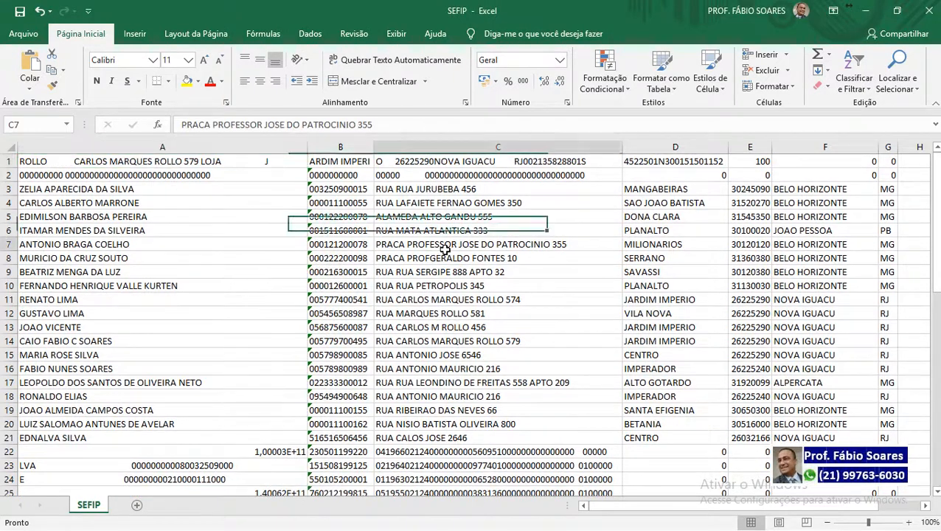
Step: Delete the two remaining header rows, 1 and 2, above the first complete address record
{"action": "left_click", "coordinate": [7, 165]}
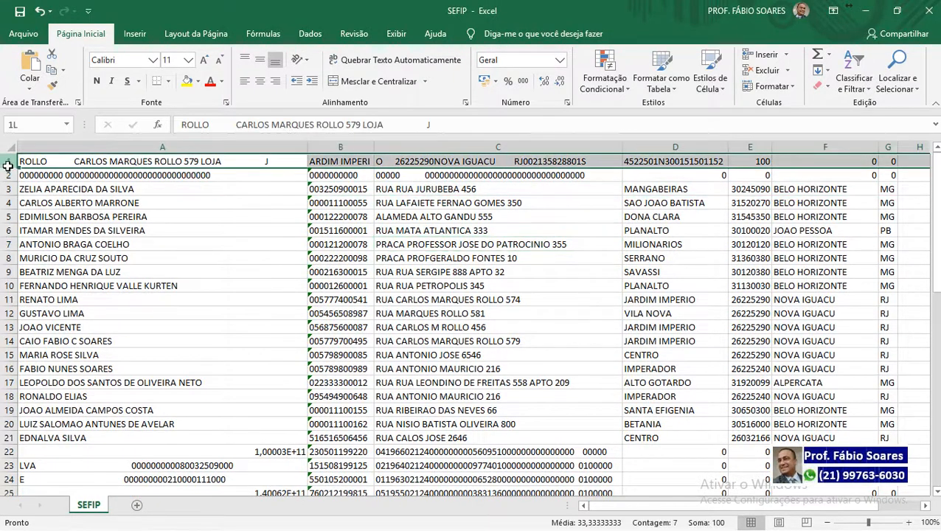
{"action": "left_click_drag", "start_coordinate": [7, 166], "coordinate": [8, 179]}
{"action": "right_click", "coordinate": [9, 169]}
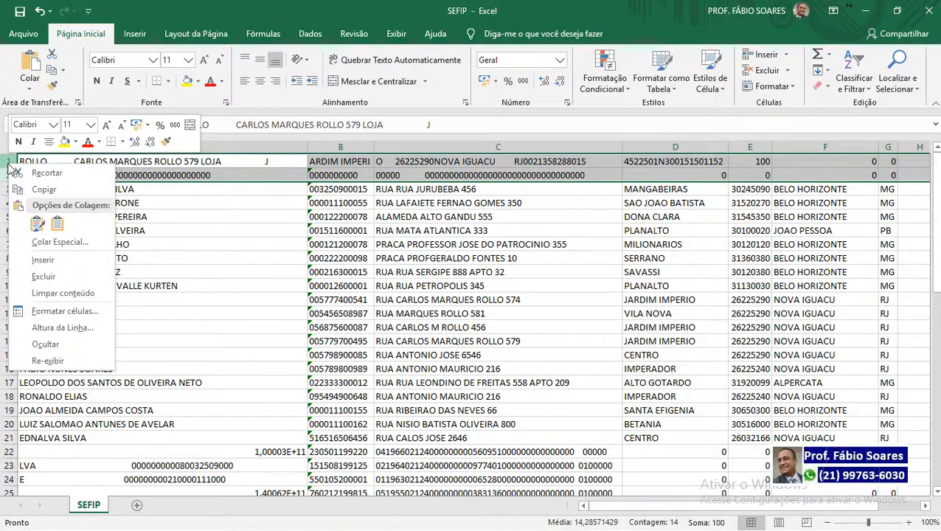
{"action": "left_click", "coordinate": [42, 276]}
{"action": "left_click", "coordinate": [429, 355]}
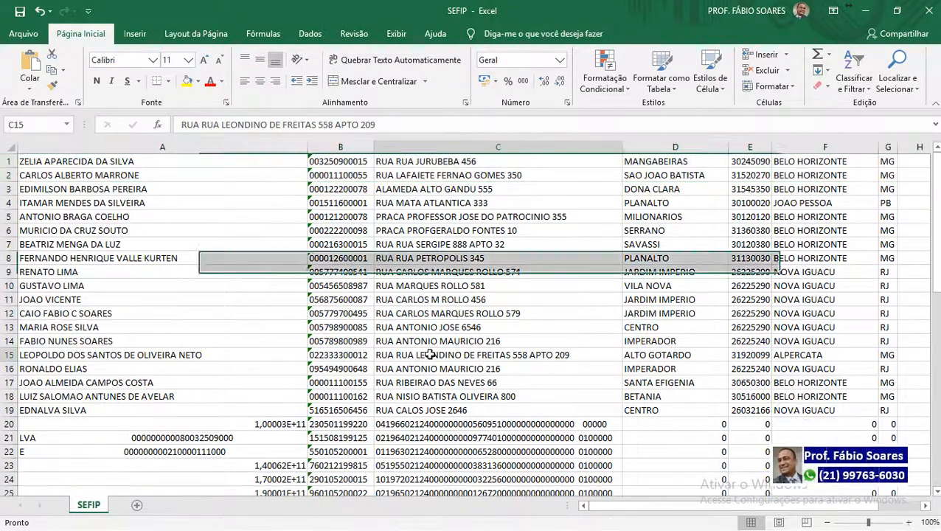
Step: Try deleting the entire rows 20 to 35 below the last complete address record, and undo the deletion
{"action": "scroll", "coordinate": [429, 355], "scroll_direction": "down", "scroll_amount": 3}
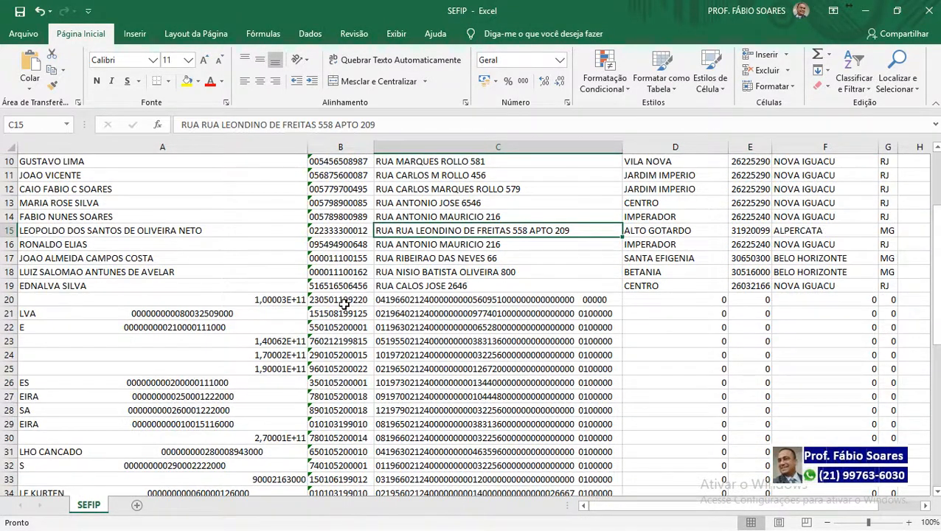
{"action": "left_click", "coordinate": [343, 302]}
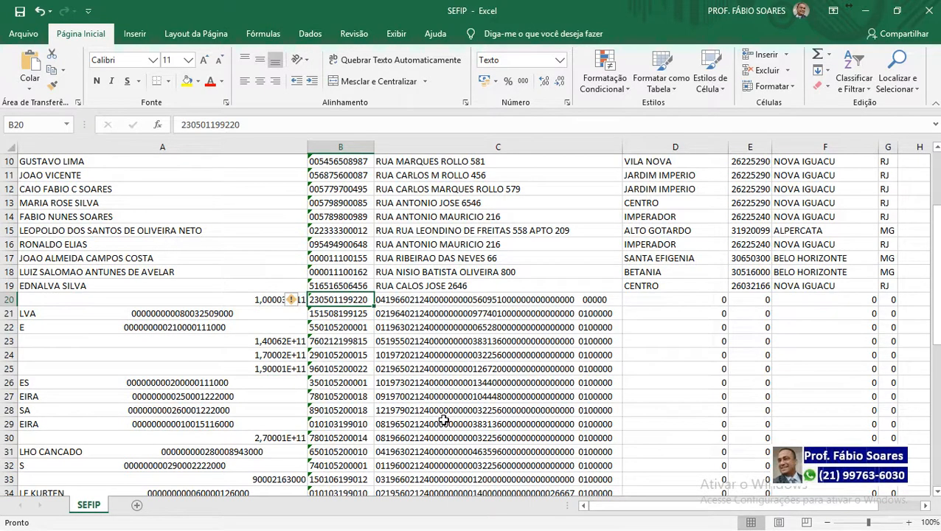
{"action": "key", "text": "ctrl+shift+Down"}
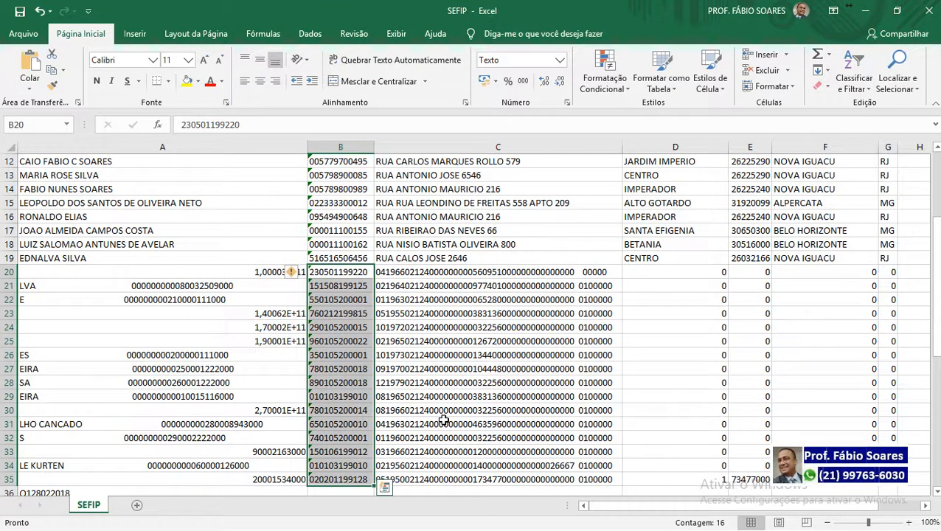
{"action": "right_click", "coordinate": [340, 317]}
{"action": "left_click", "coordinate": [372, 134]}
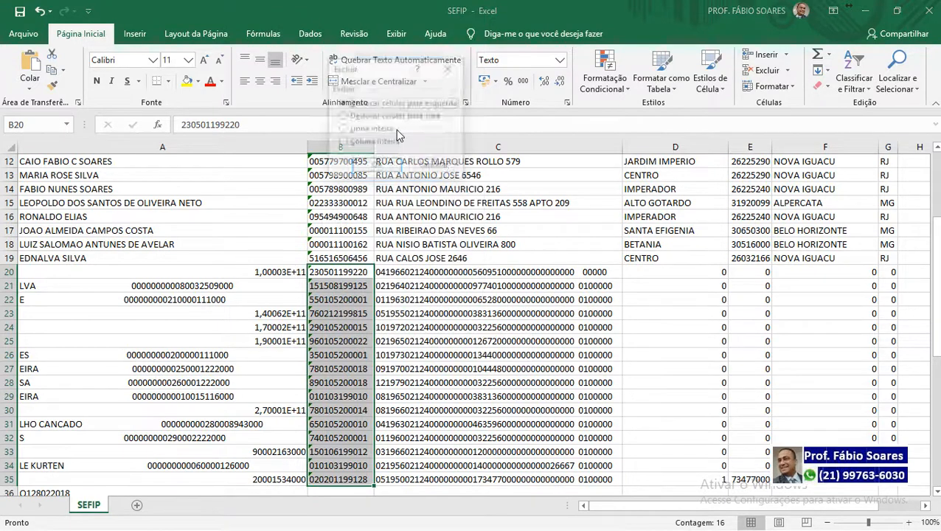
{"action": "left_click", "coordinate": [377, 131]}
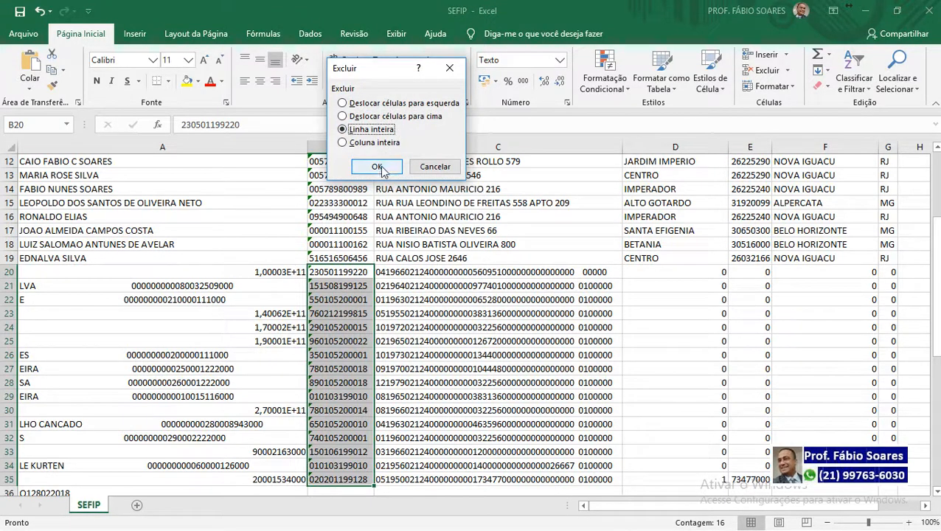
{"action": "left_click", "coordinate": [376, 167]}
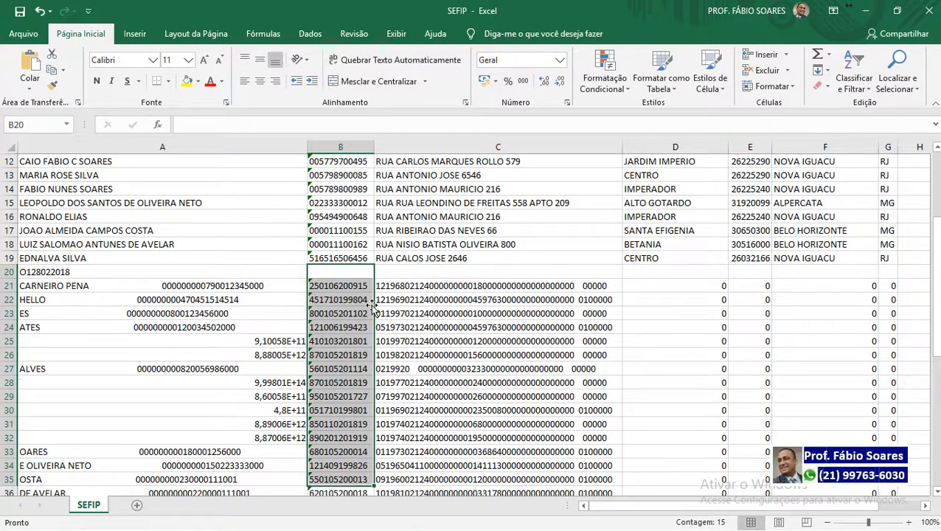
{"action": "key", "text": "ctrl+minus"}
{"action": "key", "text": "Return"}
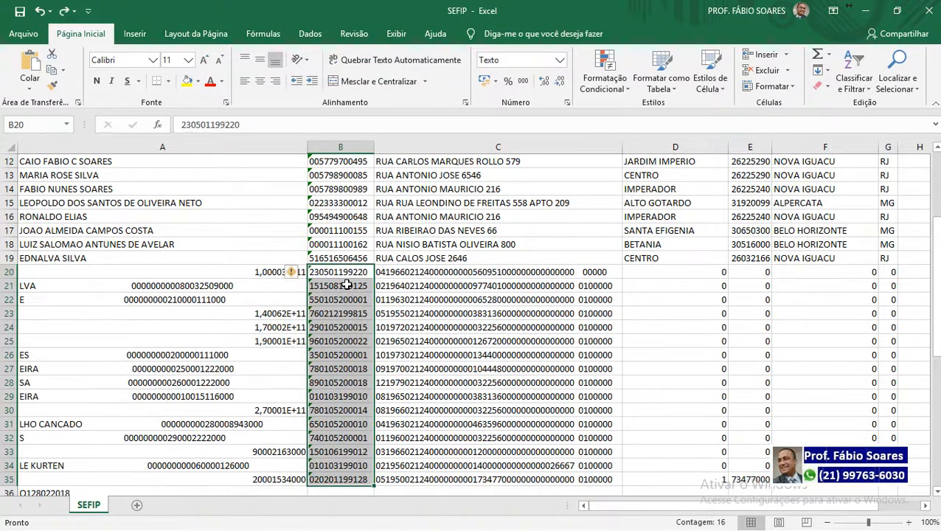
Step: Delete the entire rows 20 to 35 again by way of the selected block in column B
{"action": "right_click", "coordinate": [348, 275]}
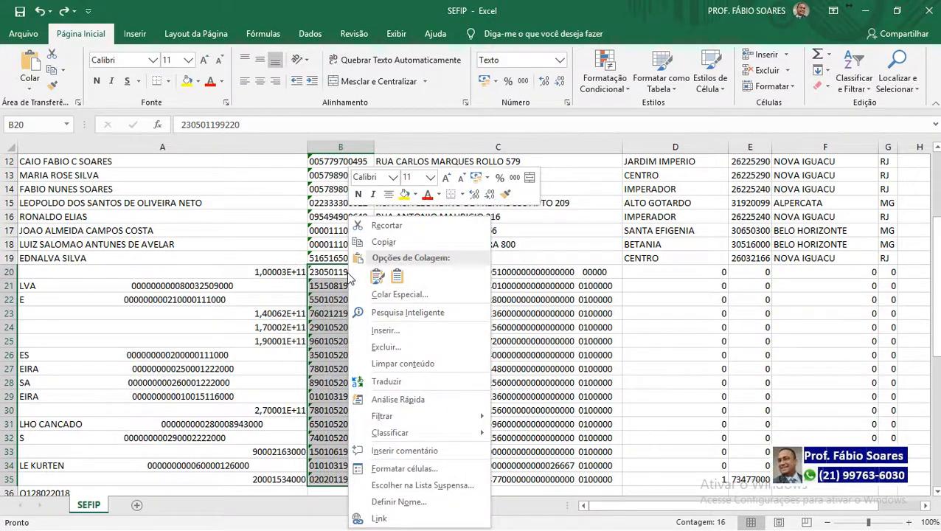
{"action": "left_click", "coordinate": [423, 354]}
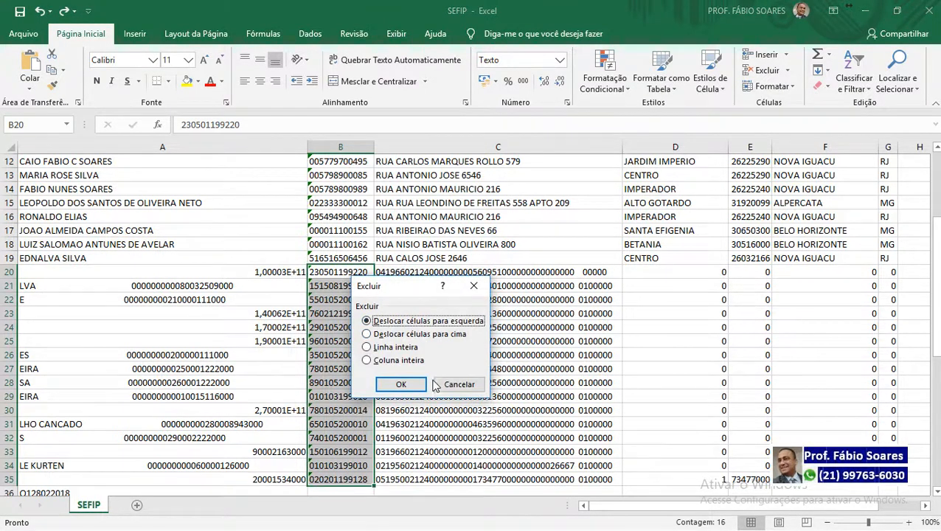
{"action": "left_click", "coordinate": [385, 348]}
{"action": "left_click", "coordinate": [400, 384]}
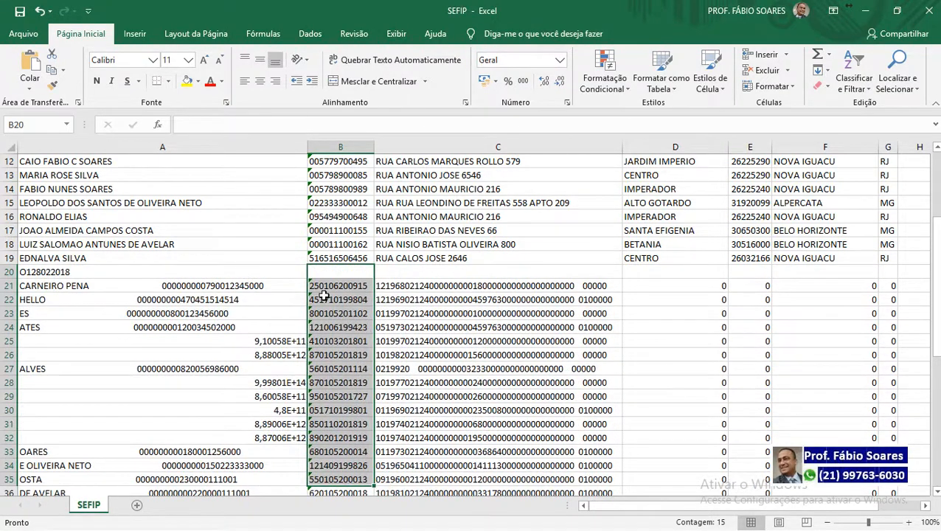
Step: Delete the records that moved up into rows 20 to 35 as well, and undo both row deletions
{"action": "right_click", "coordinate": [325, 294]}
{"action": "left_click", "coordinate": [362, 347]}
{"action": "left_click", "coordinate": [345, 343]}
{"action": "left_click", "coordinate": [352, 378]}
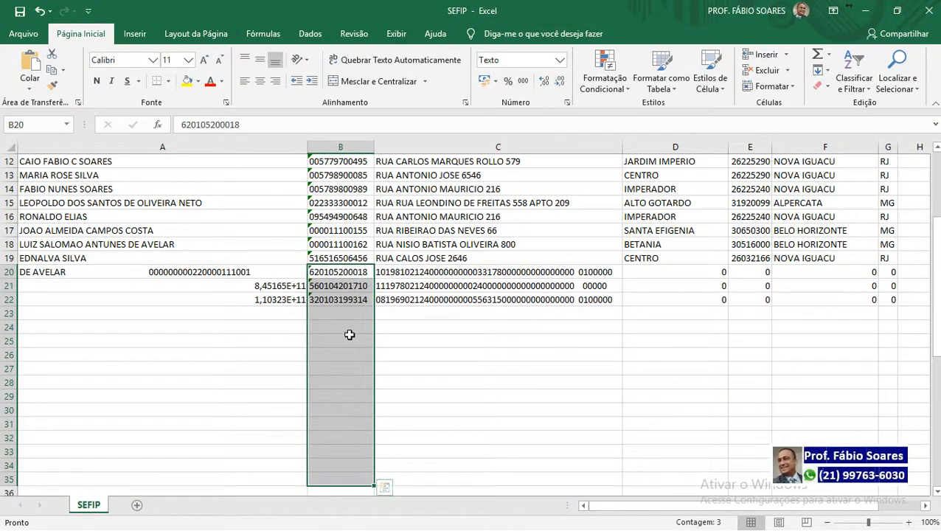
{"action": "key", "text": "ctrl+z"}
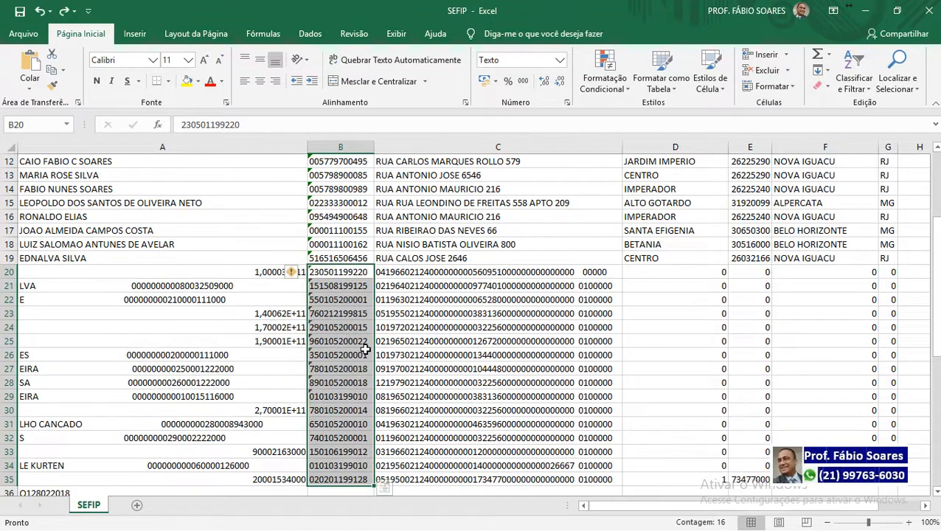
{"action": "left_click", "coordinate": [495, 345]}
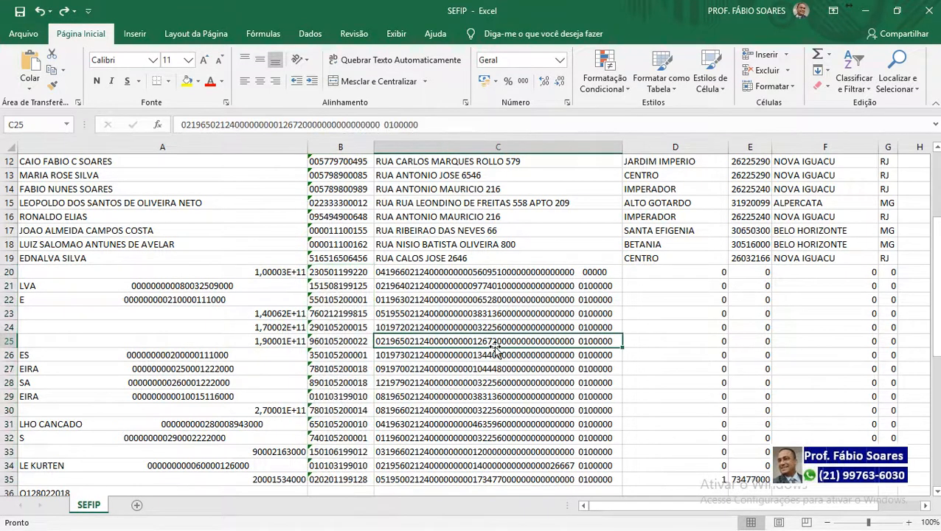
Step: Examine the leftover numeric records in column B from row 20 down past the blank cell in row 36
{"action": "key", "text": "alt"}
{"action": "key", "text": "alt"}
{"action": "key", "text": "alt"}
{"action": "left_click", "coordinate": [322, 271]}
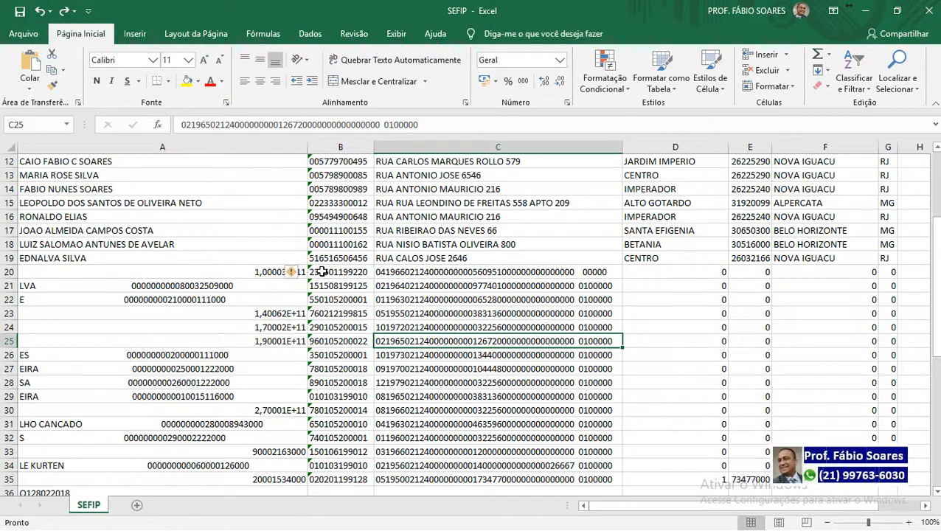
{"action": "key", "text": "ctrl+shift+Down"}
{"action": "key", "text": "Down"}
{"action": "key", "text": "ctrl+Down"}
{"action": "key", "text": "ctrl+Down"}
{"action": "key", "text": "Down"}
{"action": "key", "text": "Down"}
{"action": "key", "text": "Down"}
{"action": "key", "text": "Down"}
{"action": "key", "text": "Down"}
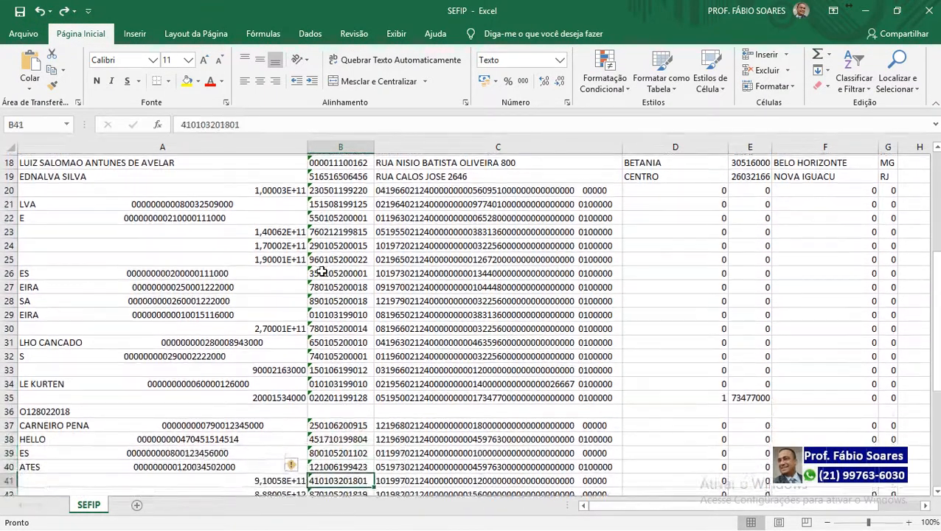
{"action": "key", "text": "Up"}
{"action": "key", "text": "Up"}
{"action": "key", "text": "Up"}
{"action": "key", "text": "Up"}
{"action": "key", "text": "Up"}
{"action": "key", "text": "Up"}
{"action": "key", "text": "Up"}
{"action": "key", "text": "Up"}
{"action": "key", "text": "Up"}
{"action": "key", "text": "Up"}
{"action": "key", "text": "Up"}
{"action": "key", "text": "Up"}
{"action": "key", "text": "Up"}
{"action": "key", "text": "Up"}
{"action": "key", "text": "Up"}
{"action": "key", "text": "Up"}
{"action": "key", "text": "Up"}
{"action": "key", "text": "Up"}
{"action": "key", "text": "Up"}
{"action": "key", "text": "Up"}
{"action": "key", "text": "Down"}
{"action": "key", "text": "Down"}
{"action": "key", "text": "Down"}
{"action": "key", "text": "Down"}
{"action": "key", "text": "Down"}
{"action": "key", "text": "Down"}
{"action": "key", "text": "ctrl+Down"}
{"action": "key", "text": "Down"}
{"action": "key", "text": "Down"}
{"action": "key", "text": "Up"}
{"action": "key", "text": "Up"}
{"action": "key", "text": "Up"}
{"action": "key", "text": "Up"}
{"action": "key", "text": "Up"}
{"action": "key", "text": "Up"}
{"action": "key", "text": "Up"}
{"action": "key", "text": "Up"}
{"action": "key", "text": "Up"}
{"action": "key", "text": "Up"}
{"action": "key", "text": "Up"}
{"action": "key", "text": "Up"}
{"action": "key", "text": "Up"}
{"action": "key", "text": "Up"}
{"action": "key", "text": "Up"}
{"action": "key", "text": "Up"}
{"action": "key", "text": "Up"}
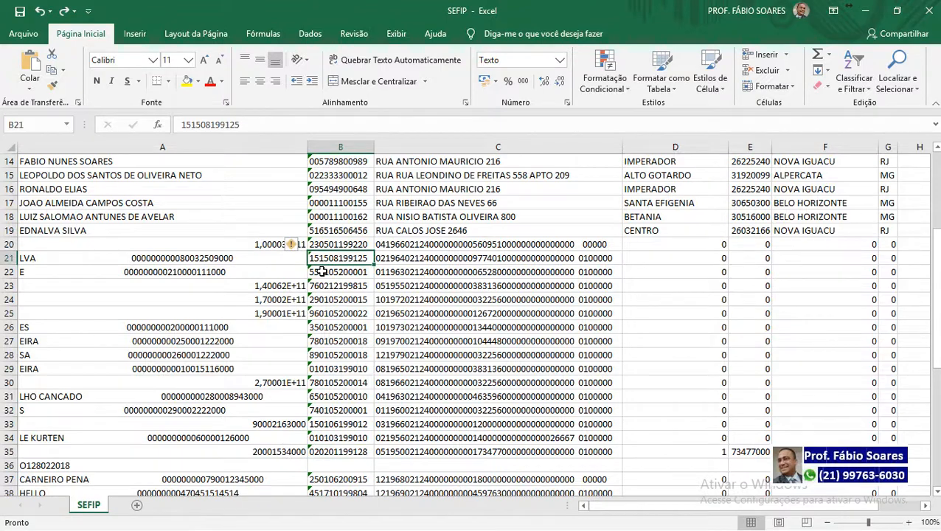
Step: Select the contiguous block B20:B35 and delete its entire rows
{"action": "key", "text": "ctrl+shift+Down"}
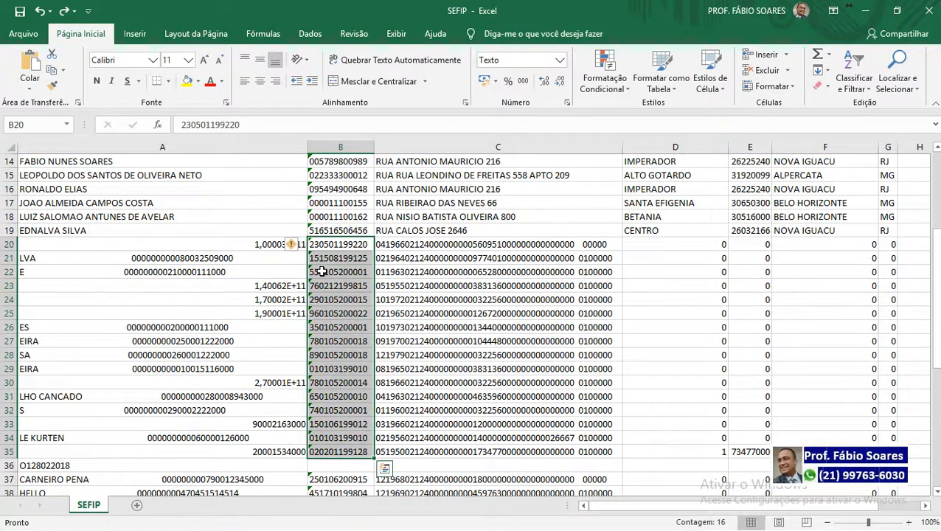
{"action": "right_click", "coordinate": [331, 281]}
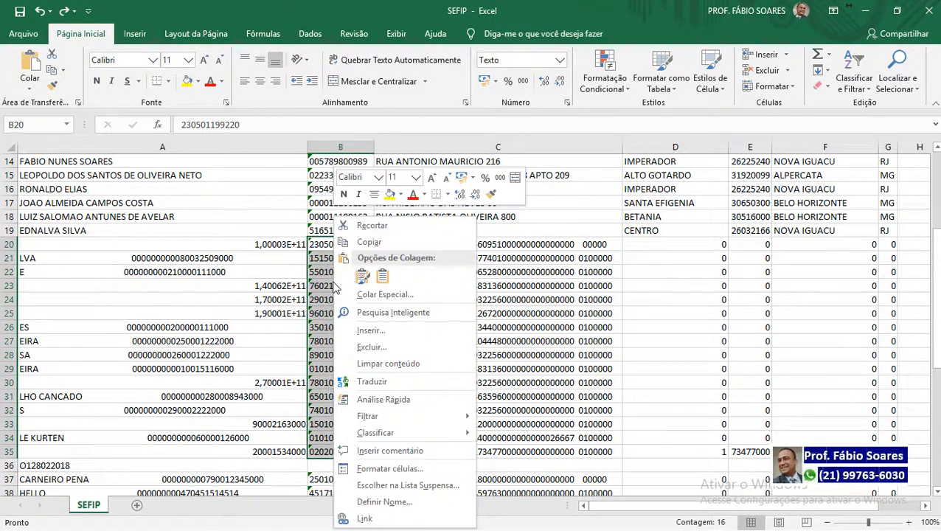
{"action": "left_click", "coordinate": [410, 348]}
{"action": "left_click", "coordinate": [369, 344]}
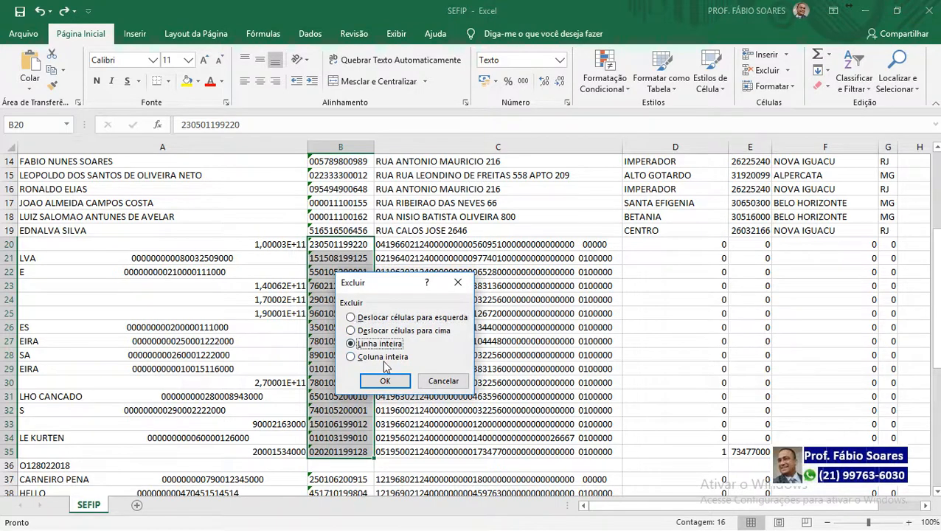
{"action": "left_click", "coordinate": [384, 380]}
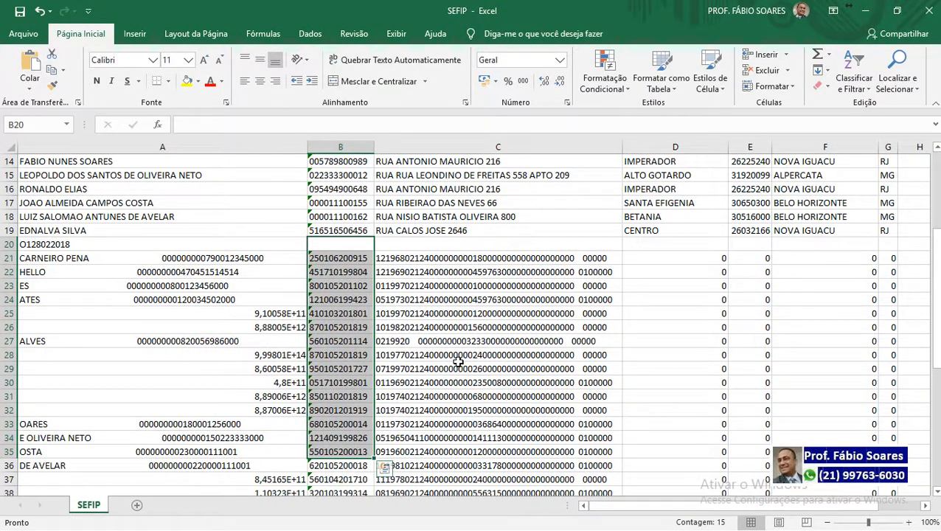
{"action": "left_click", "coordinate": [464, 341]}
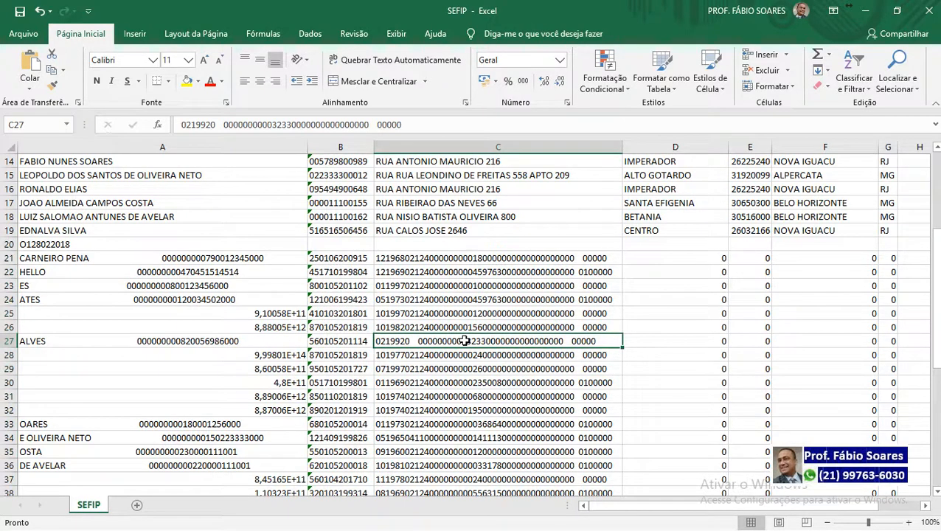
Step: Try to select the leftover rows from row 20 downward, extending the selection to the sheet's last row
{"action": "left_click_drag", "start_coordinate": [8, 244], "coordinate": [85, 529]}
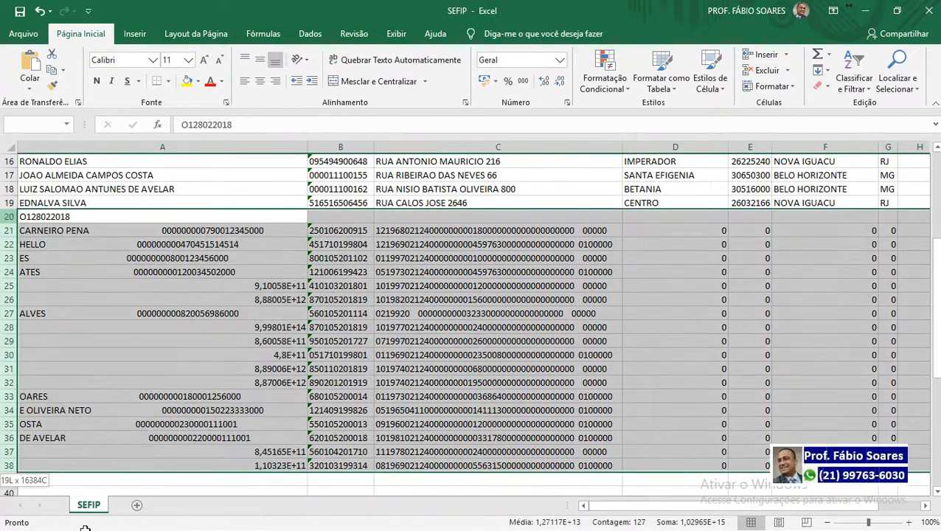
{"action": "left_click_drag", "start_coordinate": [148, 453], "coordinate": [121, 472]}
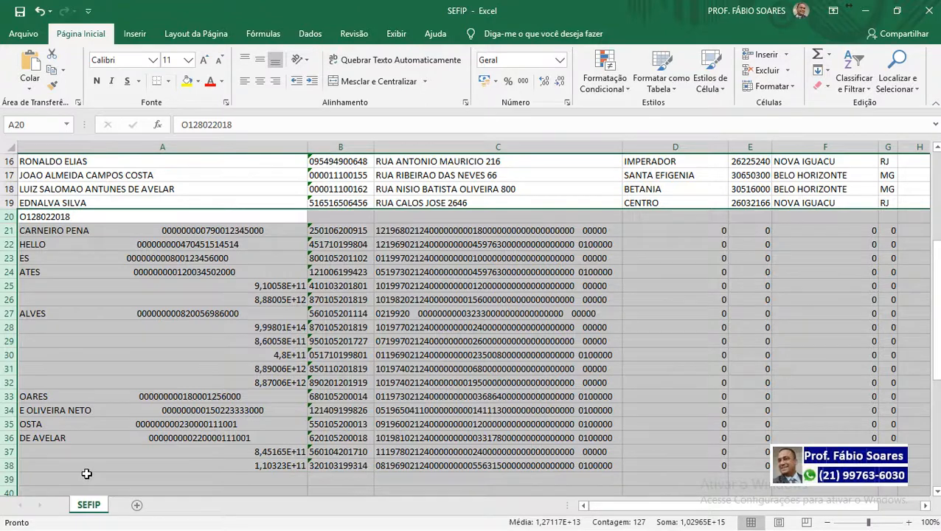
{"action": "key", "text": "ctrl+shift+Down"}
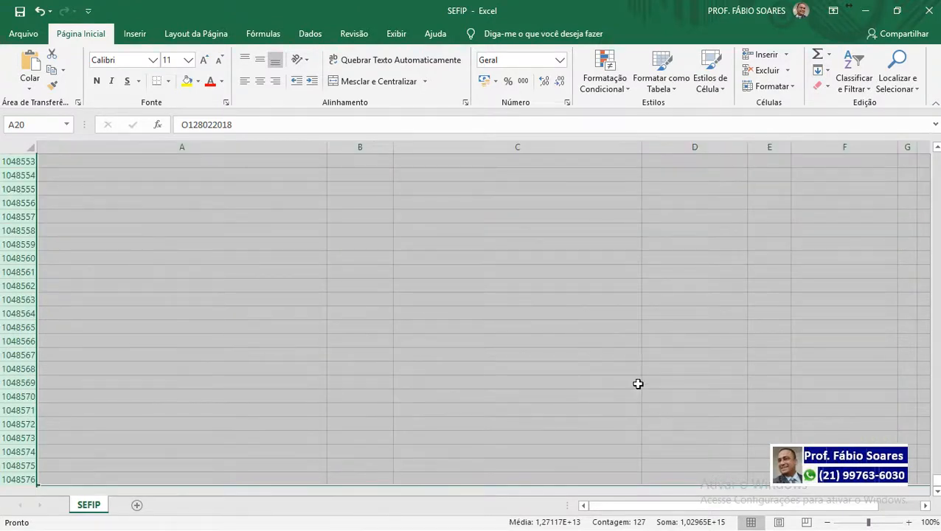
{"action": "scroll", "coordinate": [270, 251], "scroll_direction": "up", "scroll_amount": 20}
{"action": "left_click", "coordinate": [270, 251]}
{"action": "scroll", "coordinate": [346, 241], "scroll_direction": "up", "scroll_amount": 3}
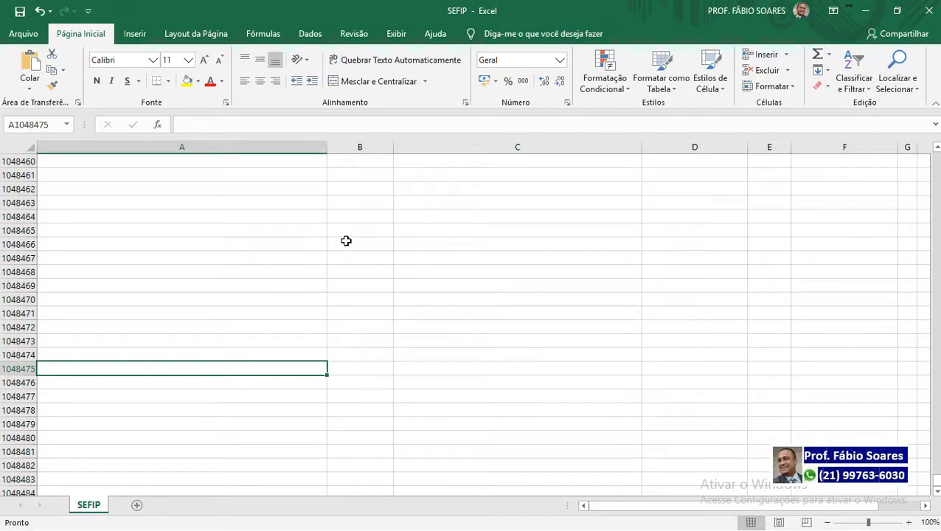
Step: Jump back to the last filled cell in column A and go up through the leftover records to row 17
{"action": "key", "text": "ctrl+Up"}
{"action": "key", "text": "Up"}
{"action": "key", "text": "Up"}
{"action": "key", "text": "Up"}
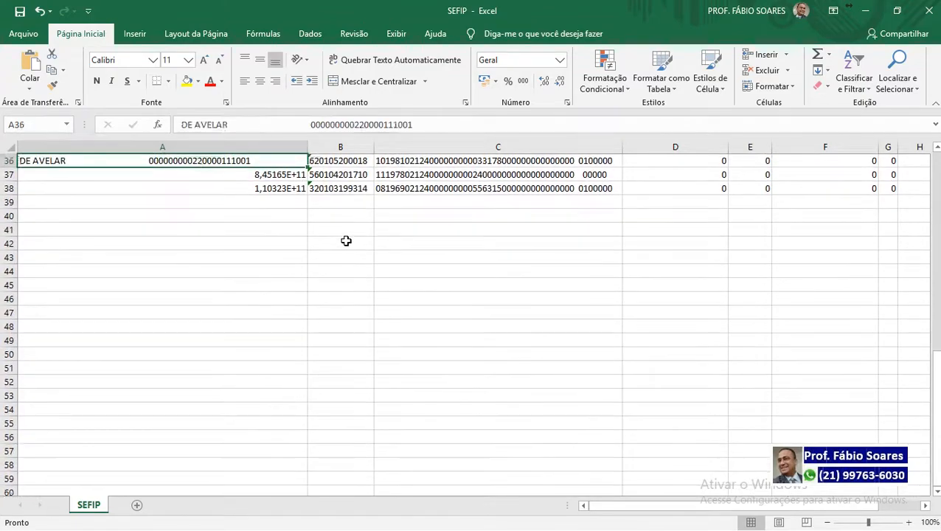
{"action": "key", "text": "Up"}
{"action": "key", "text": "Up"}
{"action": "key", "text": "Up"}
{"action": "key", "text": "Up"}
{"action": "key", "text": "Up"}
{"action": "key", "text": "Up"}
{"action": "key", "text": "Up"}
{"action": "key", "text": "Up"}
{"action": "key", "text": "Up"}
{"action": "key", "text": "Up"}
{"action": "key", "text": "Up"}
{"action": "key", "text": "Up"}
{"action": "key", "text": "Up"}
{"action": "key", "text": "Up"}
{"action": "key", "text": "Up"}
{"action": "key", "text": "Up"}
{"action": "key", "text": "Up"}
{"action": "key", "text": "Up"}
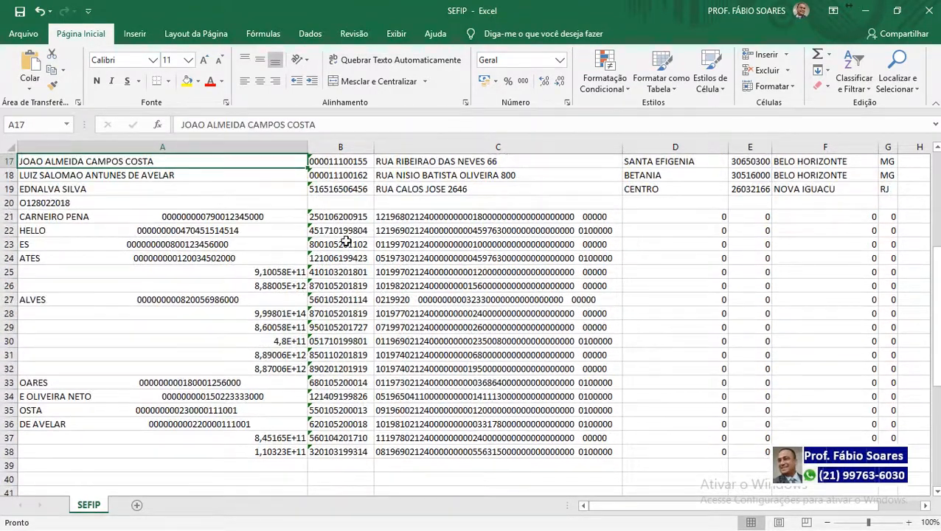
Step: Try to select the leftover rows from row 20, extending once to row 38 and once to row 31
{"action": "left_click", "coordinate": [9, 203]}
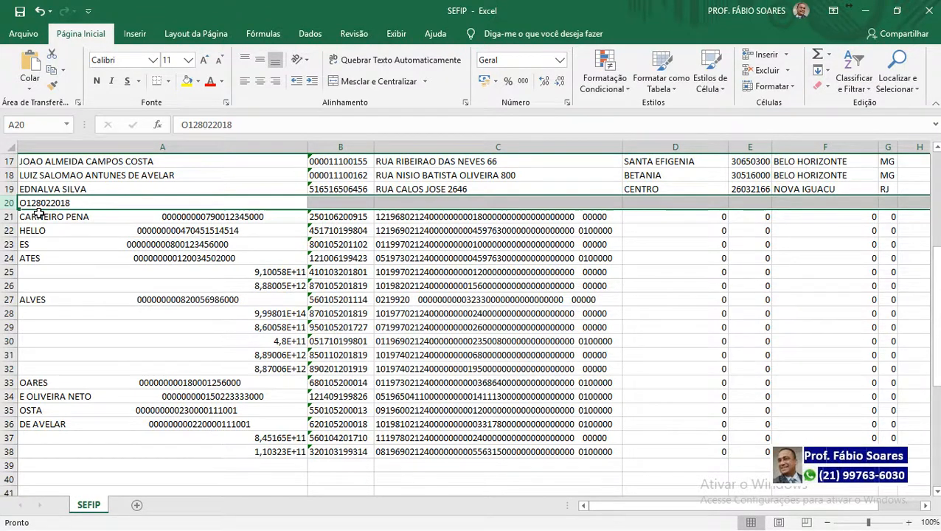
{"action": "key", "text": "ctrl+shift+Down"}
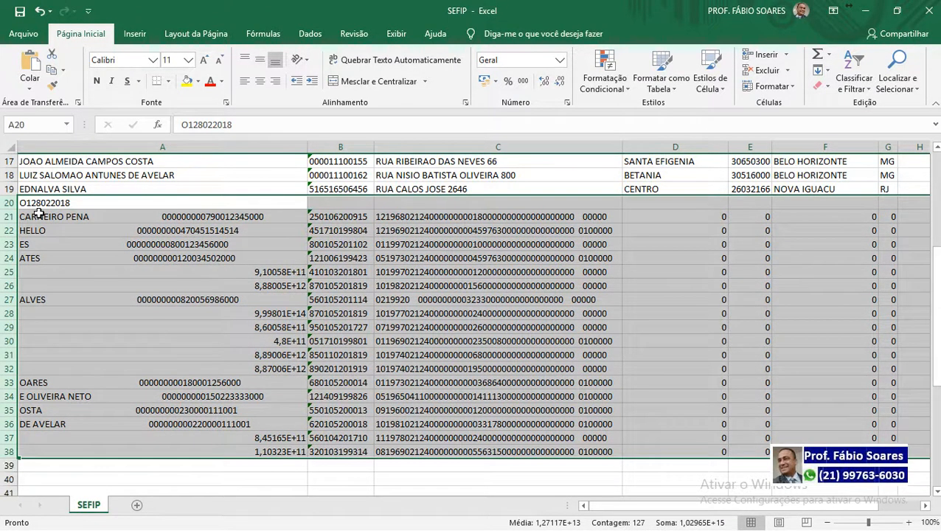
{"action": "left_click", "coordinate": [103, 228]}
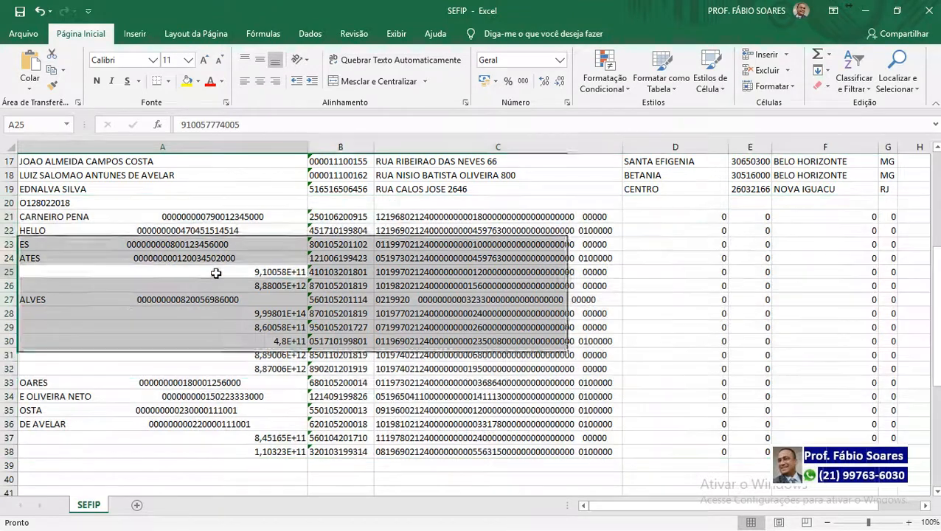
{"action": "left_click", "coordinate": [9, 207]}
{"action": "left_click_drag", "start_coordinate": [10, 208], "coordinate": [3, 360]}
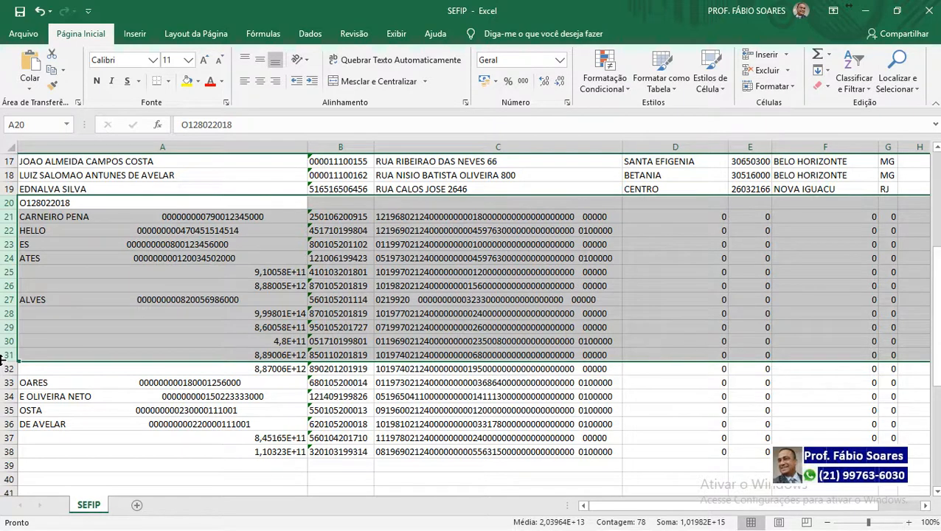
{"action": "key", "text": "ctrl+Down"}
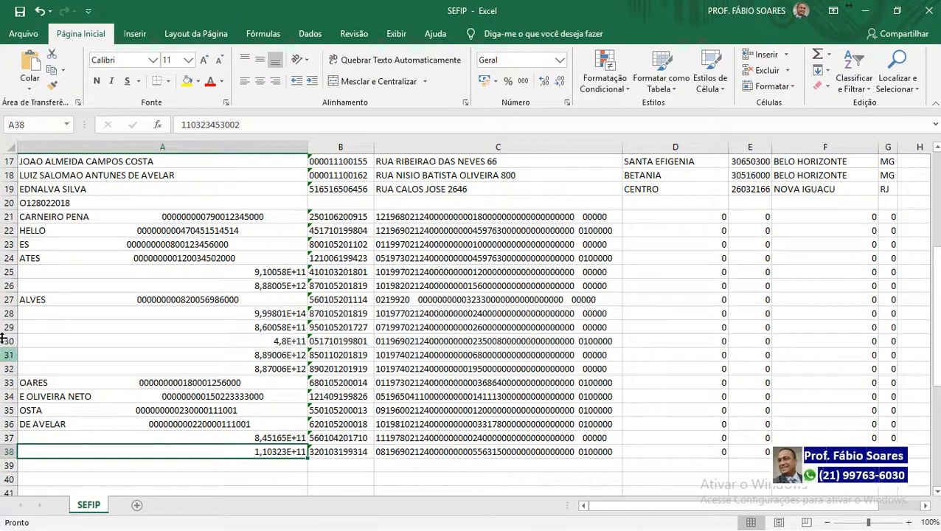
Step: Select the entire rows 21 to 38 with the leftover numeric records and delete them
{"action": "left_click", "coordinate": [6, 216]}
{"action": "left_click_drag", "start_coordinate": [6, 216], "coordinate": [6, 453]}
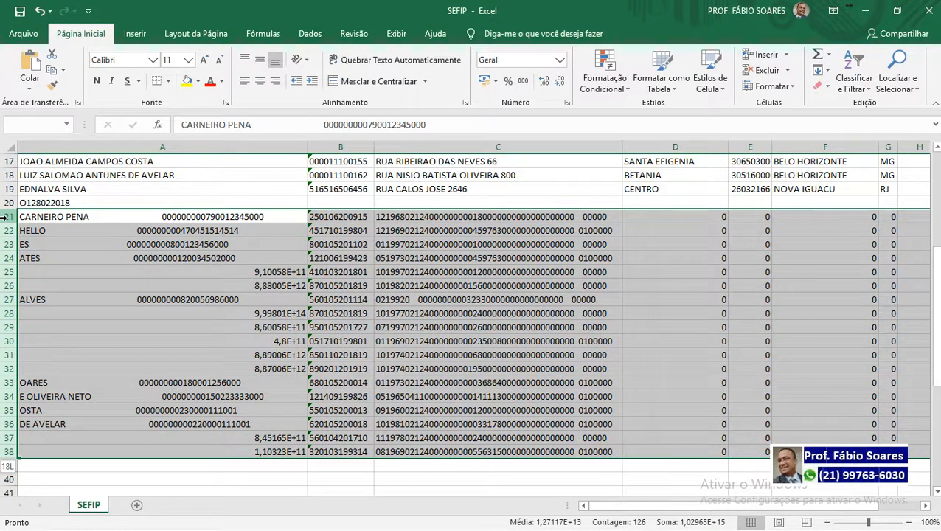
{"action": "left_click_drag", "start_coordinate": [3, 216], "coordinate": [3, 216]}
{"action": "right_click", "coordinate": [4, 216]}
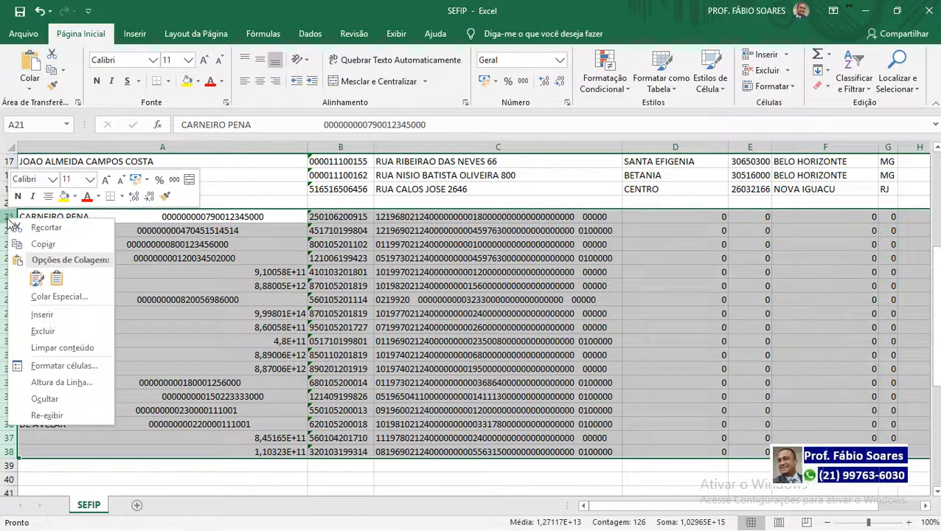
{"action": "left_click", "coordinate": [75, 325]}
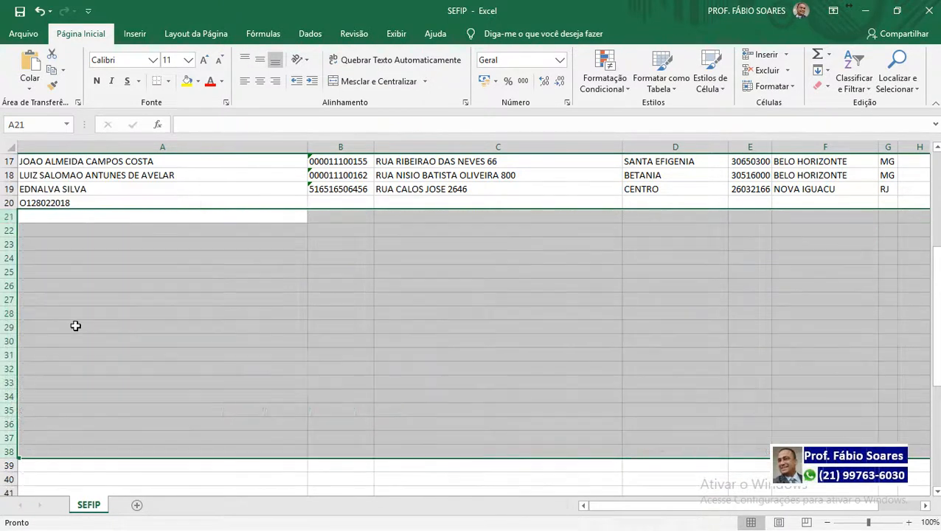
Step: Delete the entire row 20 that holds the leftover date code below the address records
{"action": "left_click", "coordinate": [5, 203]}
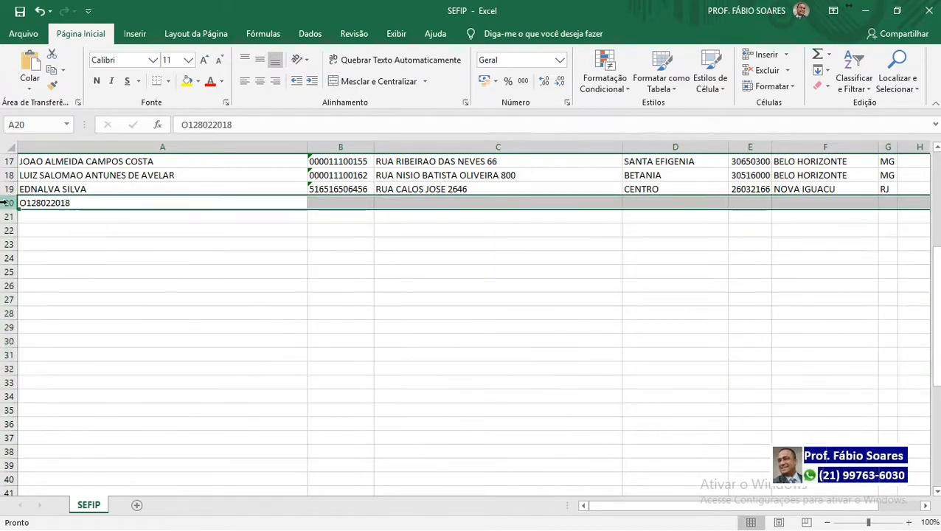
{"action": "right_click", "coordinate": [4, 203]}
{"action": "left_click", "coordinate": [48, 317]}
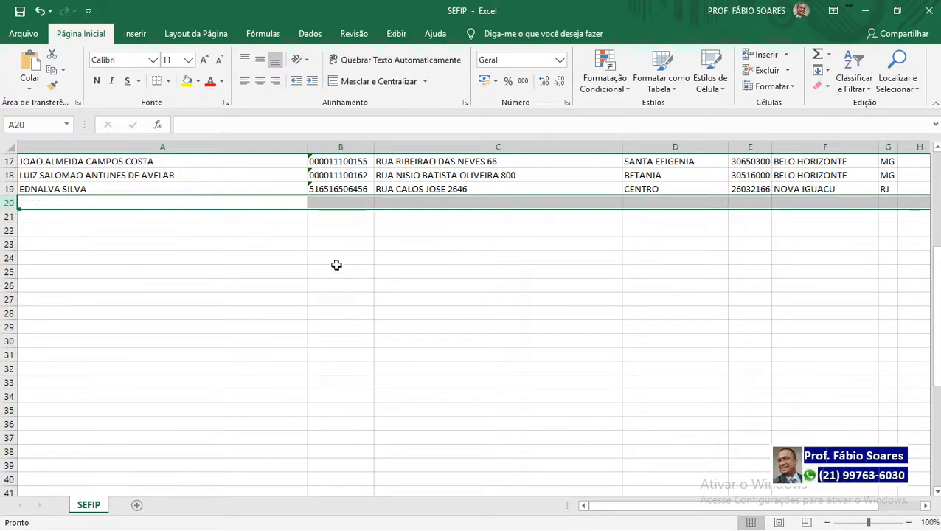
Step: Go back up column B to cell B1 and review the remaining address records
{"action": "left_click", "coordinate": [336, 265]}
{"action": "key", "text": "Up"}
{"action": "key", "text": "Up"}
{"action": "key", "text": "Up"}
{"action": "key", "text": "Up"}
{"action": "key", "text": "Up"}
{"action": "key", "text": "Up"}
{"action": "key", "text": "Up"}
{"action": "key", "text": "ctrl+Up"}
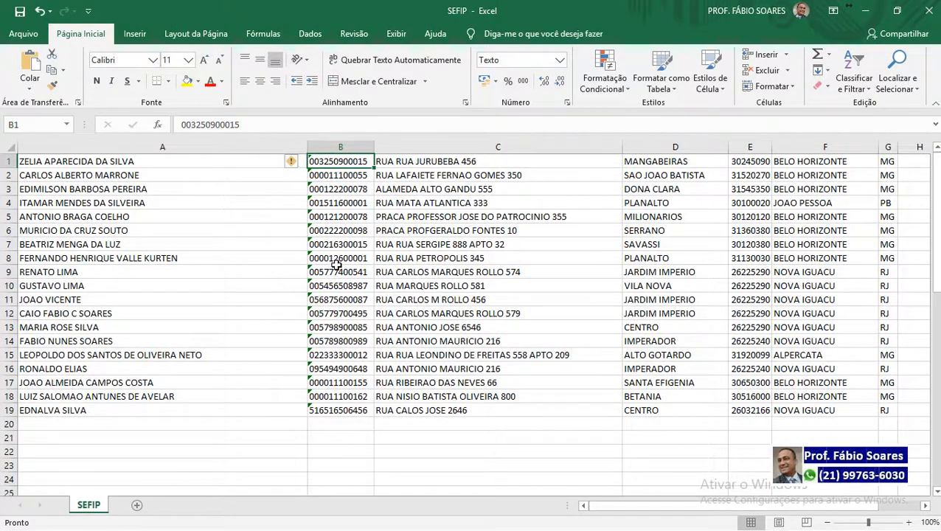